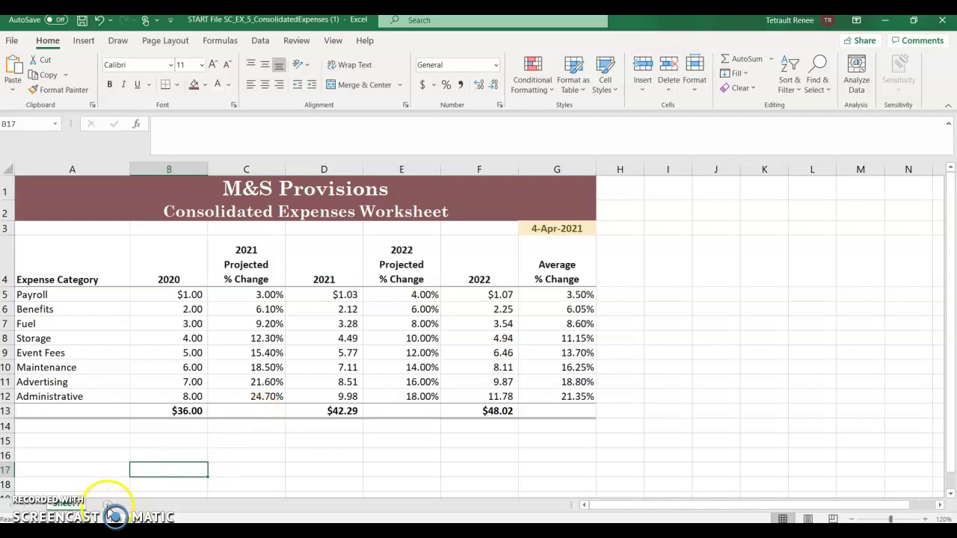
Add a blank Sheet2, then return to the Sheet1 expenses worksheet.
left_click(109, 505)
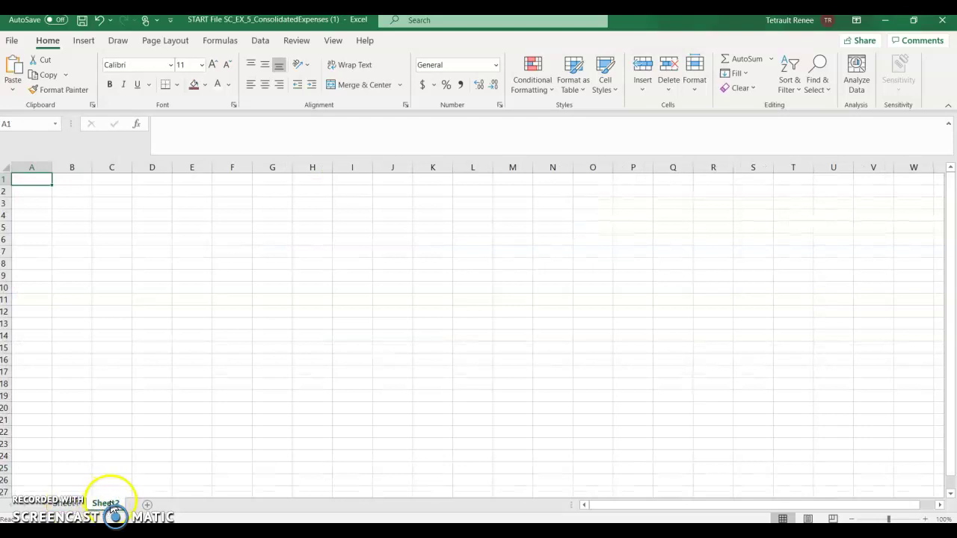
left_click(66, 503)
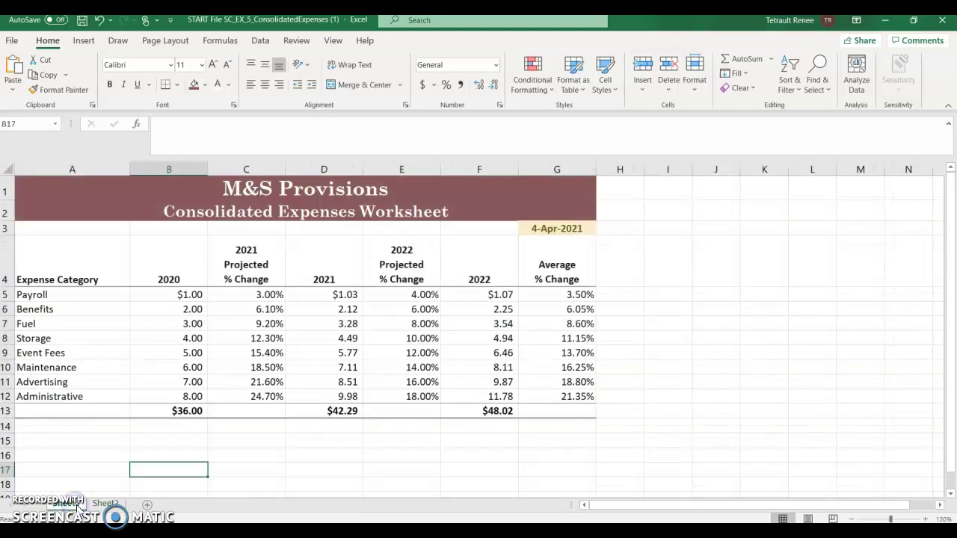
Copy the entire Sheet1 expenses worksheet into Sheet2, then go back to Sheet1.
left_click(9, 170)
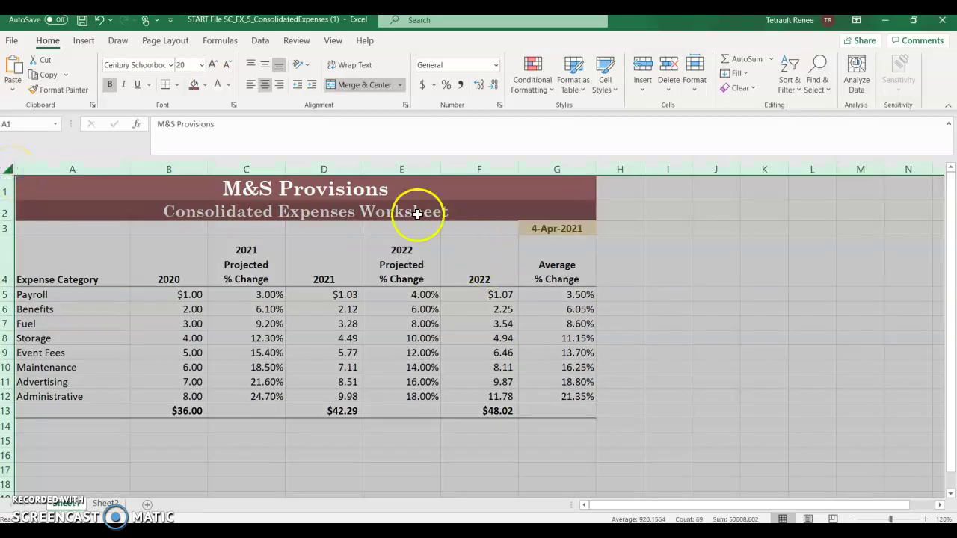
left_click(43, 75)
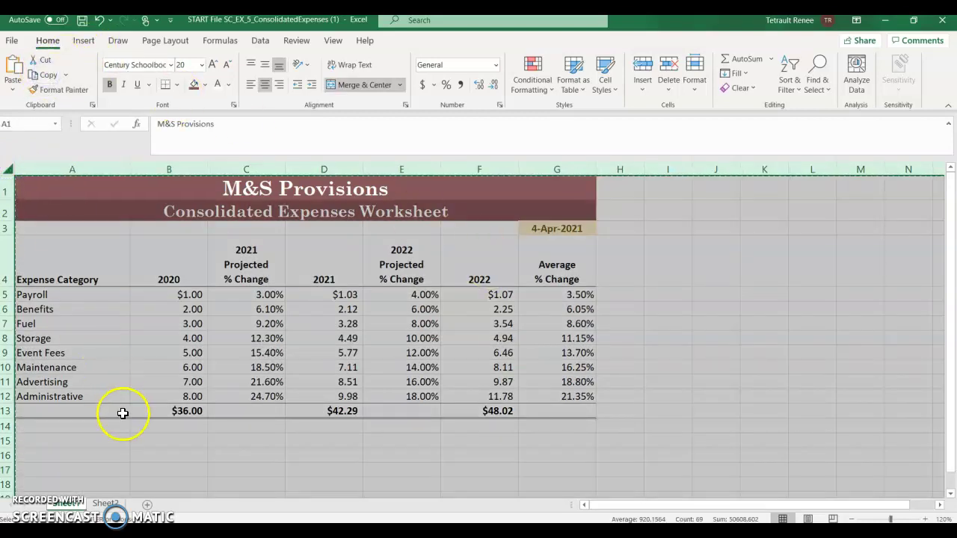
left_click(106, 503)
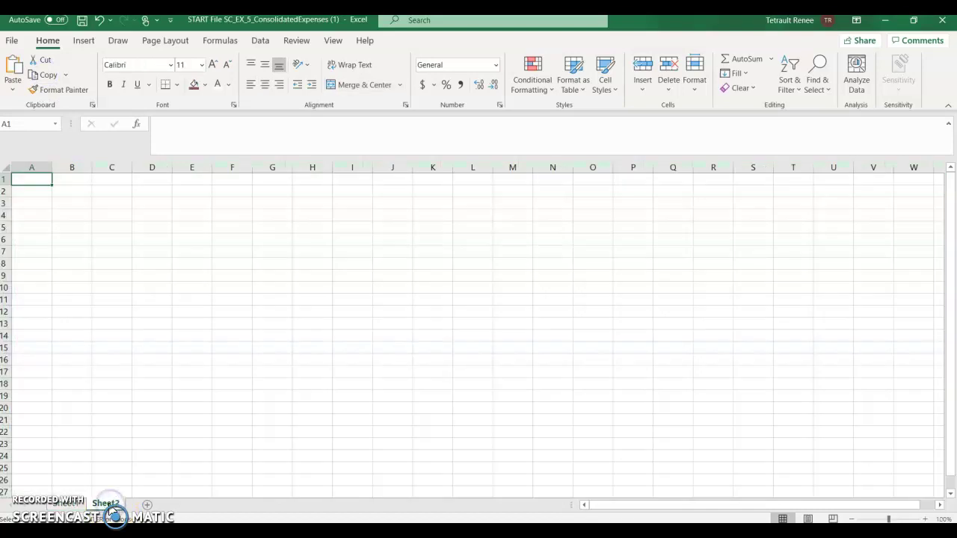
key("ctrl+v")
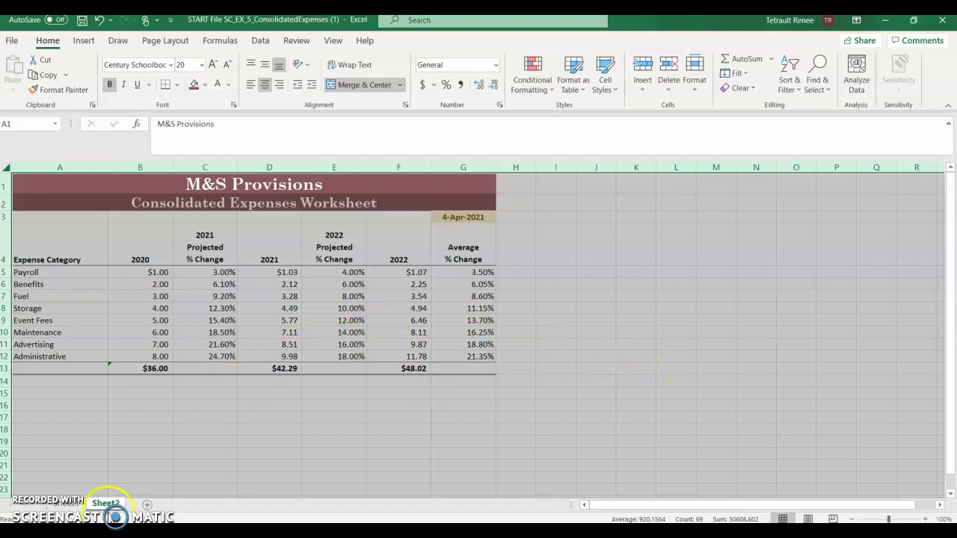
left_click(69, 505)
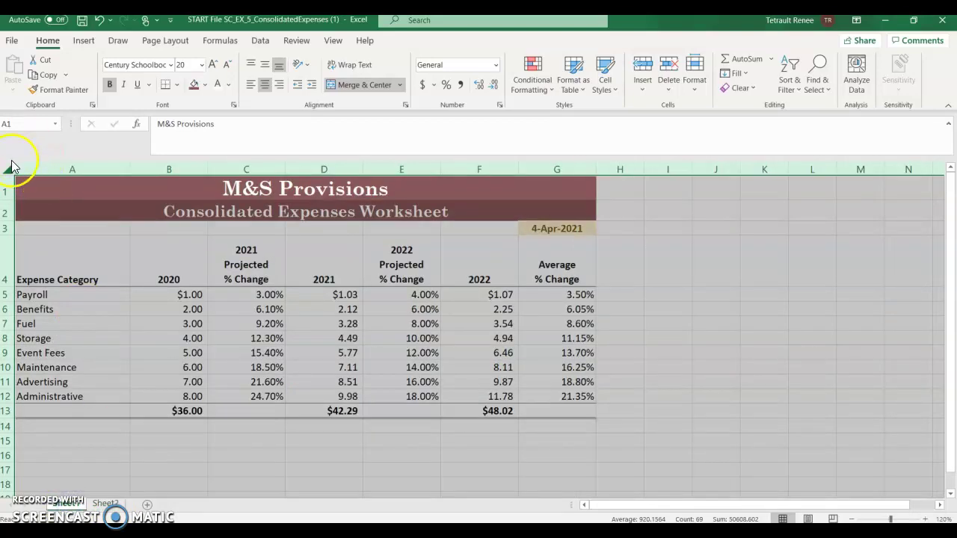
left_click(76, 276)
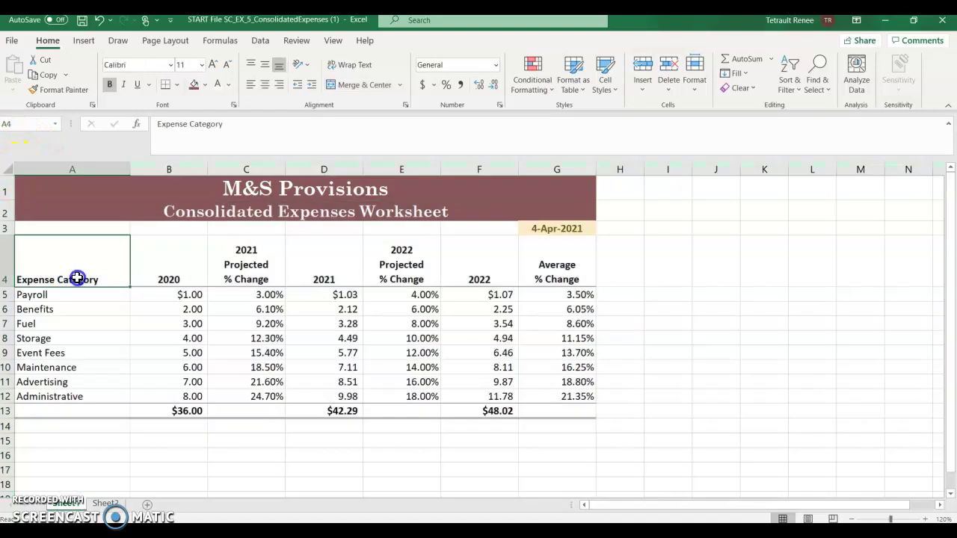
Copy Sheet1 to the end of the workbook as Sheet1 (2) using Move or Copy.
right_click(70, 505)
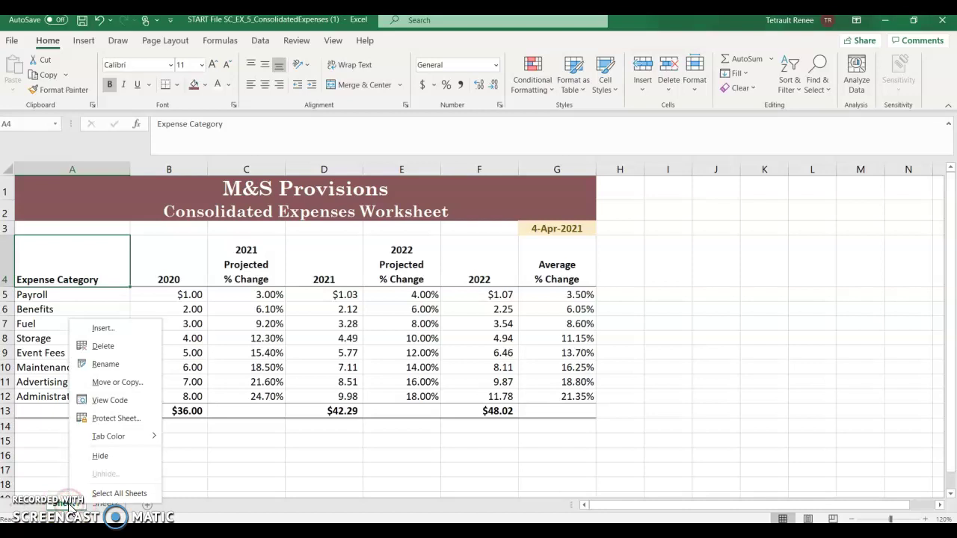
left_click(113, 382)
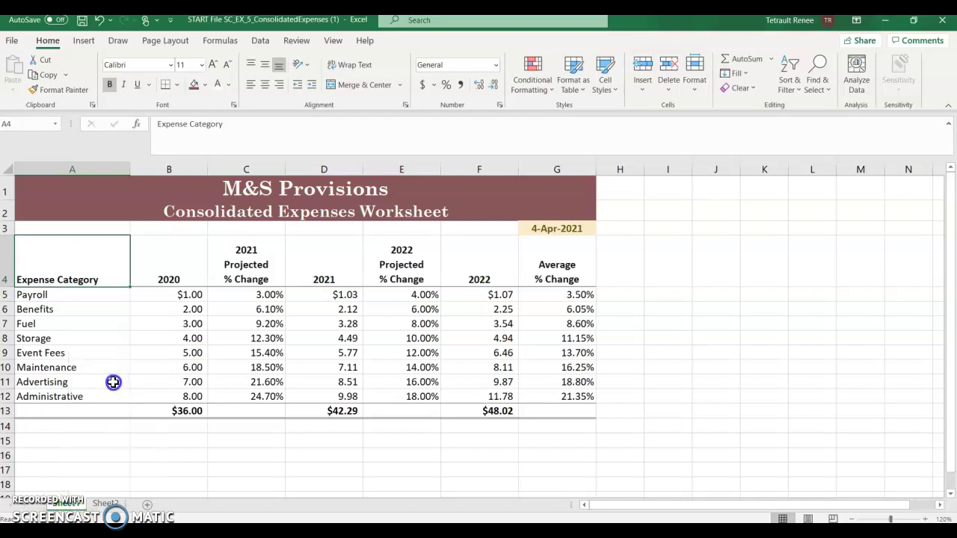
left_click(43, 377)
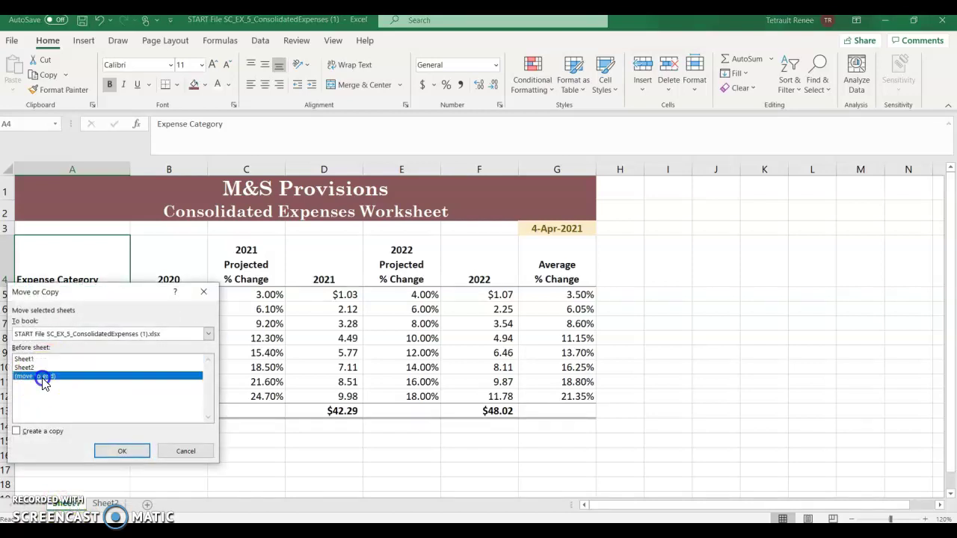
left_click(17, 431)
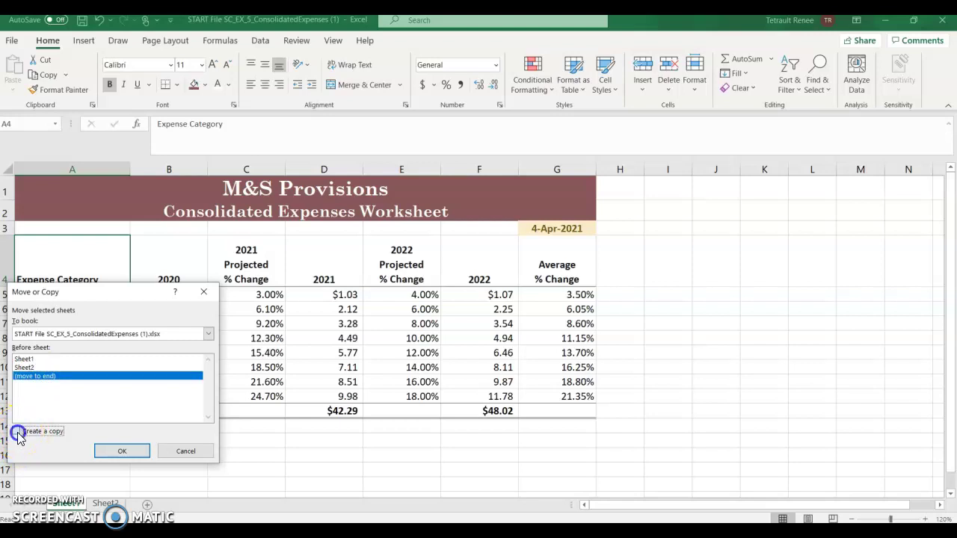
left_click(118, 452)
Drag a second copy of the Sheet1 tab to create Sheet1 (3).
left_click(159, 504)
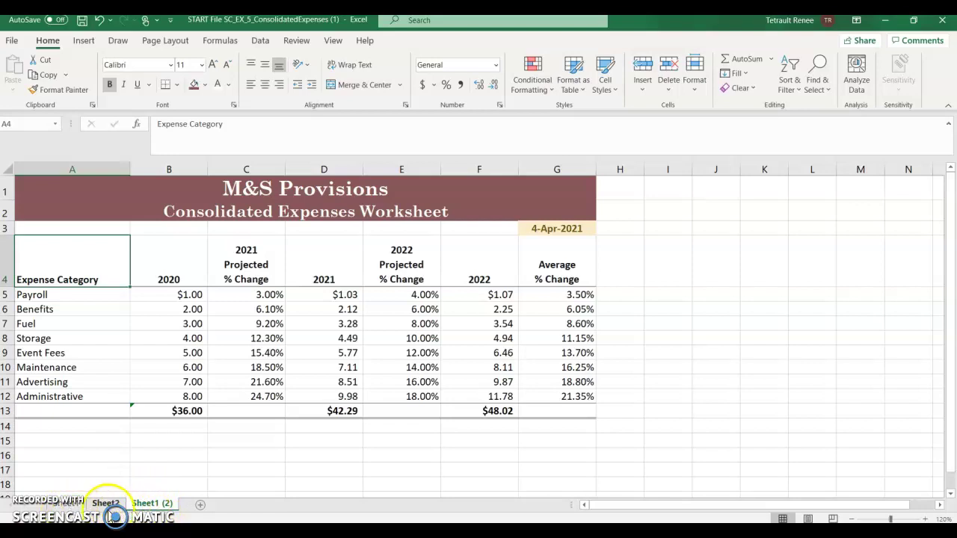
left_click(67, 505)
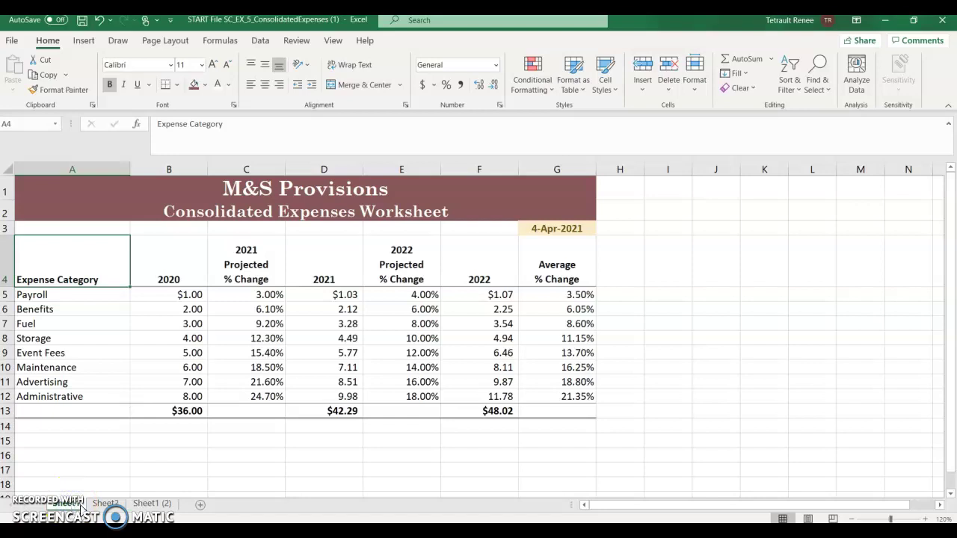
left_click_drag(97, 502, 188, 509)
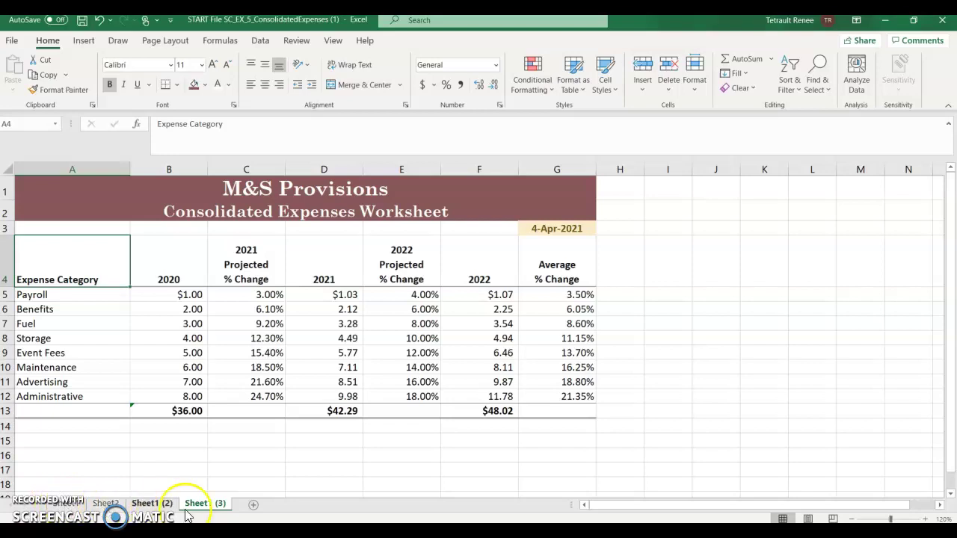
Rename Sheet1 to 'Consolidated Expenses'.
right_click(68, 504)
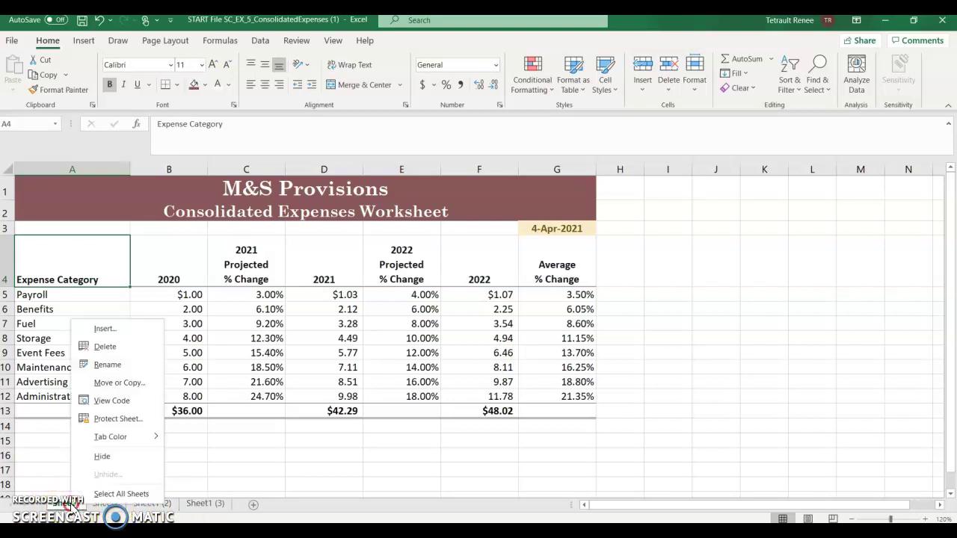
left_click(113, 382)
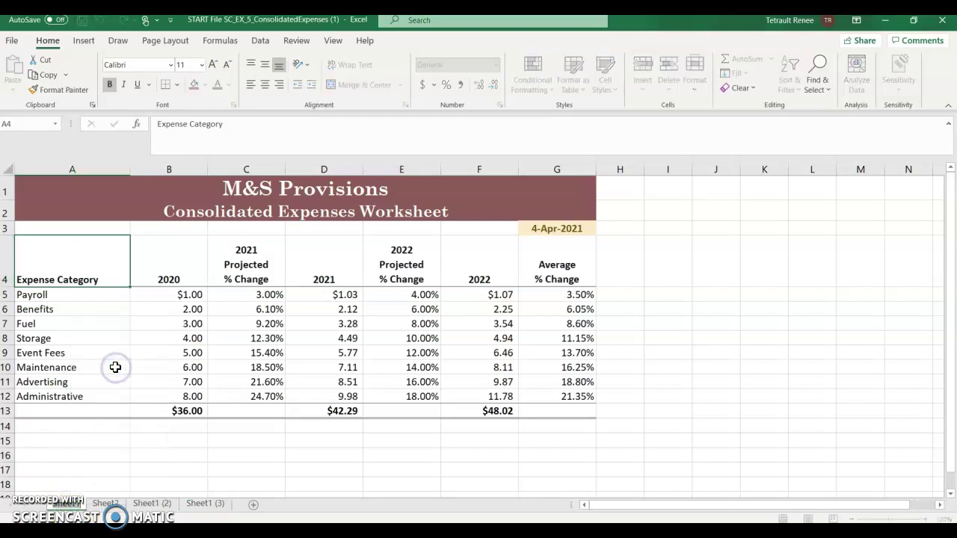
type("Consolidat")
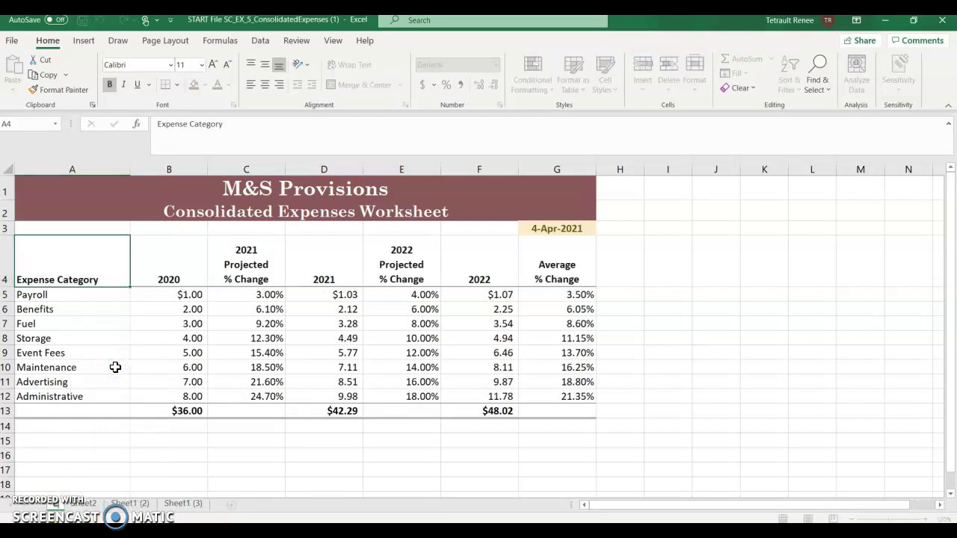
type("ed Expenses")
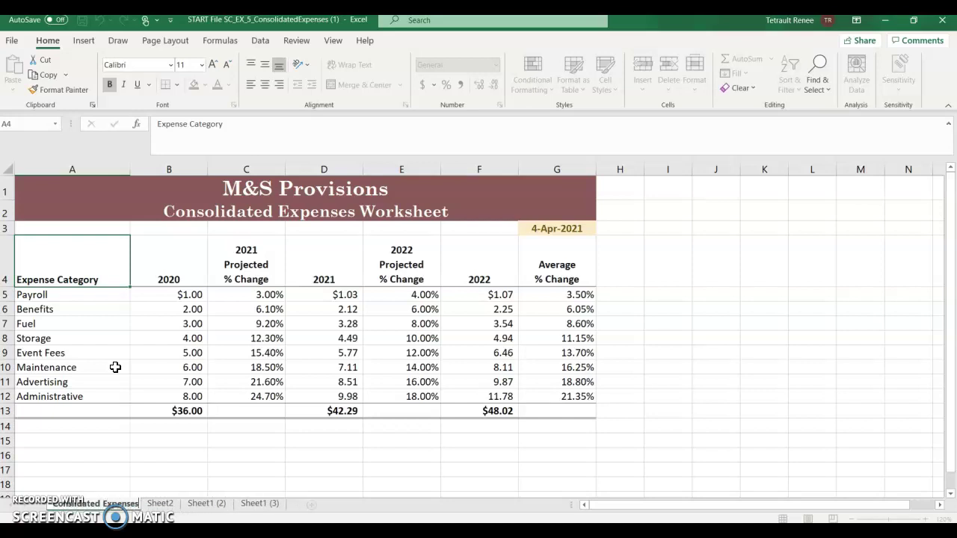
key("Return")
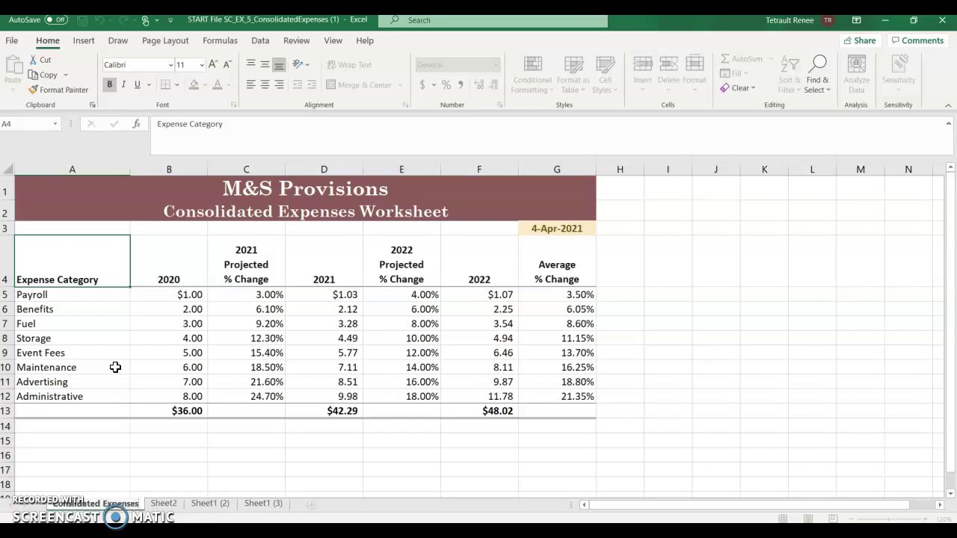
Colour the Consolidated Expenses tab gold and keep its name.
right_click(131, 505)
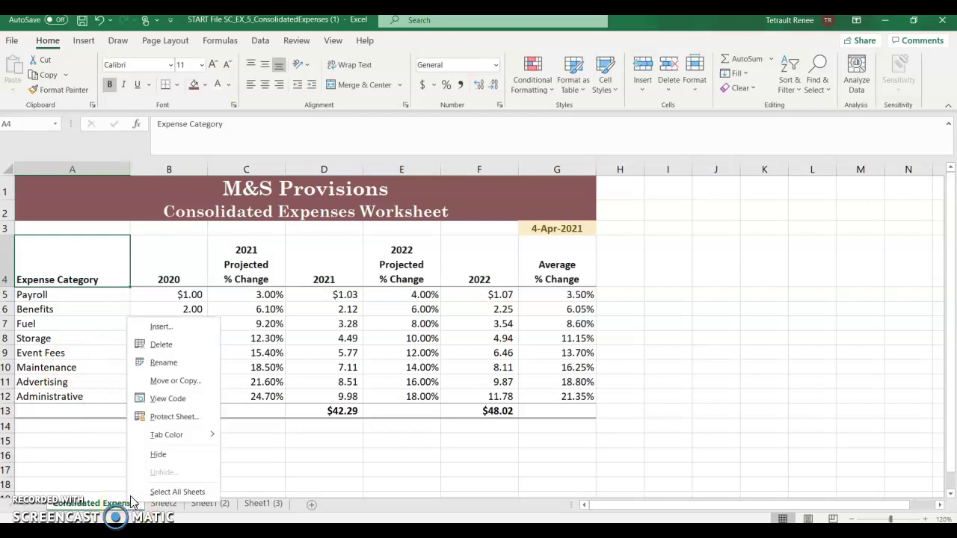
mouse_move(172, 434)
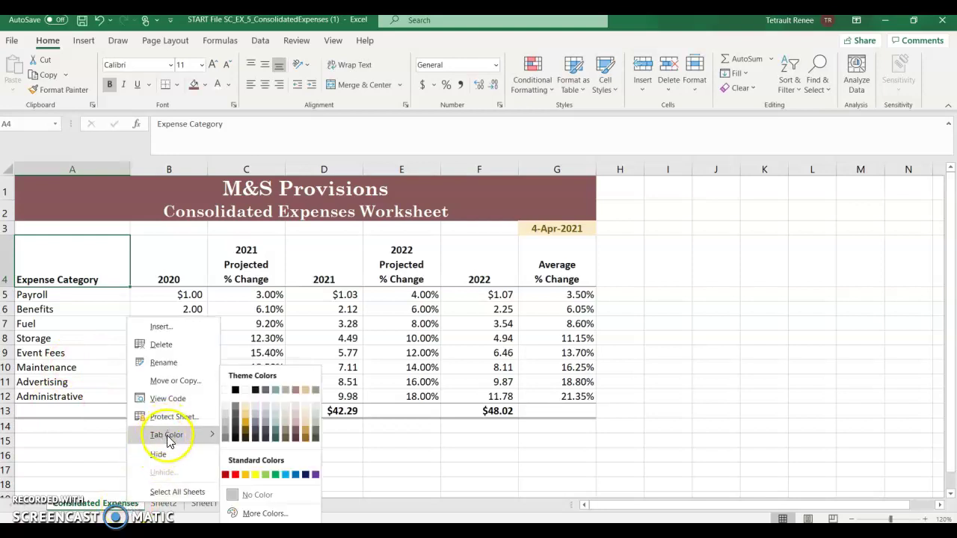
left_click(246, 430)
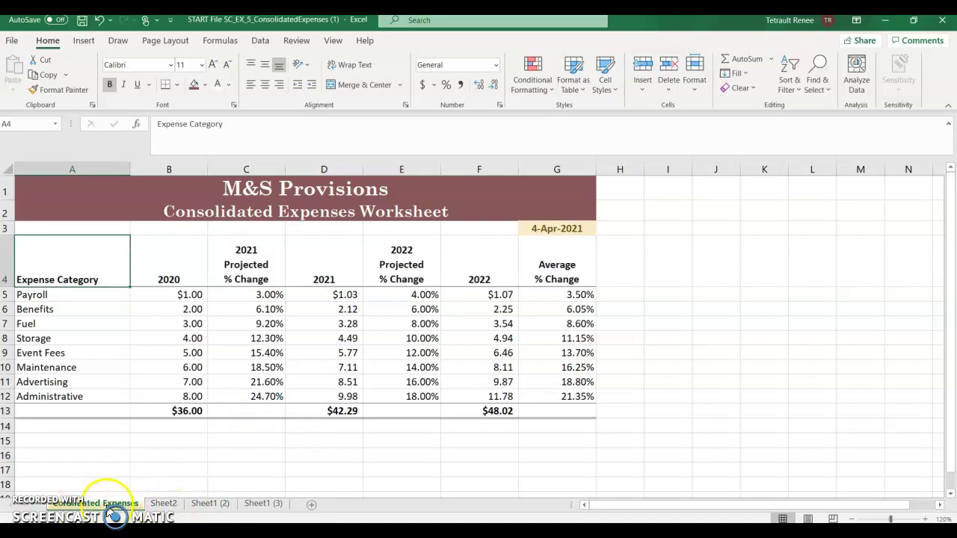
right_click(112, 512)
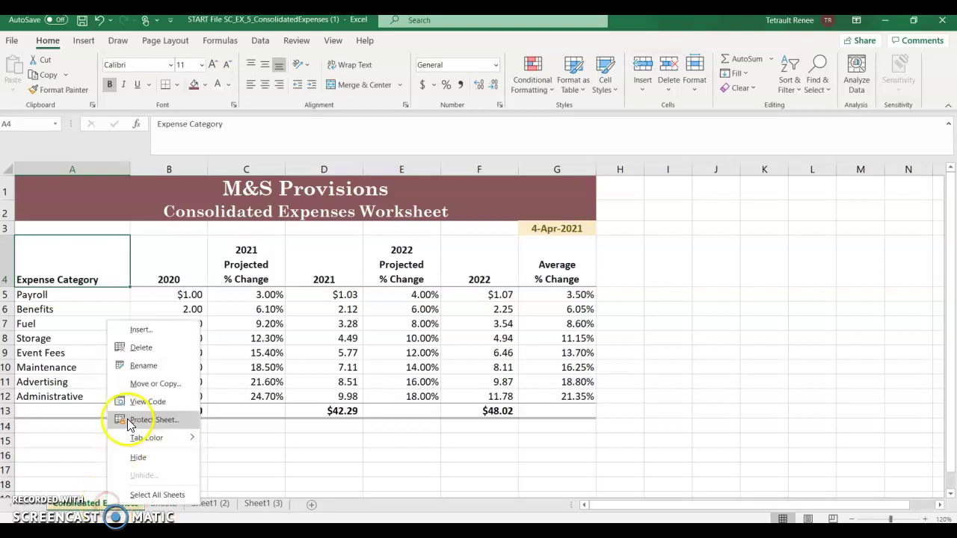
left_click(147, 367)
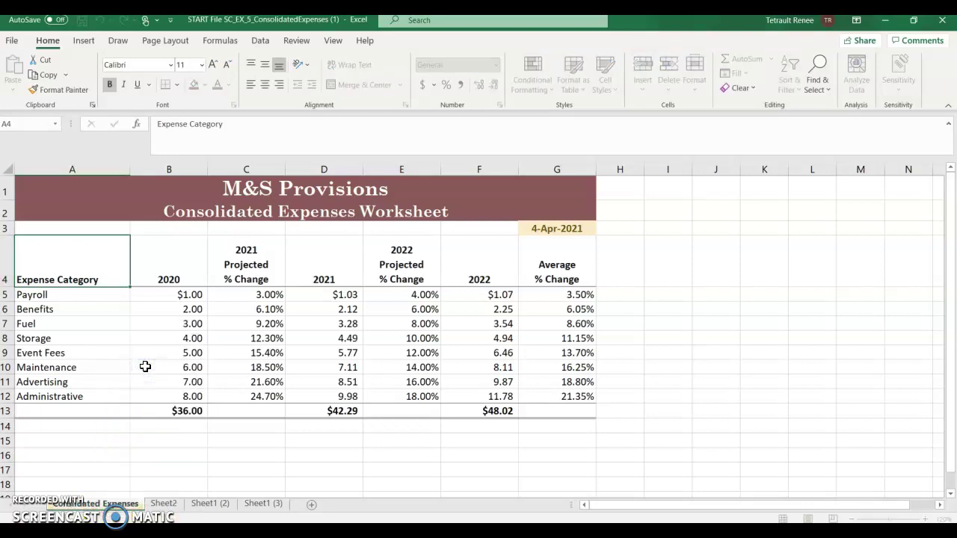
key("Return")
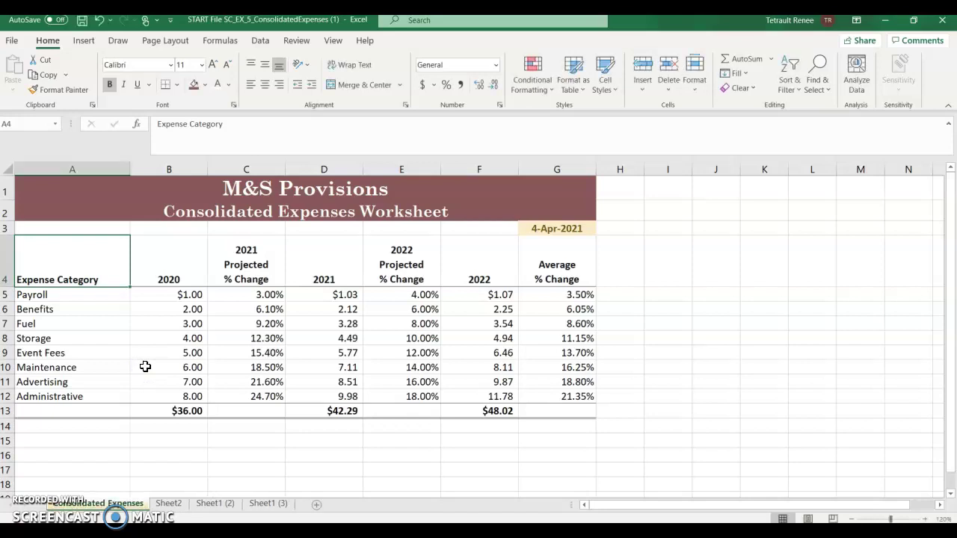
Rename Sheet2 to 'Lady Lobster'.
left_click(169, 504)
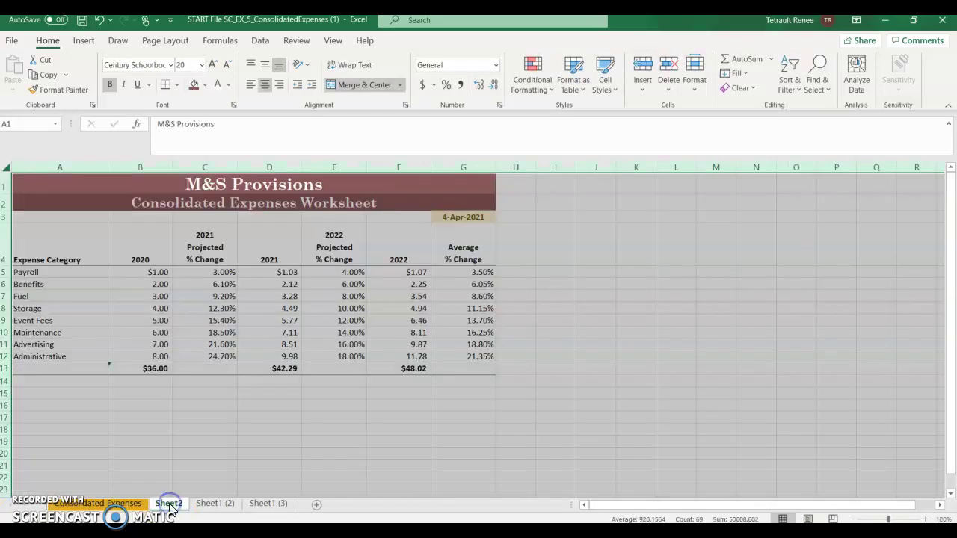
right_click(171, 506)
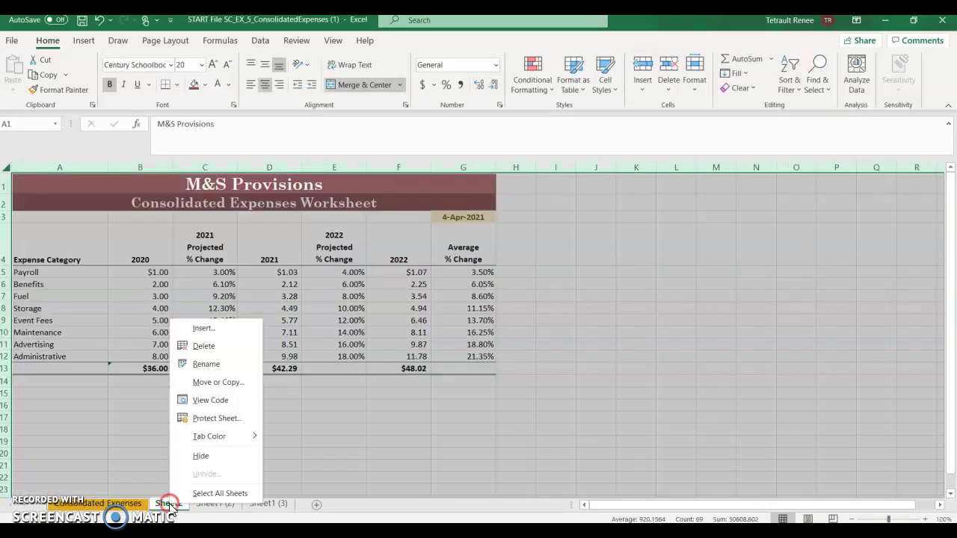
left_click(203, 364)
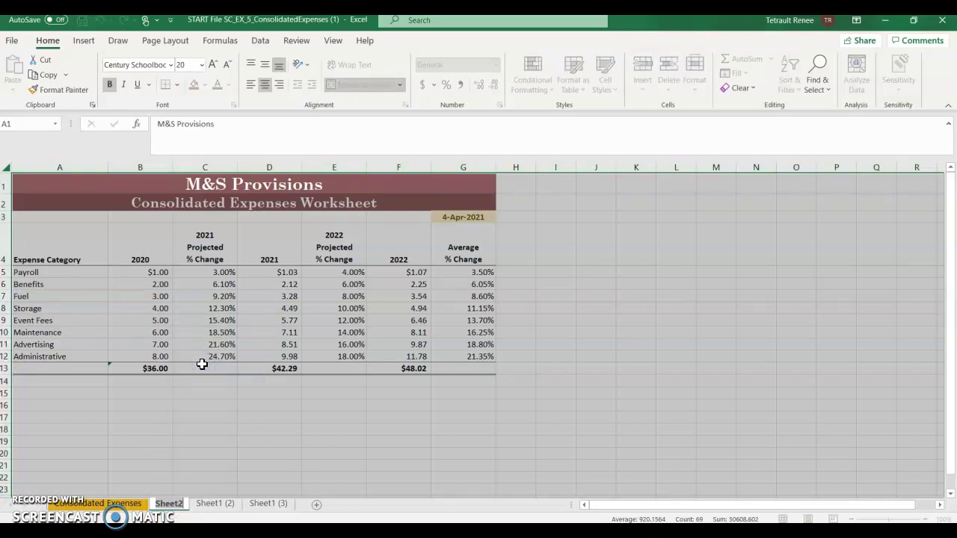
left_click(204, 360)
type("Lady Bos")
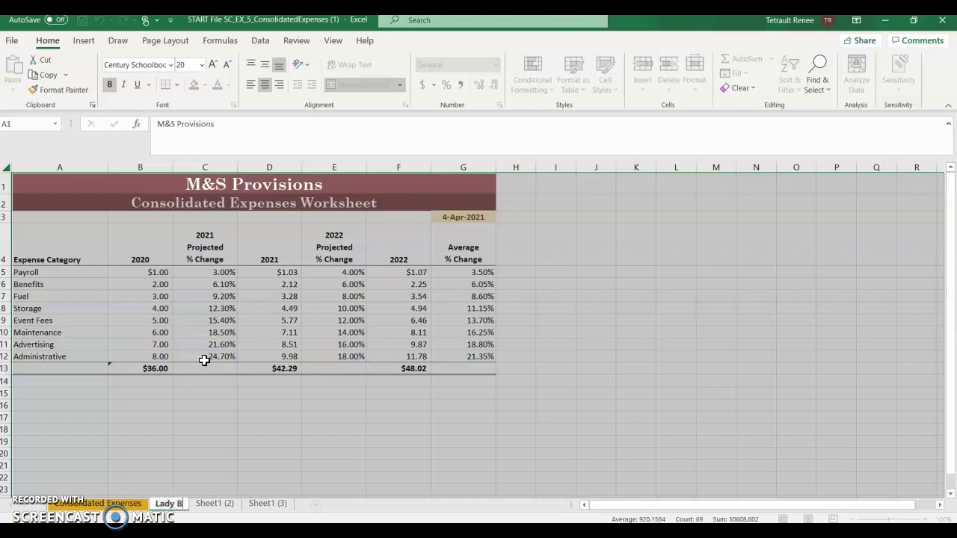
key("BackSpace")
key("BackSpace")
key("BackSpace")
type("Lo")
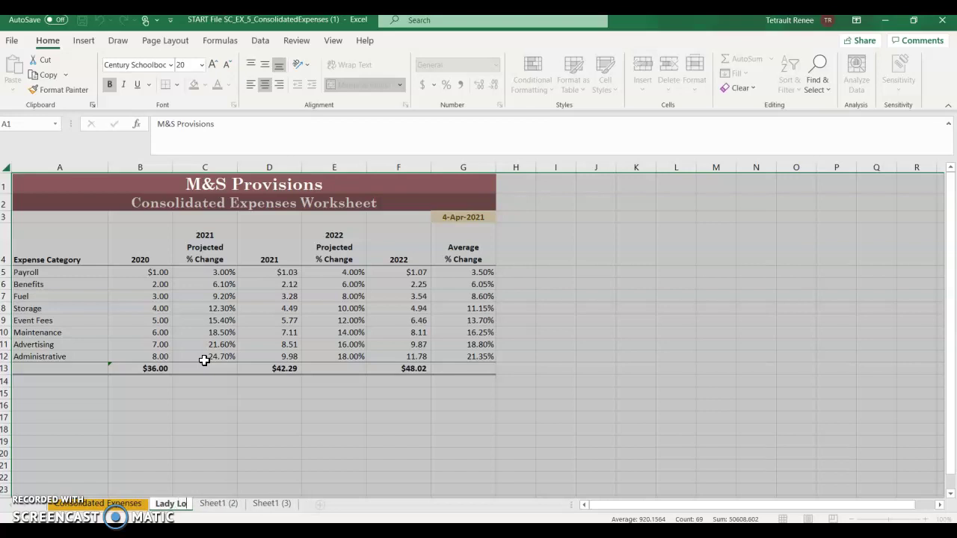
type("bster")
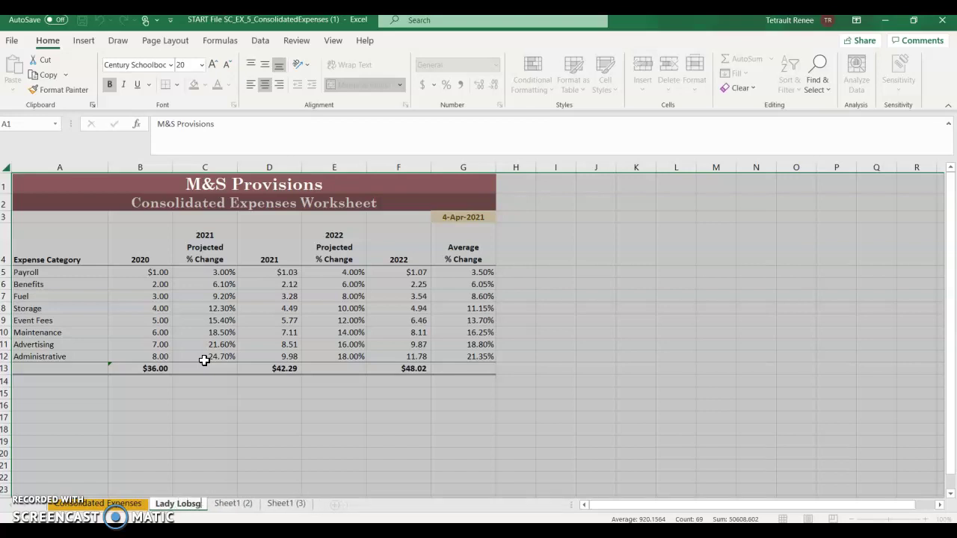
key("Return")
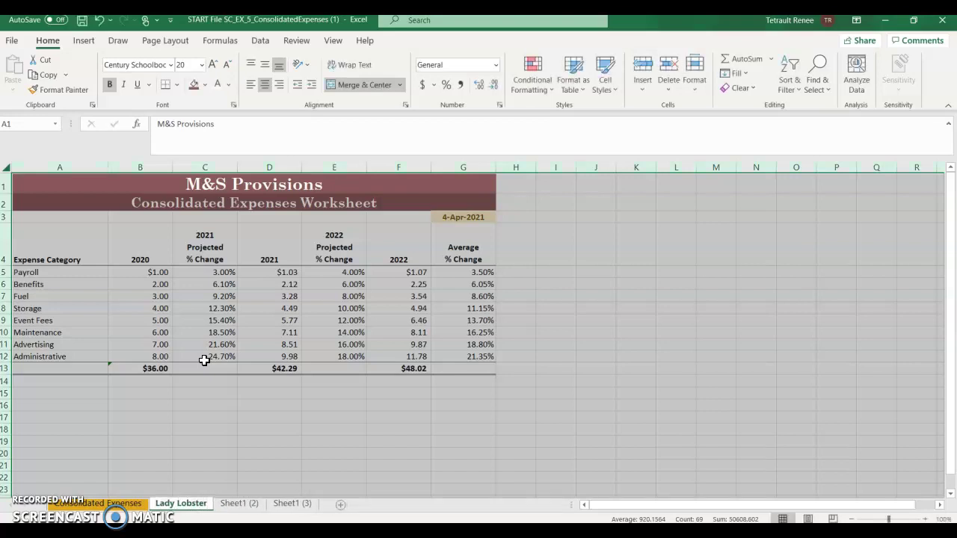
Colour the Lady Lobster tab red.
right_click(199, 502)
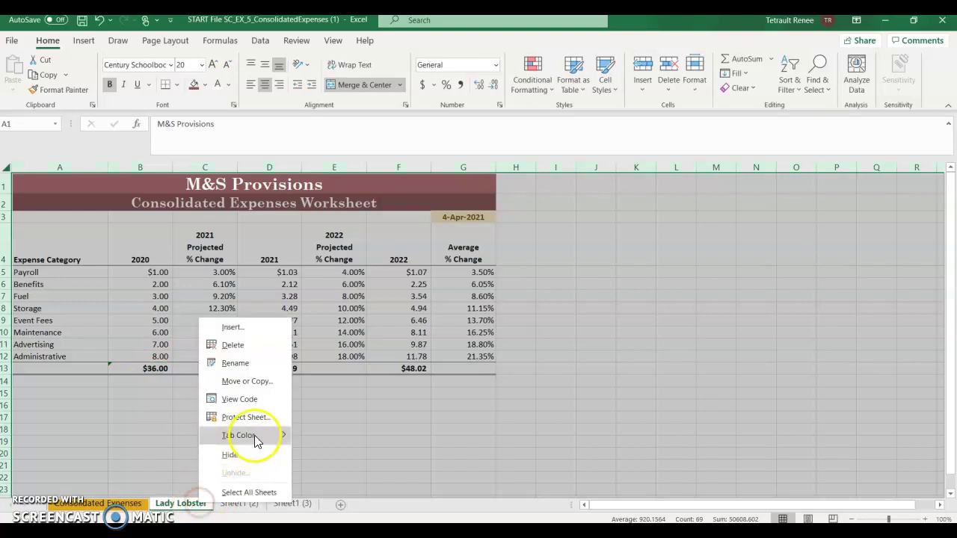
mouse_move(254, 441)
left_click(302, 472)
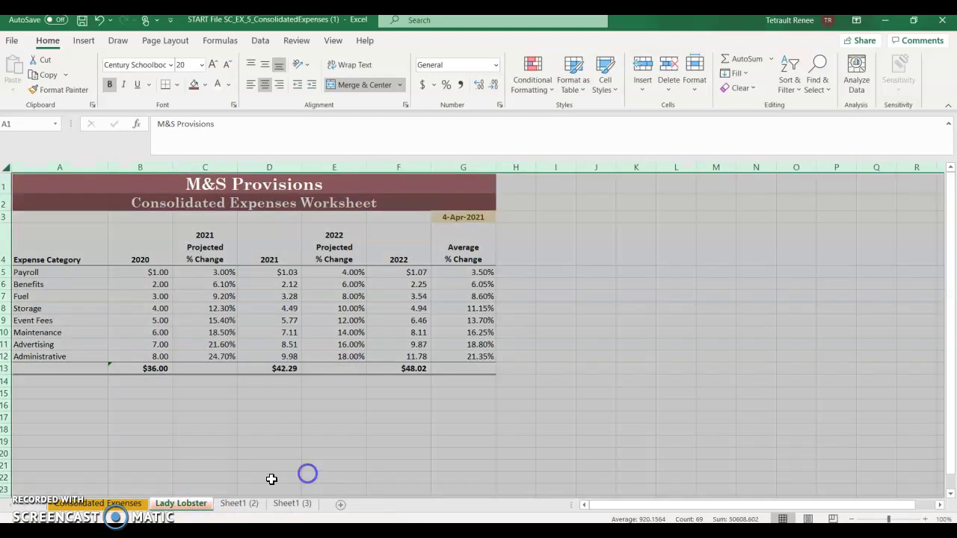
Replace 'Consolidated' in the A2 title with 'Lady Lobster'.
left_click(195, 207)
double_click(194, 207)
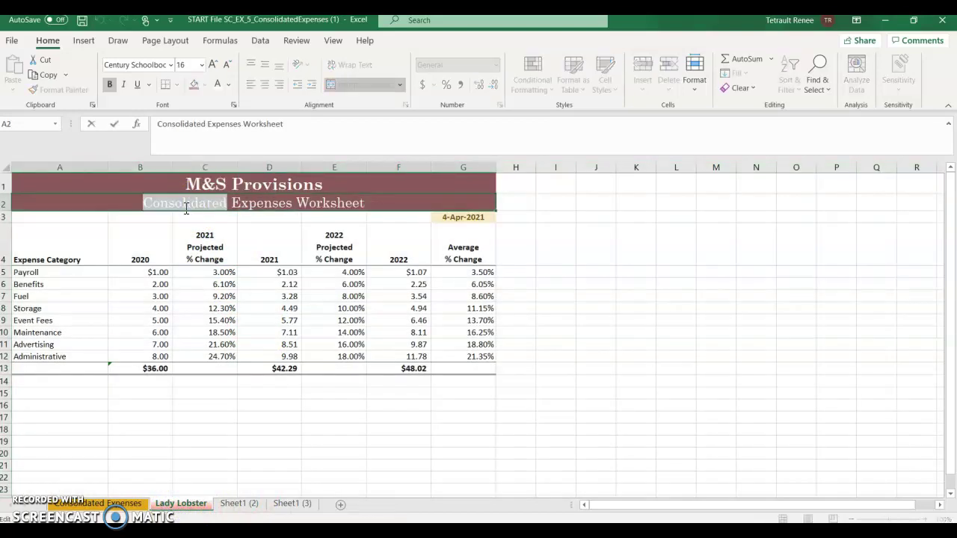
type("Lady Lobster")
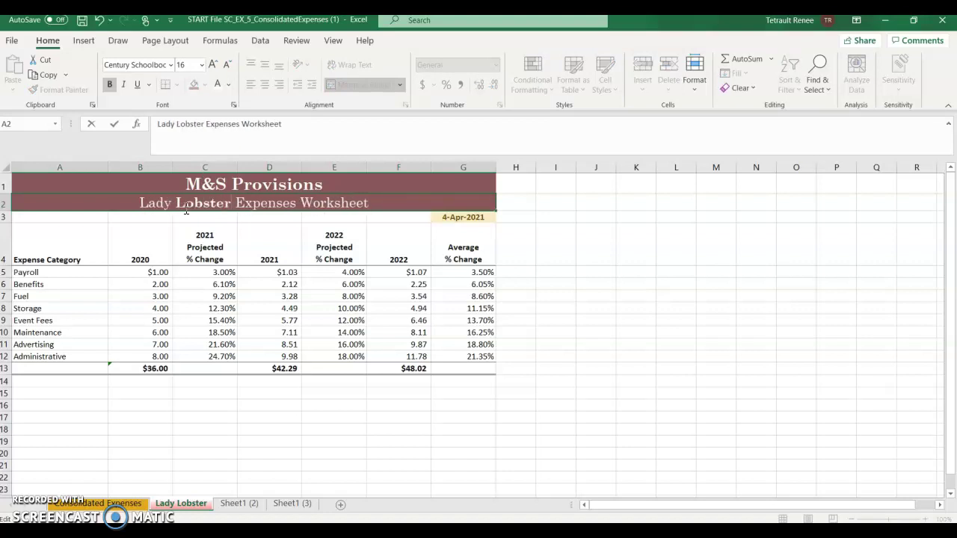
Rename Sheet1 (2) to 'Henry Haddock'.
left_click(234, 503)
right_click(235, 507)
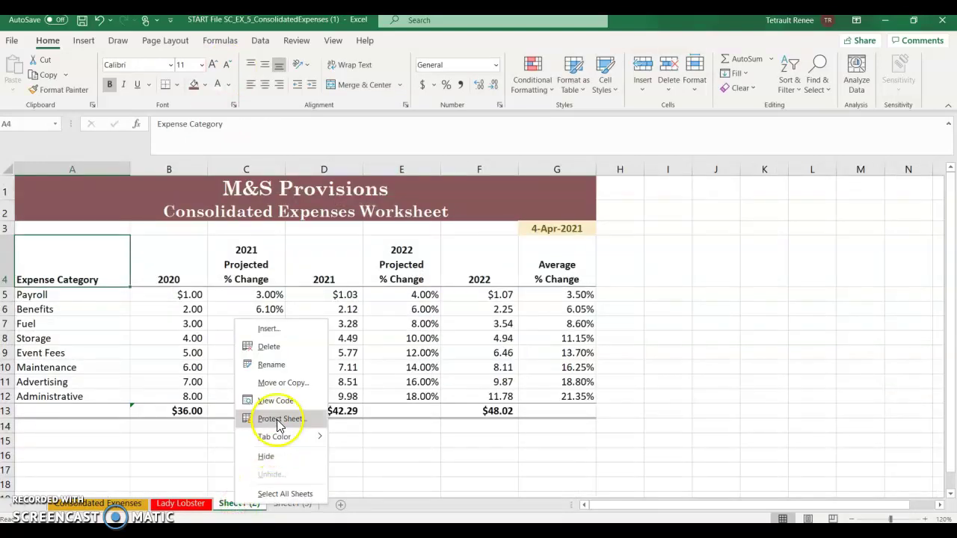
left_click(270, 365)
type("Henry Haddock")
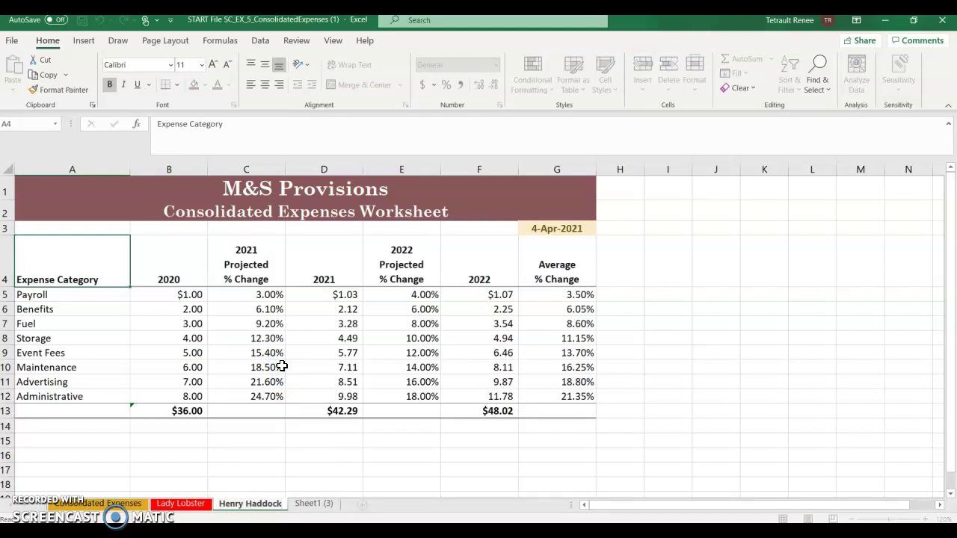
key("Return")
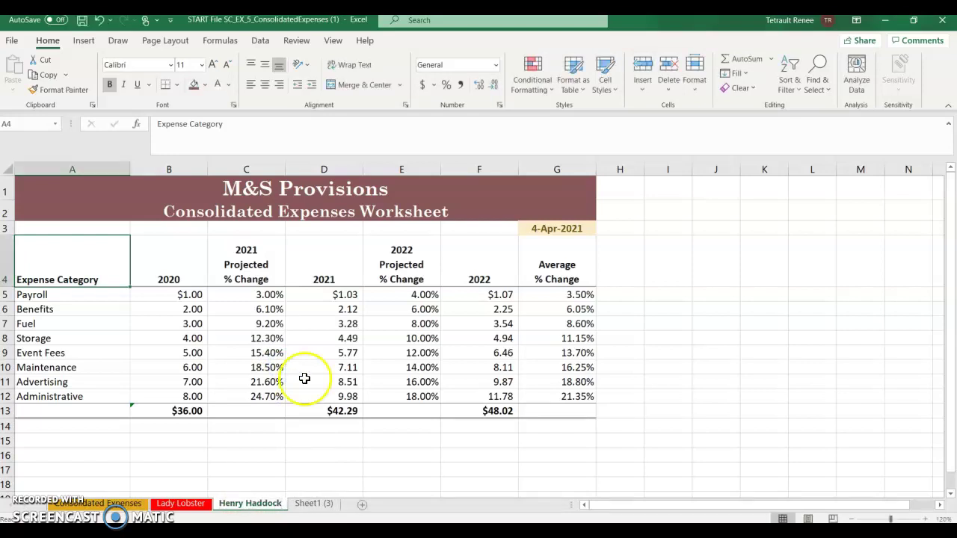
Give the Henry Haddock tab a theme colour.
right_click(246, 507)
left_click(290, 439)
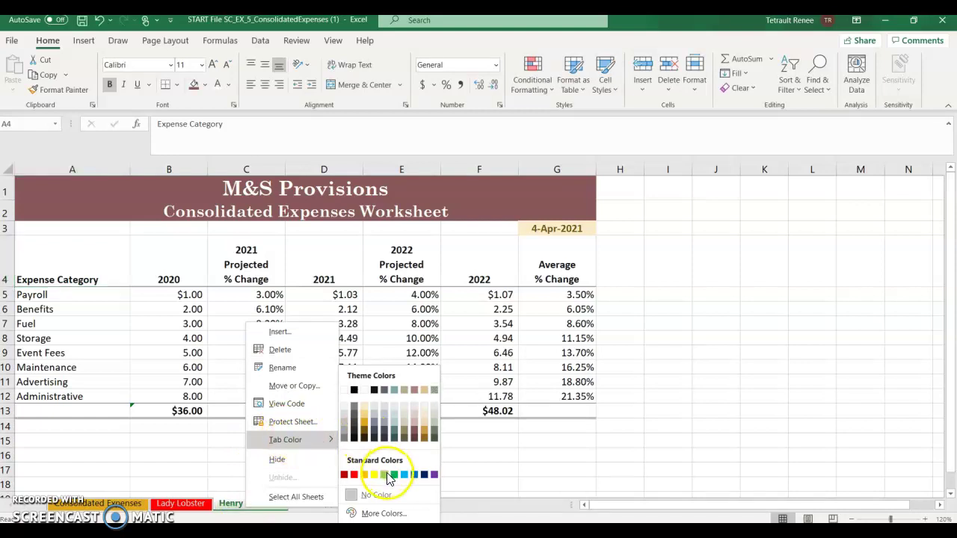
left_click(419, 434)
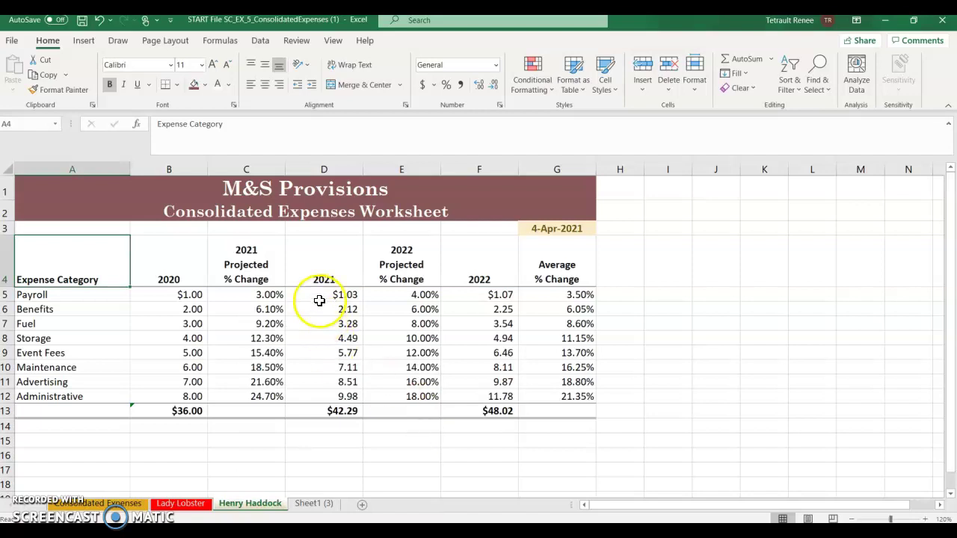
Change the A2 title to 'Henry Haddock Expenses Worksheet'.
double_click(246, 213)
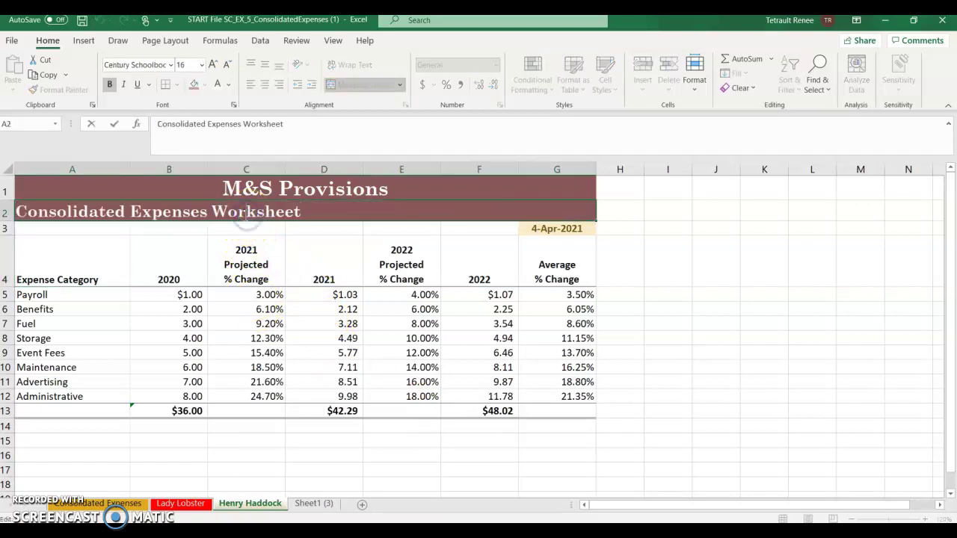
double_click(70, 214)
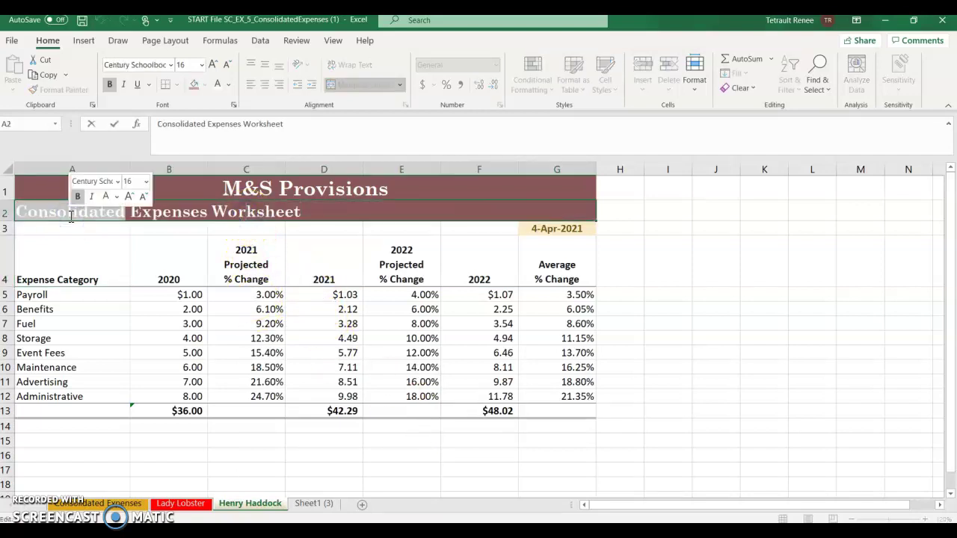
type("Henry Haddock")
key("Return")
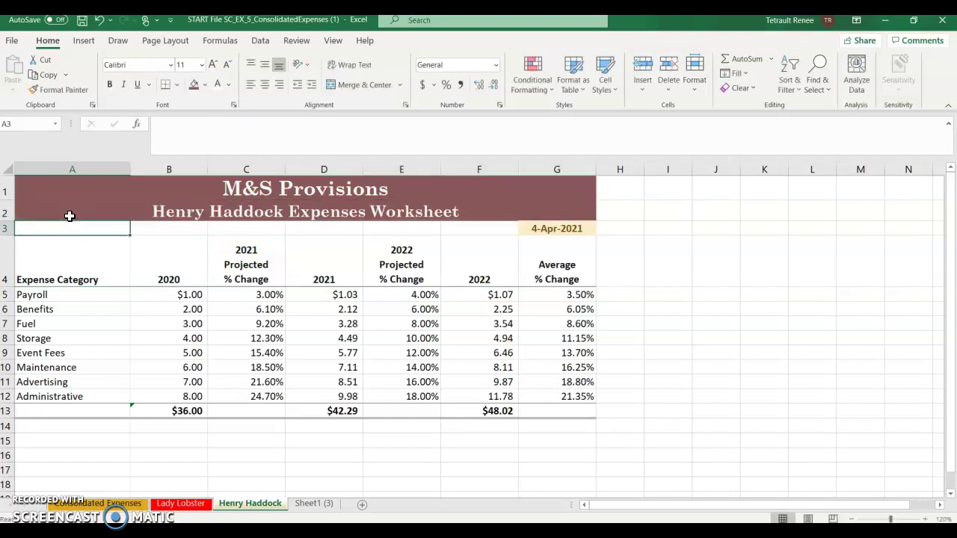
left_click(304, 504)
Rename Sheet1 (3) to 'Sharon Shrimp'.
right_click(307, 504)
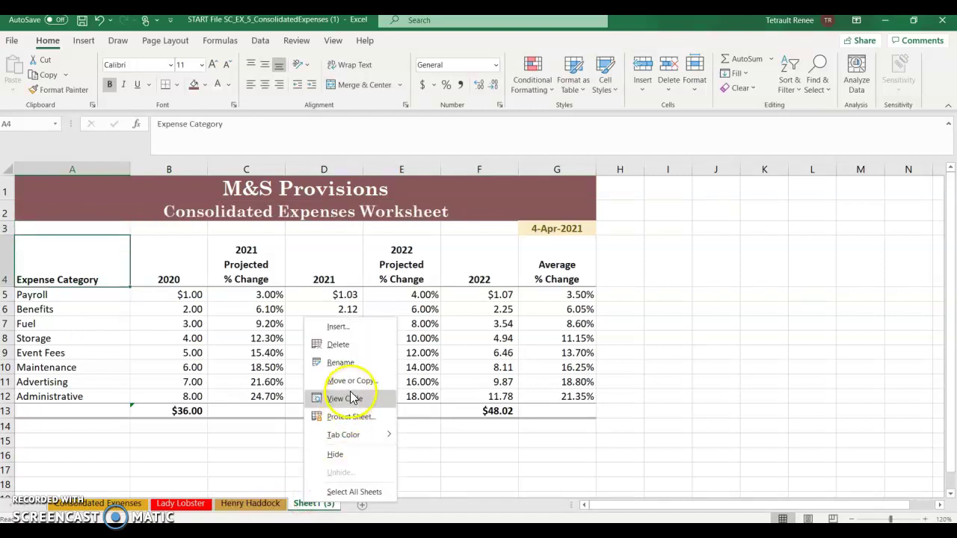
left_click(347, 364)
type("S")
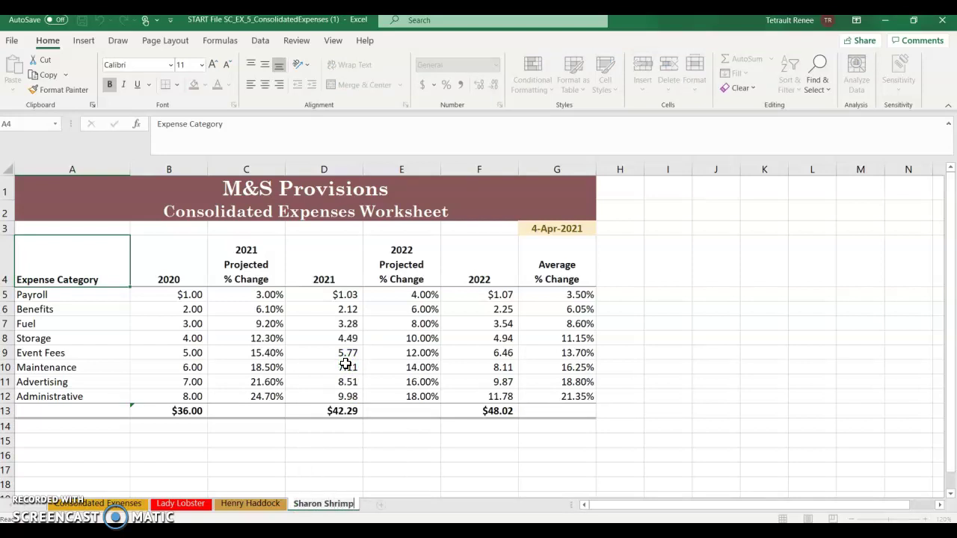
type("haron Shrimp")
key("Return")
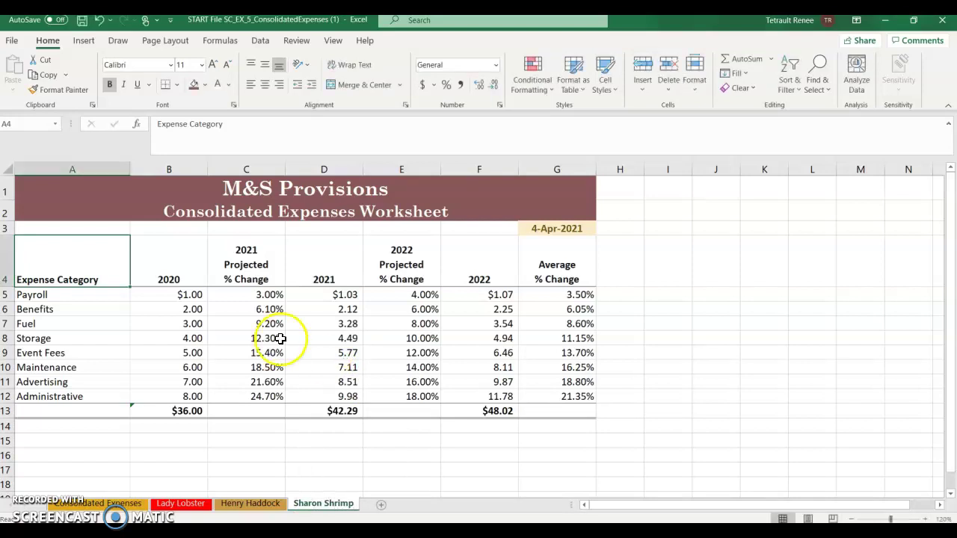
Give the Sharon Shrimp tab a dark blue standard colour.
left_click(346, 504)
right_click(346, 504)
mouse_move(390, 435)
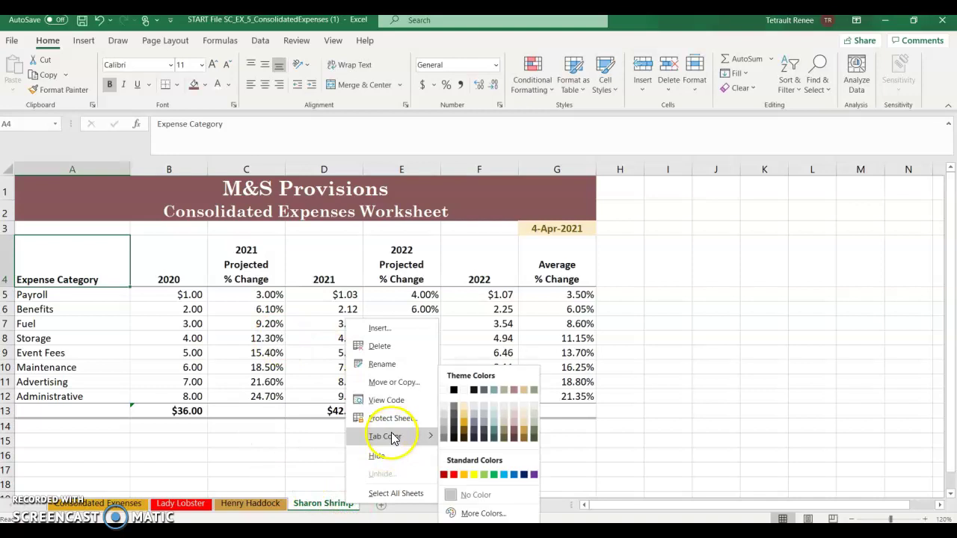
left_click(525, 475)
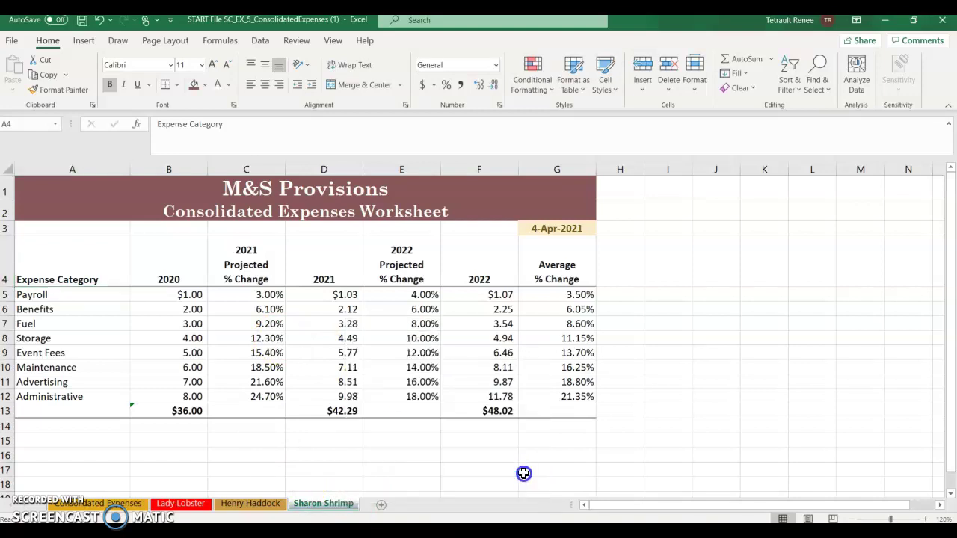
Change the A2 title to 'Sharon Shrimp Expenses Worksheet'.
double_click(212, 214)
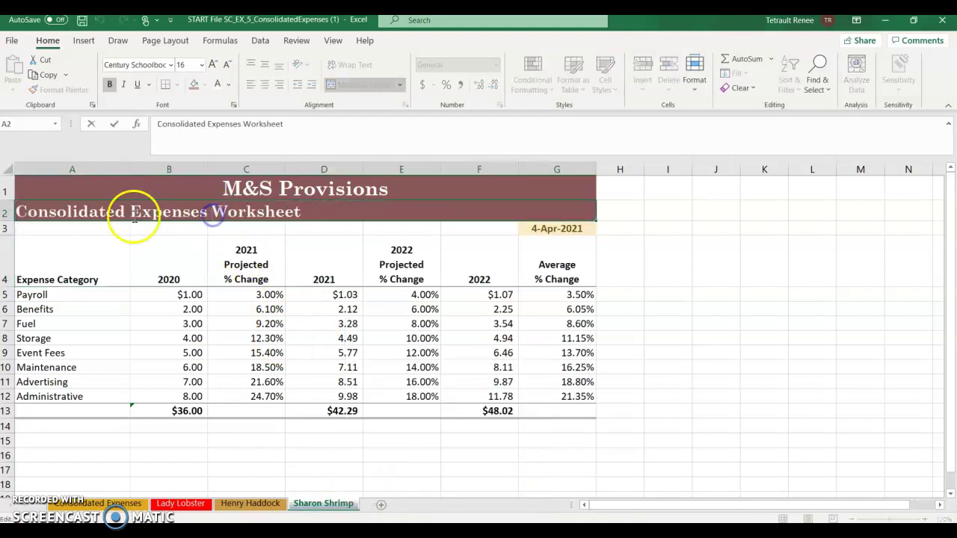
double_click(105, 214)
type("Shron")
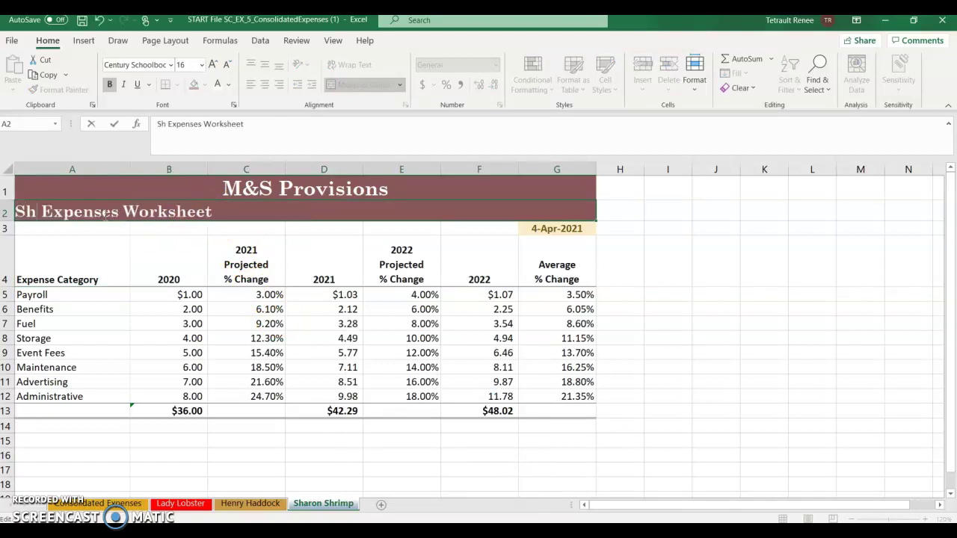
key("BackSpace")
key("BackSpace")
key("BackSpace")
key("BackSpace")
type("haron Shrimp")
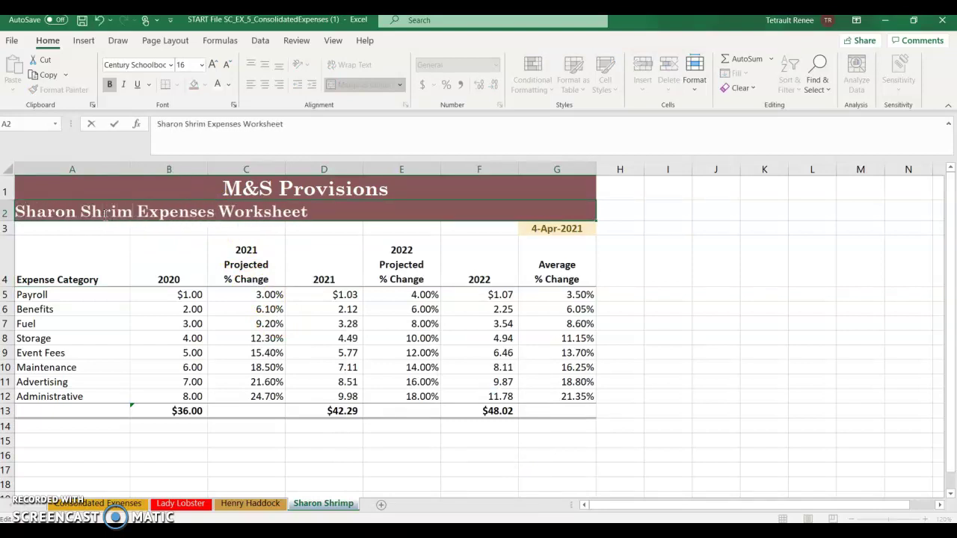
key("Return")
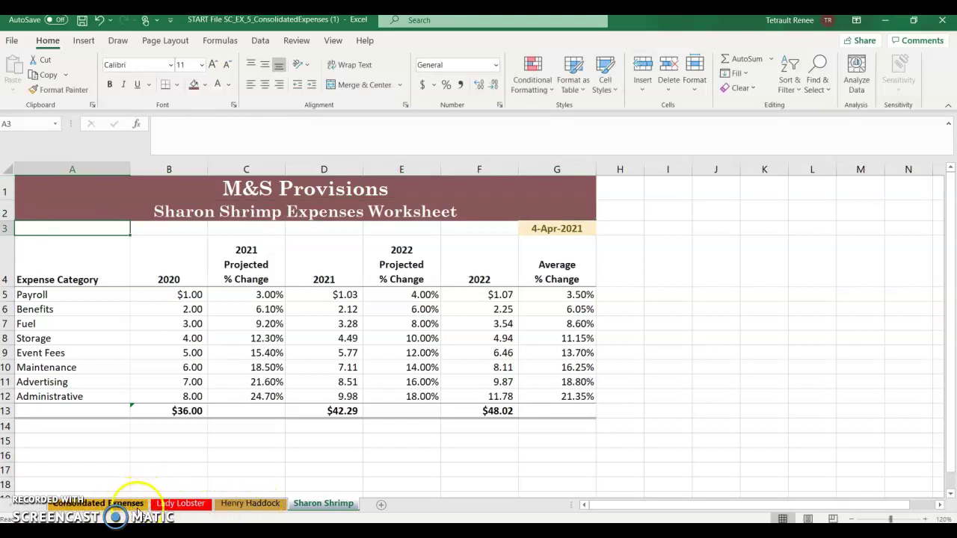
Zoom in and ignore the omitted-cells error on Lady Lobster's B13 total.
left_click(263, 504)
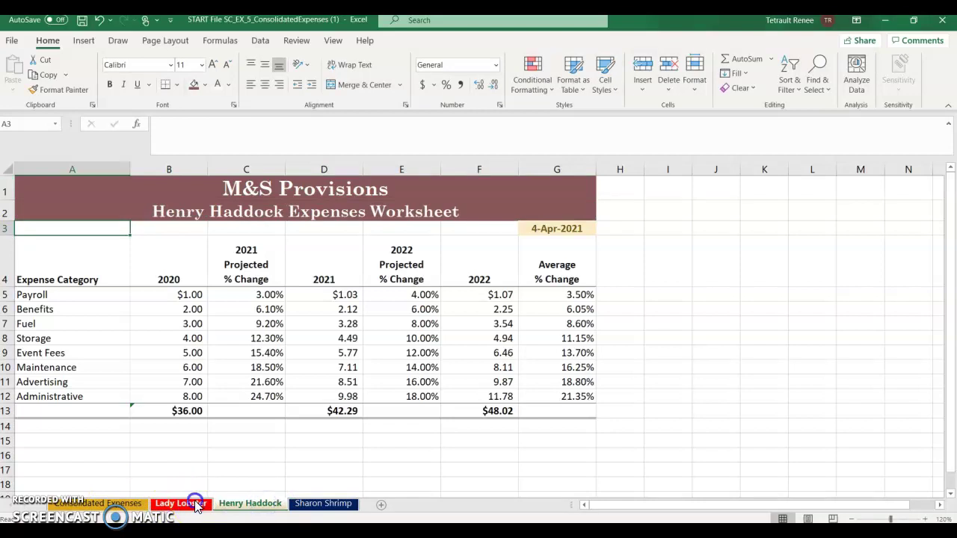
left_click(197, 505)
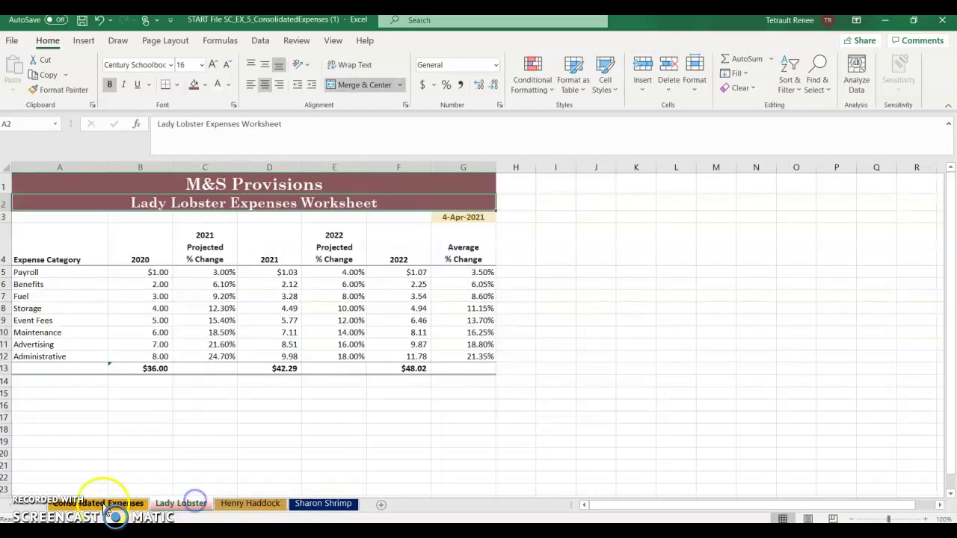
left_click(925, 519)
left_click(925, 519)
left_click(925, 519)
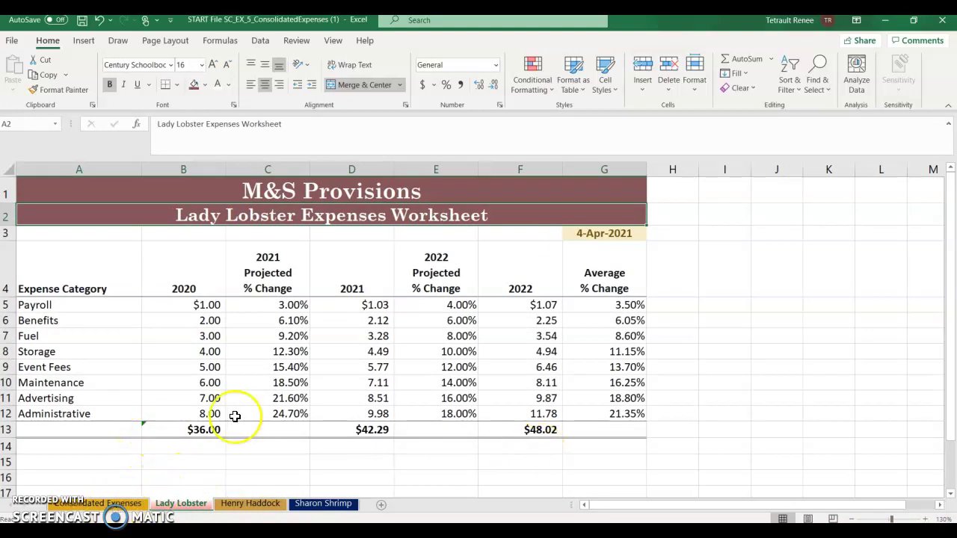
left_click(181, 428)
left_click(127, 429)
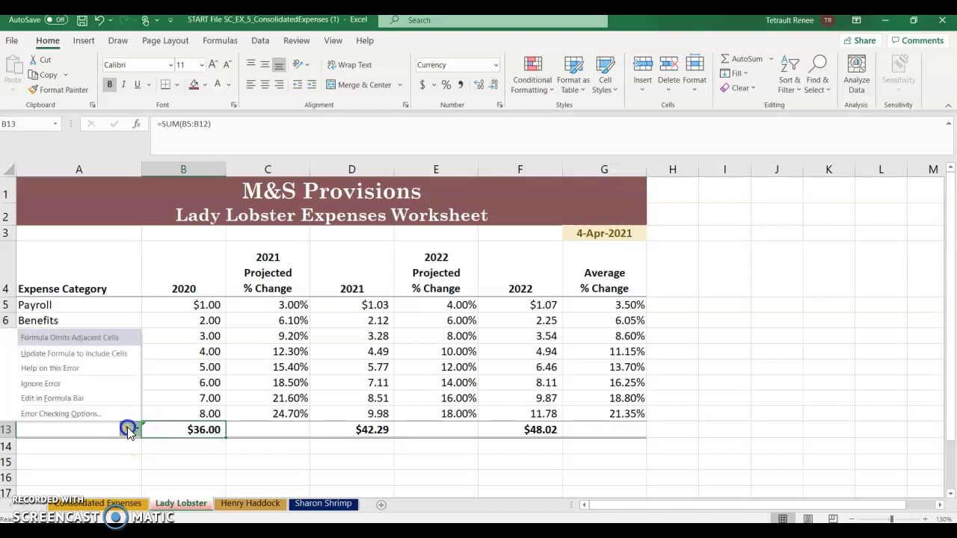
left_click(46, 385)
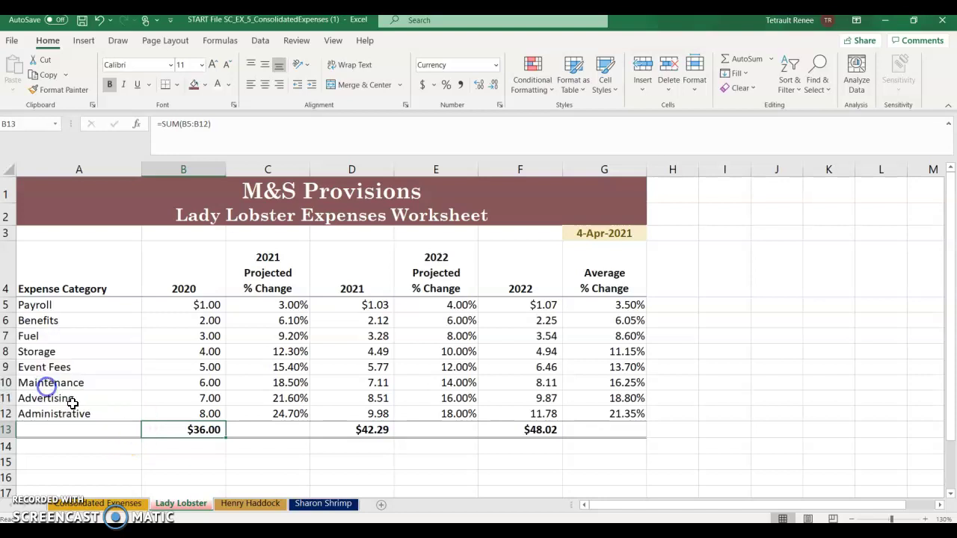
Ignore the B13 errors on Henry Haddock and Sharon Shrimp, then return to Consolidated Expenses.
left_click(250, 503)
left_click(149, 407)
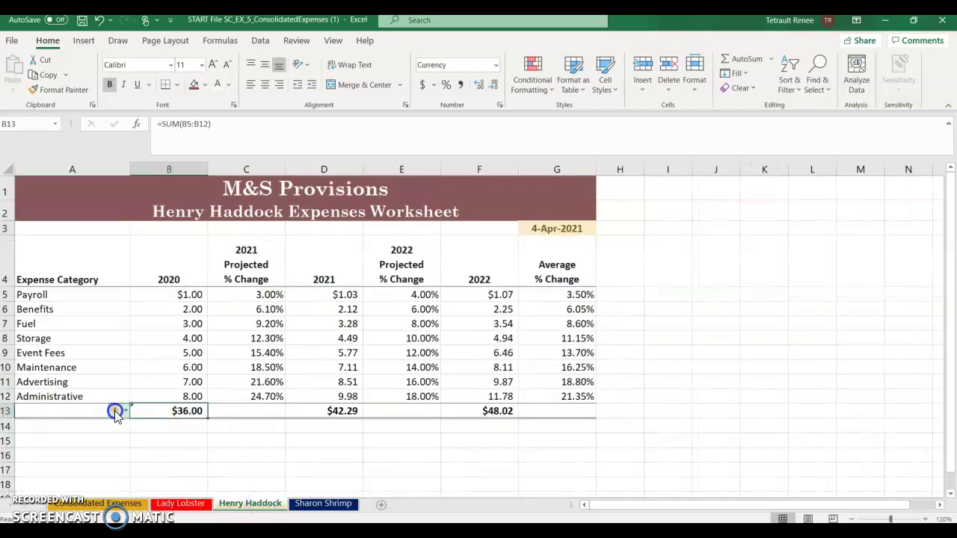
left_click(116, 410)
left_click(81, 477)
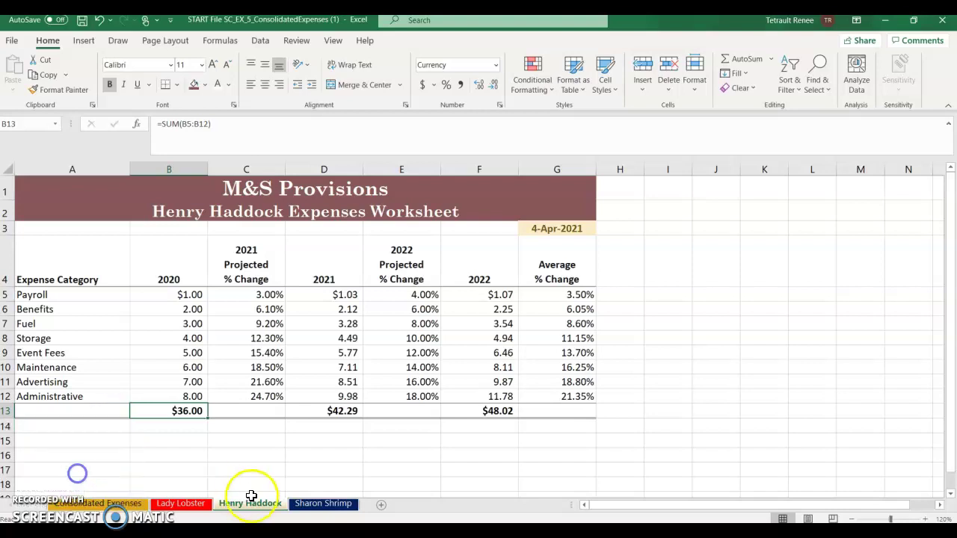
left_click(323, 503)
left_click(169, 413)
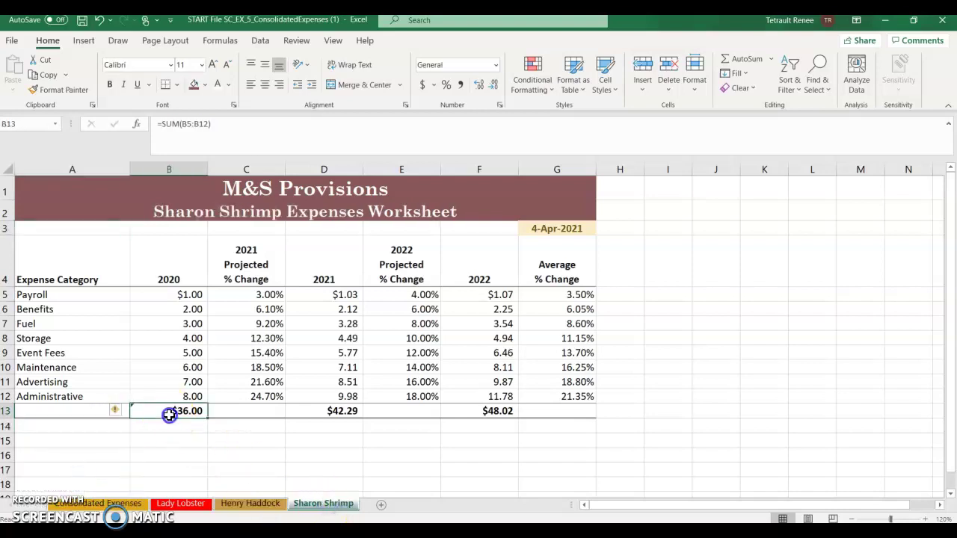
left_click(116, 411)
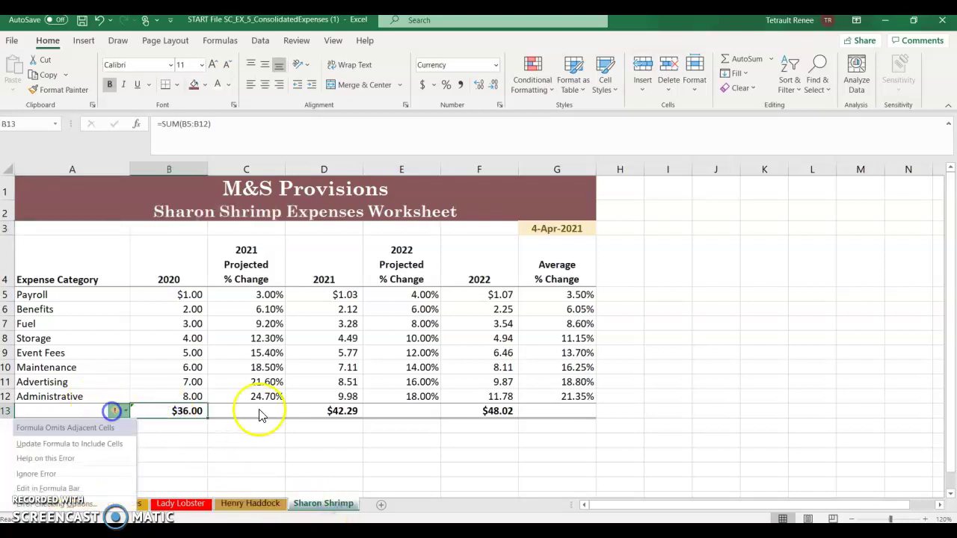
left_click(64, 473)
left_click(133, 504)
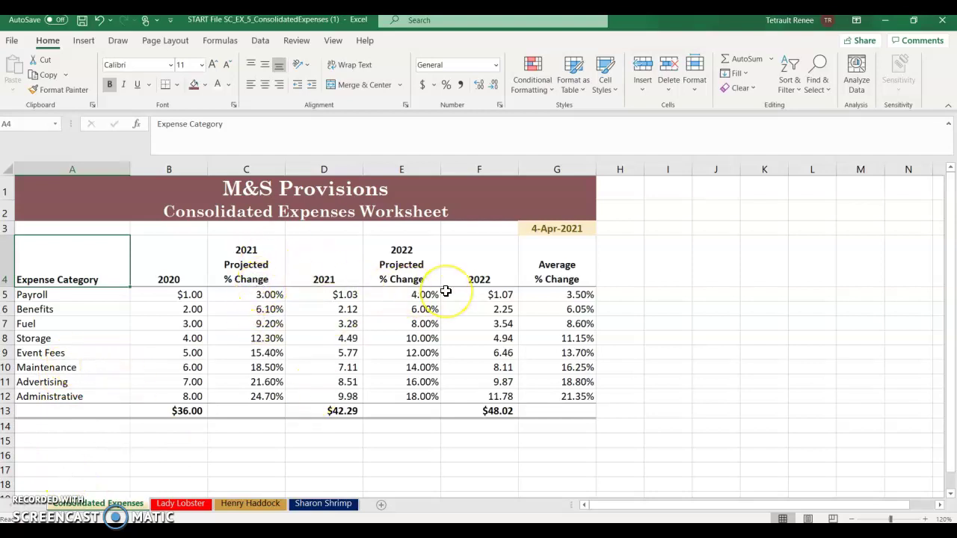
Select C5 and group all four sheets, Consolidated Expenses through Sharon Shrimp.
left_click(255, 297)
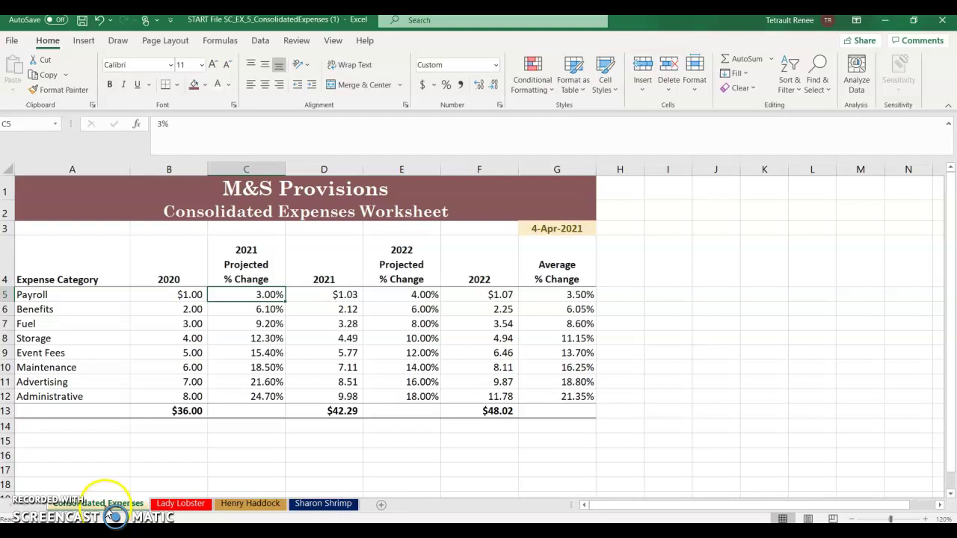
left_click(324, 505, "shift")
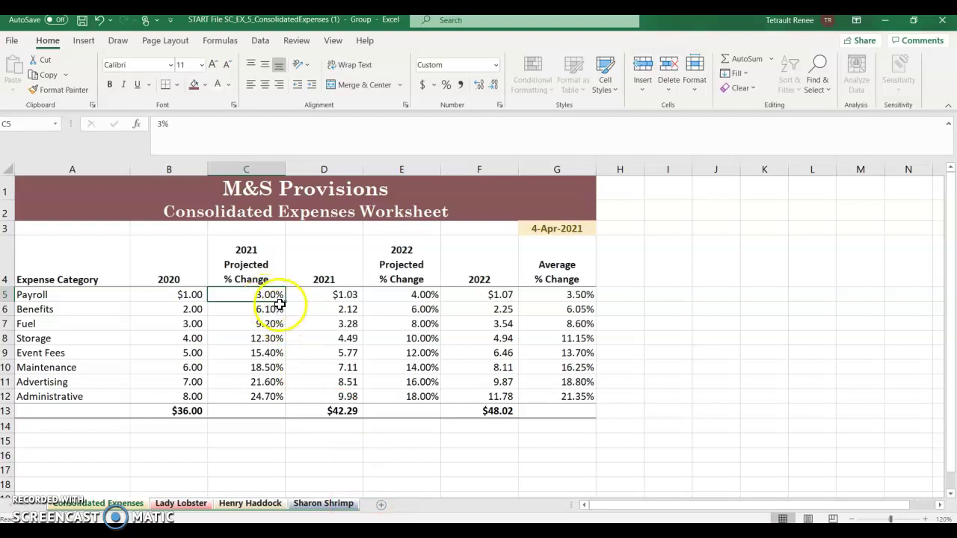
Enter 2.5%, 2%, 2%, 1%, 1%, 1%, -1%, -2% as 2021 projected changes in C5:C12.
type("2.")
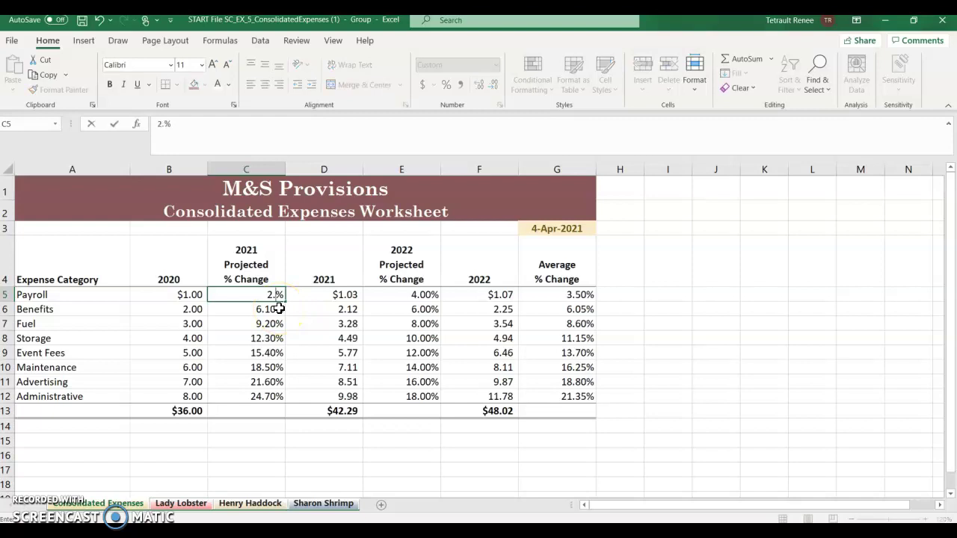
type("5")
key("Return")
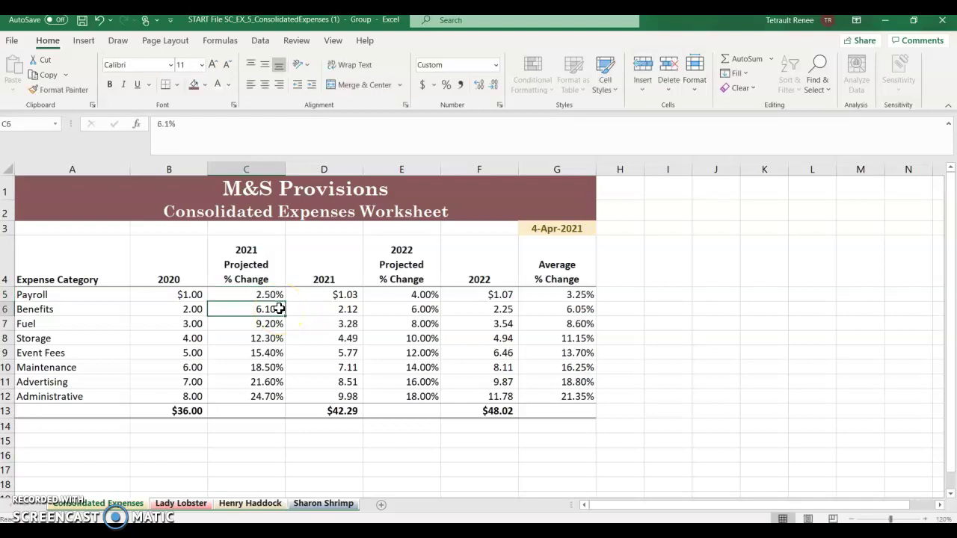
type("2")
key("Return")
type("2")
key("Return")
type("1")
key("Return")
type("1")
key("Return")
type("1")
key("Return")
type("-1")
key("Return")
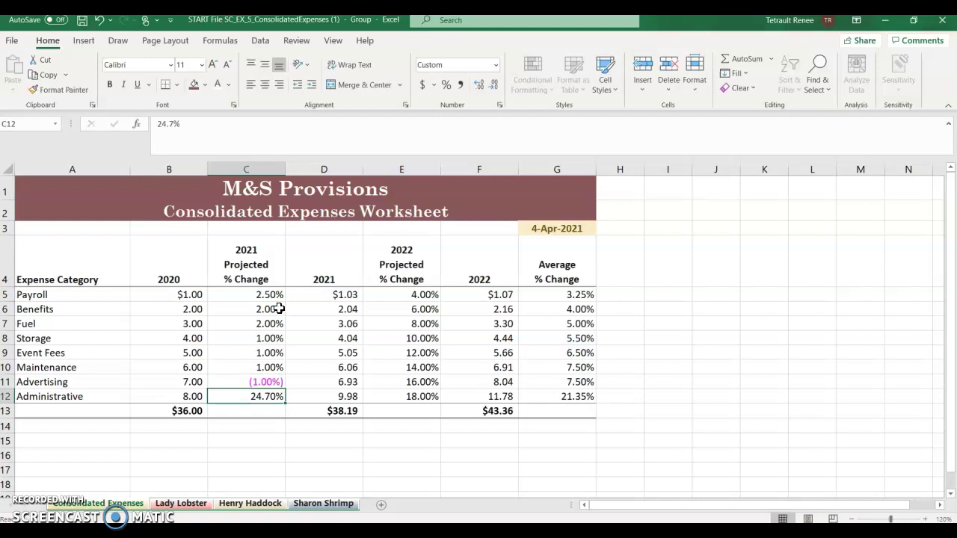
type("-2")
key("Return")
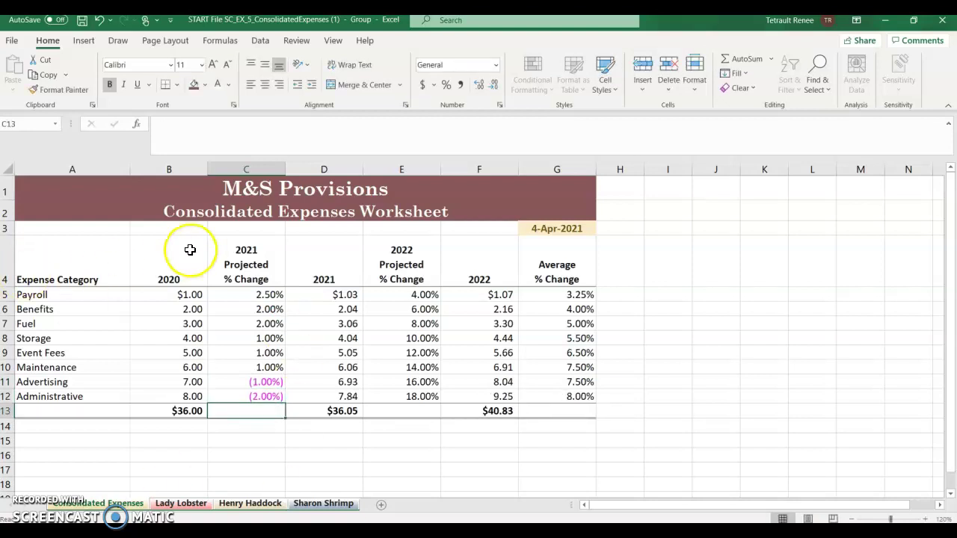
Enter 2.5%, 3%, 3%, 1%, 1%, 2%, -1% and -2.25% into E5:E12.
left_click(407, 297)
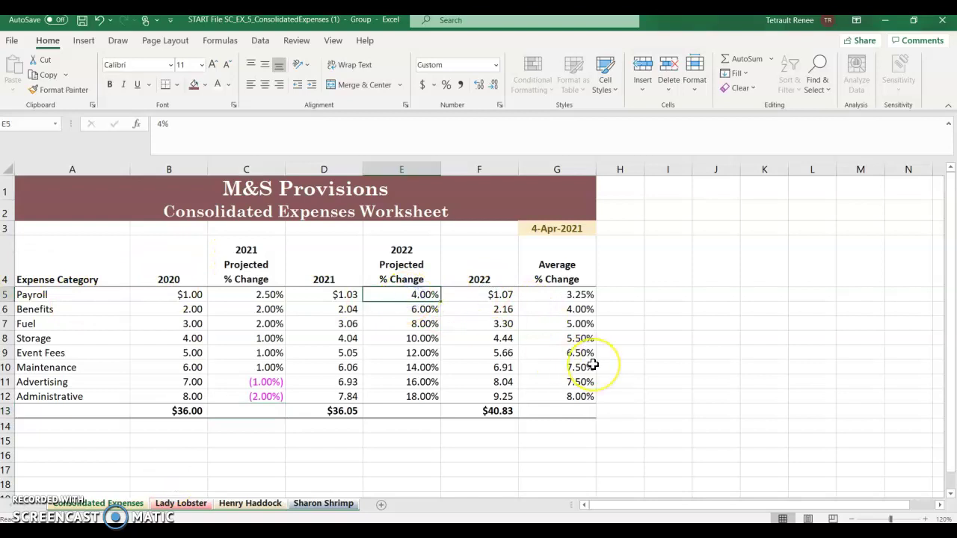
type("2")
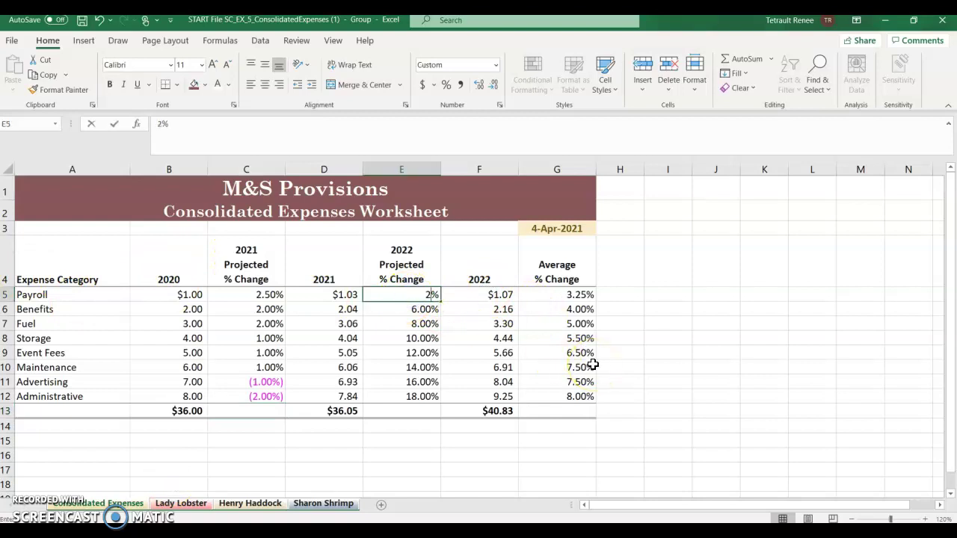
type(".5")
key("Return")
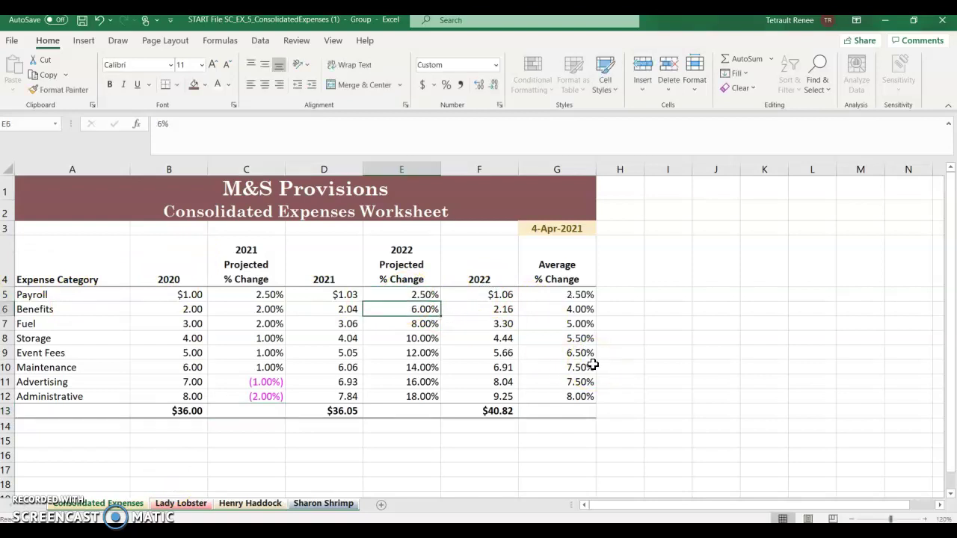
type("3")
key("Return")
type("3")
key("Return")
type("1")
key("Return")
type("1")
key("Return")
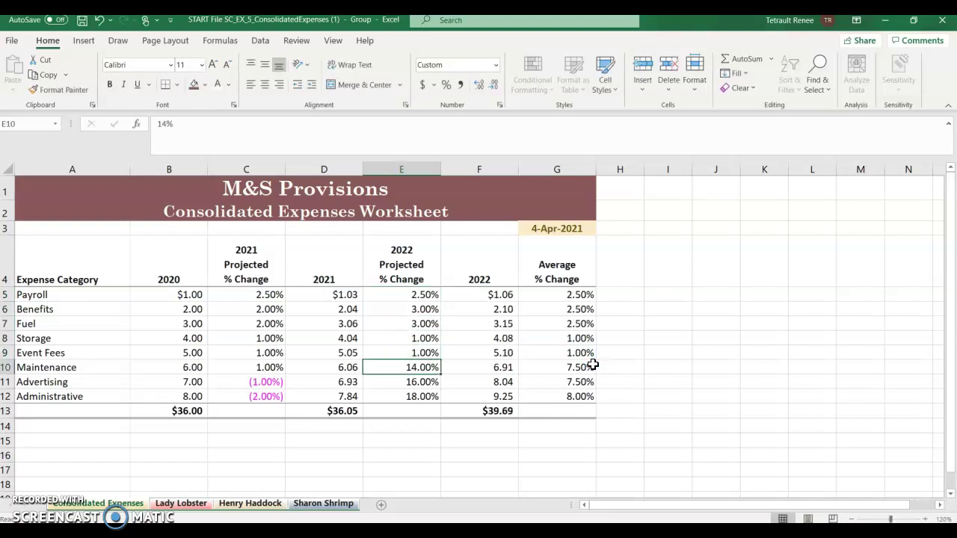
type("2")
key("Return")
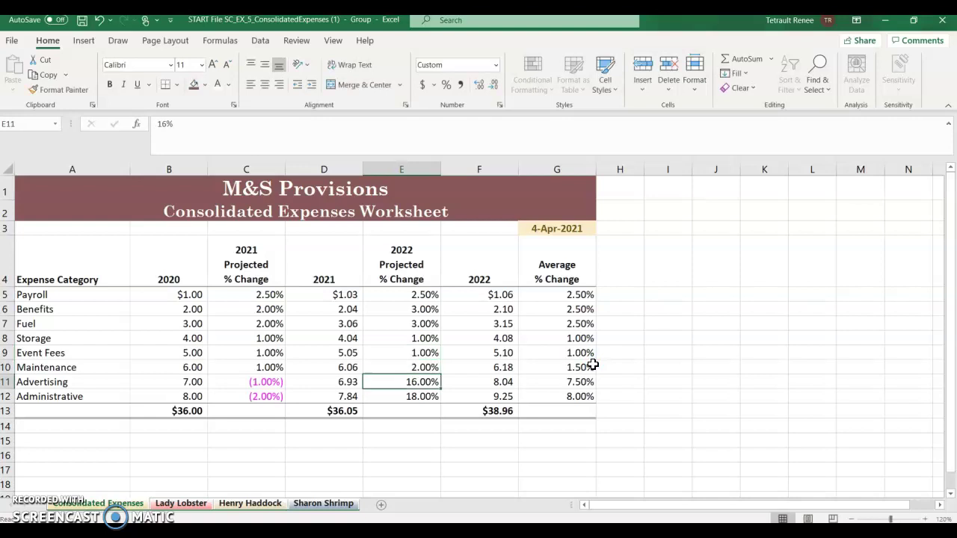
type("*")
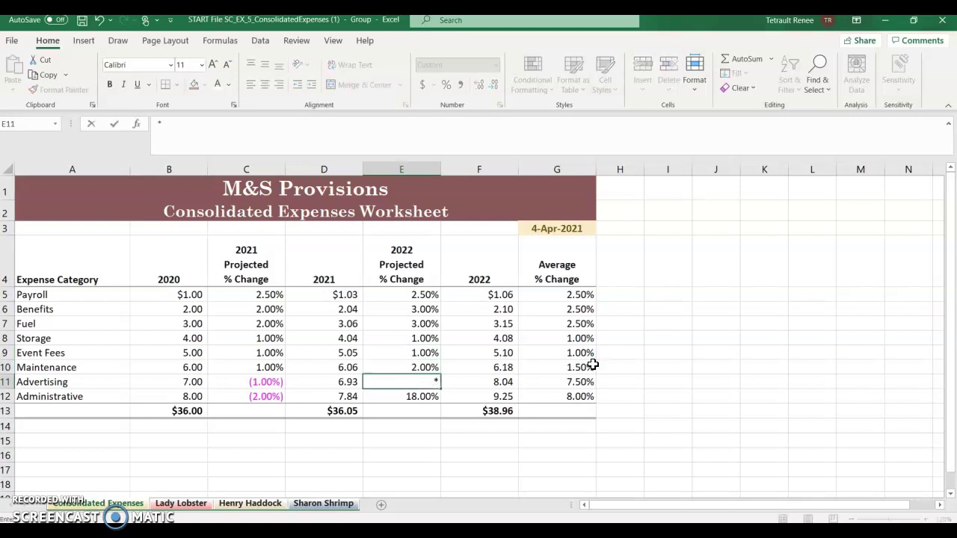
type("-1")
key("Return")
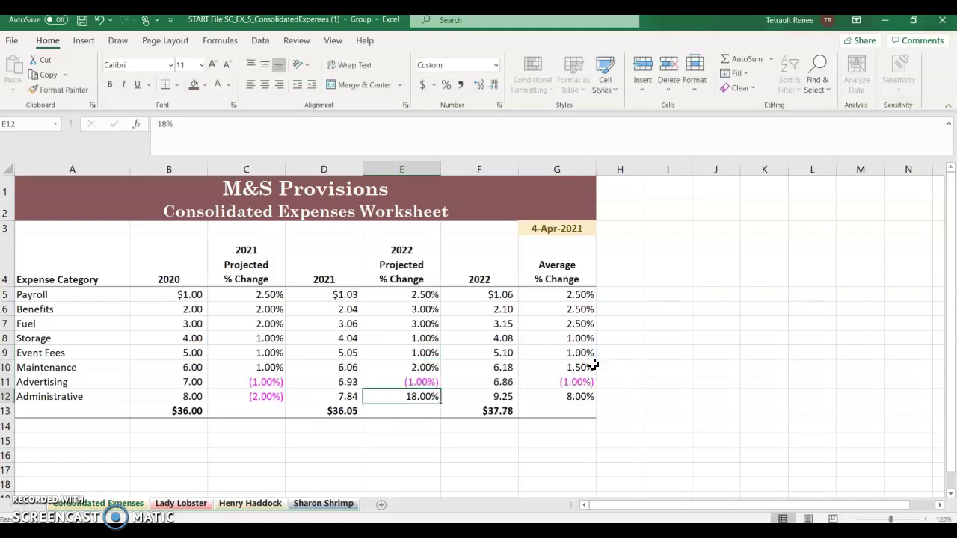
type("-")
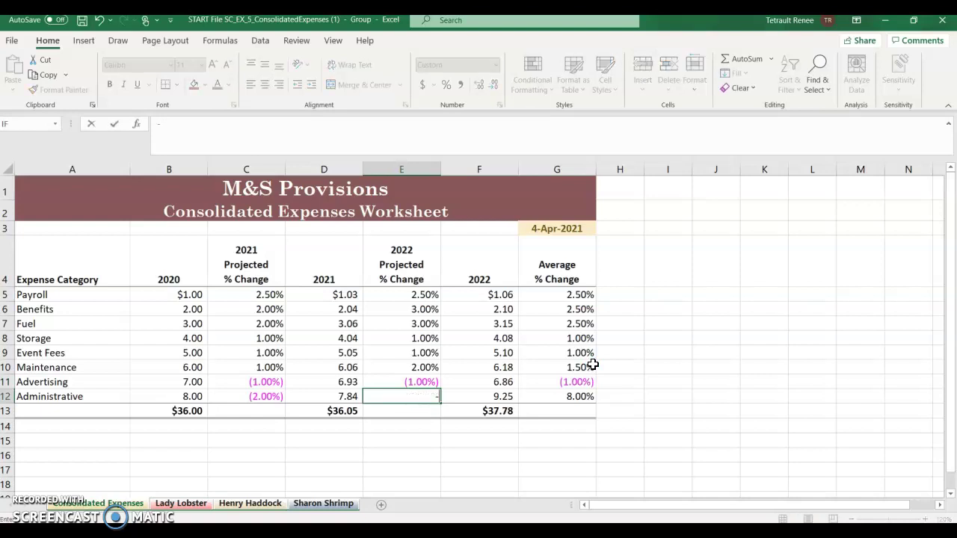
type("2.25")
key("Return")
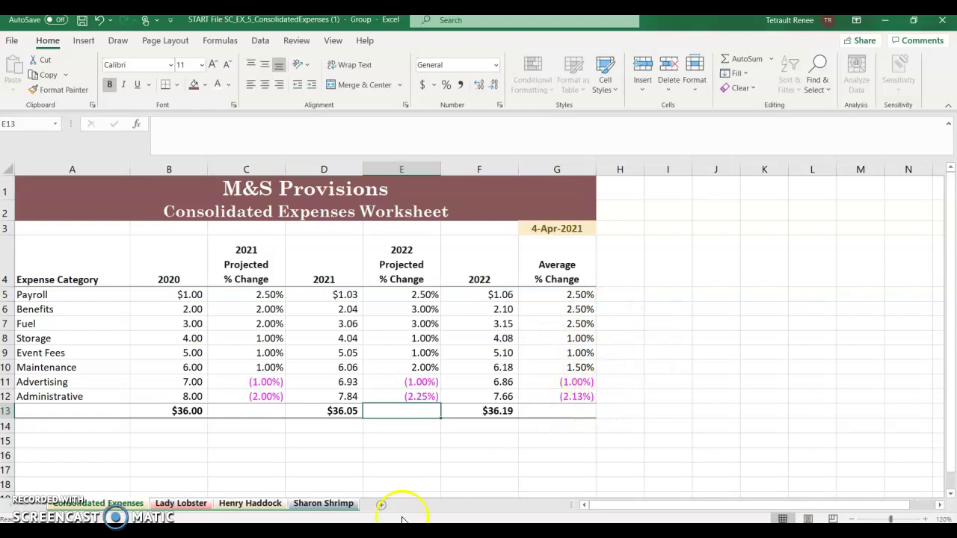
Ungroup the sheets, check Lady Lobster, Henry Haddock and Sharon Shrimp, then show Consolidated Expenses.
right_click(247, 506)
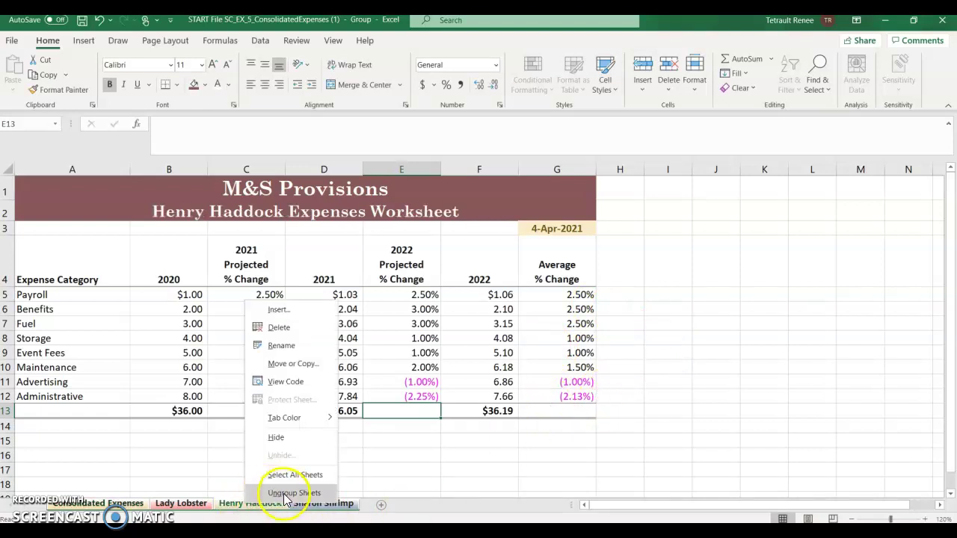
left_click(281, 494)
left_click(193, 505)
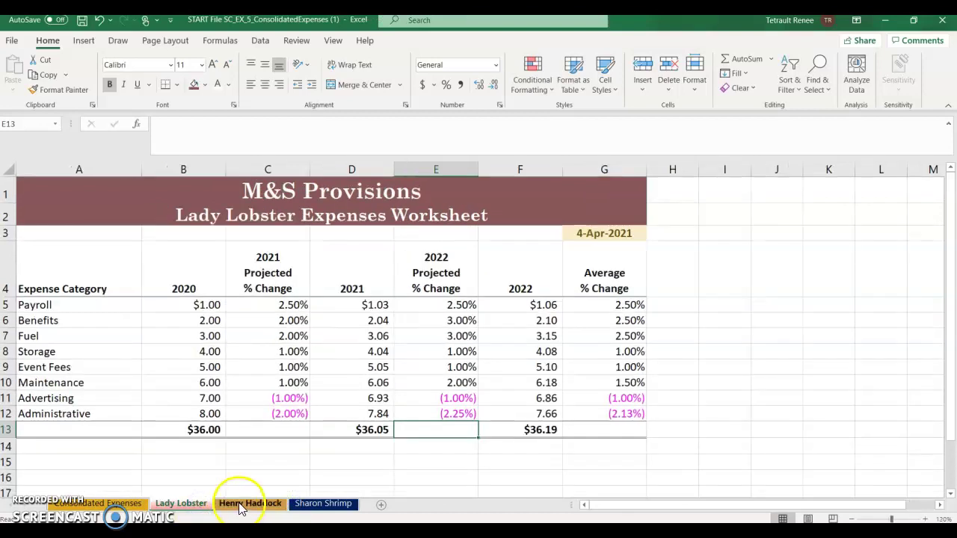
left_click(243, 504)
left_click(311, 505)
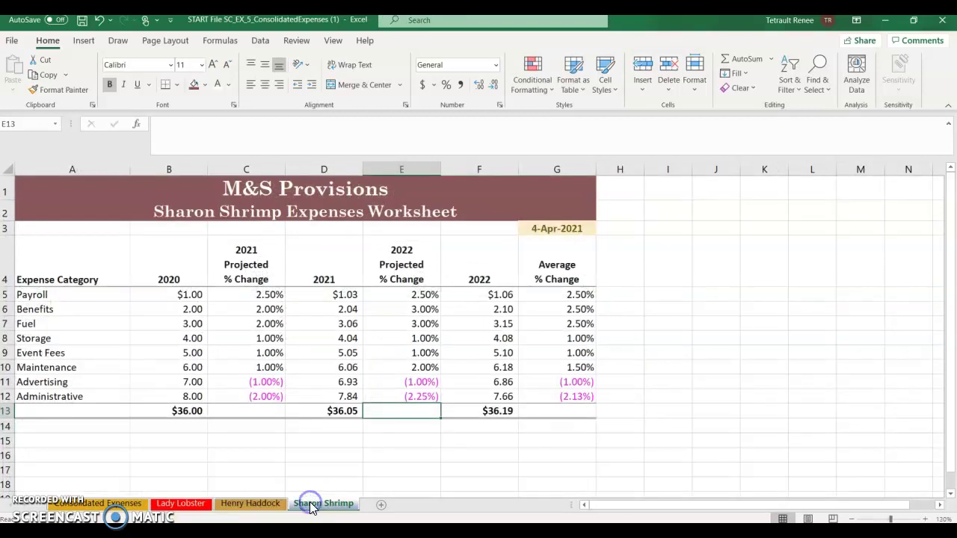
left_click(225, 504)
left_click(187, 505)
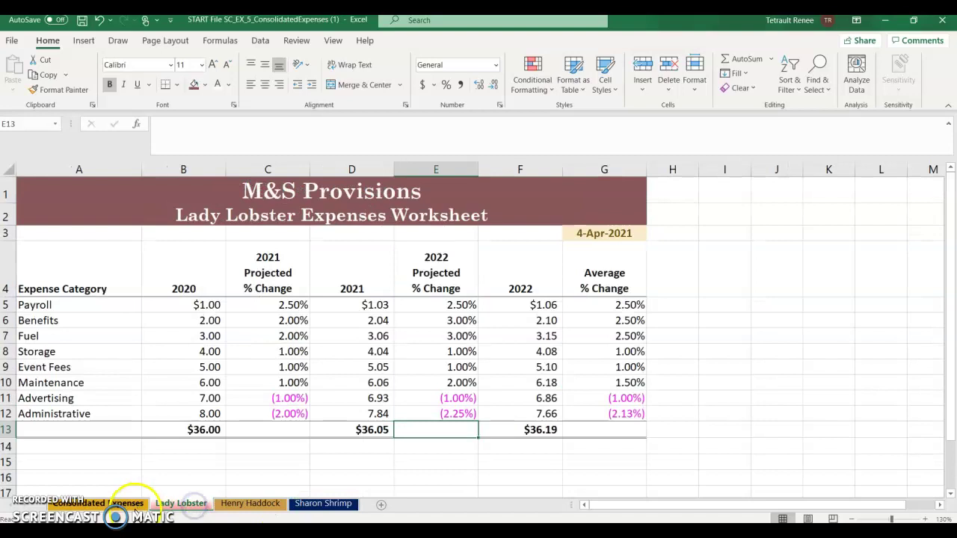
left_click(139, 506)
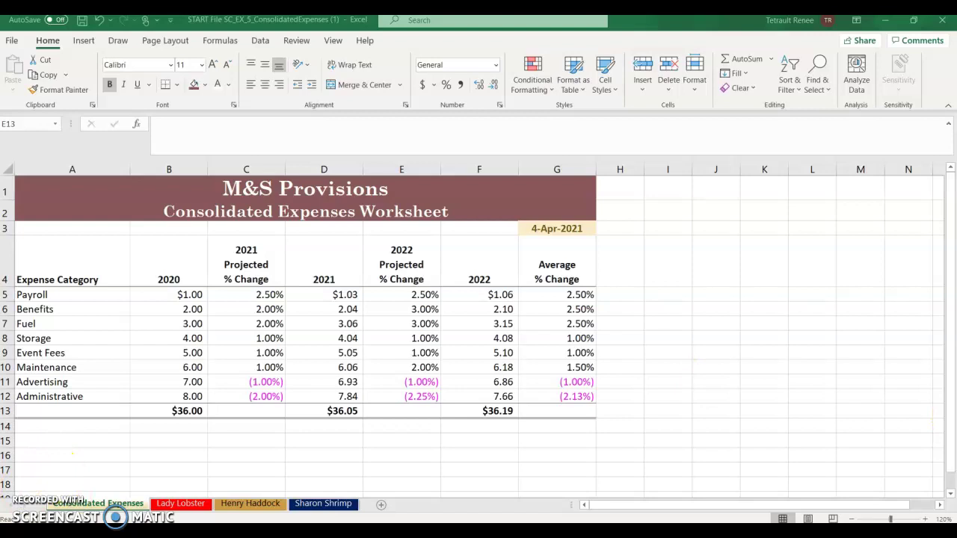
Fill the Lady Lobster title band A1:G2 with red.
left_click(179, 505)
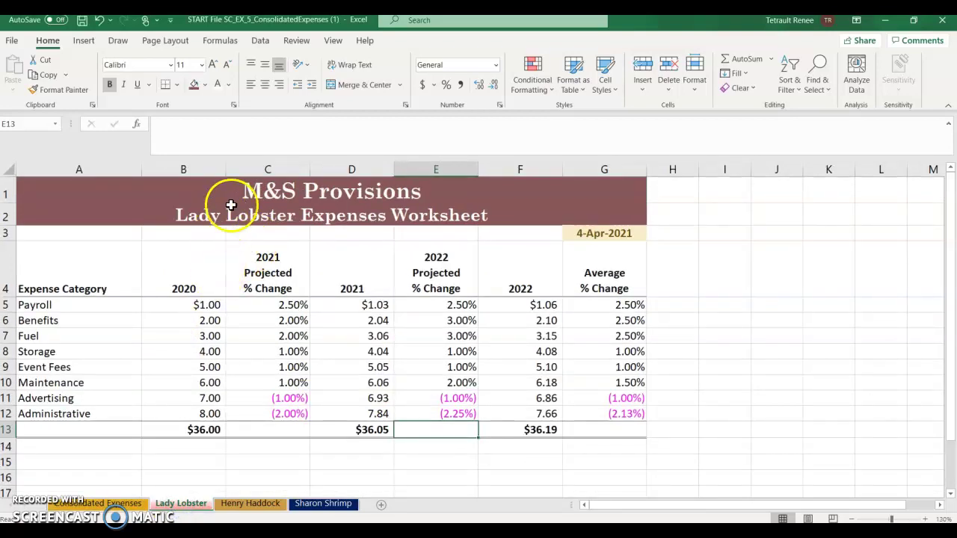
left_click_drag(235, 193, 262, 210)
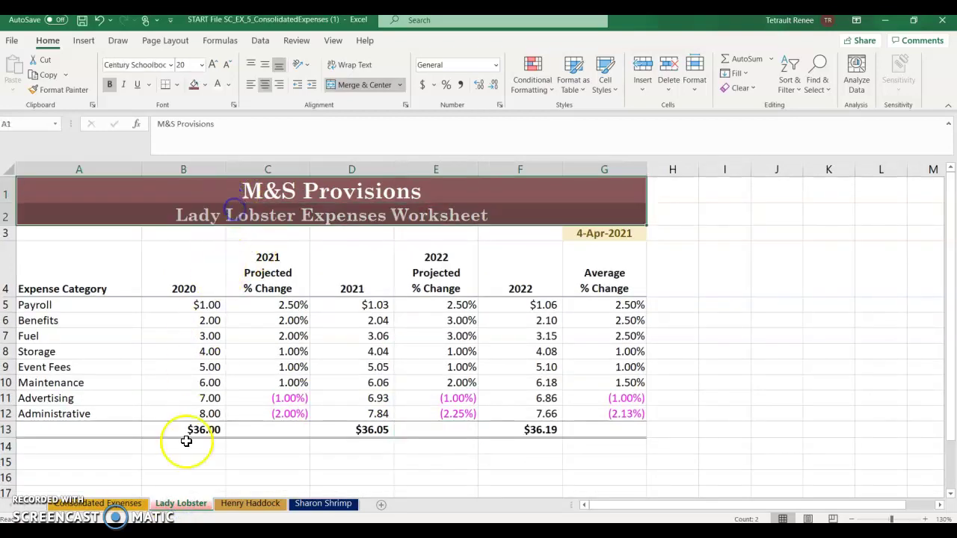
left_click(204, 85)
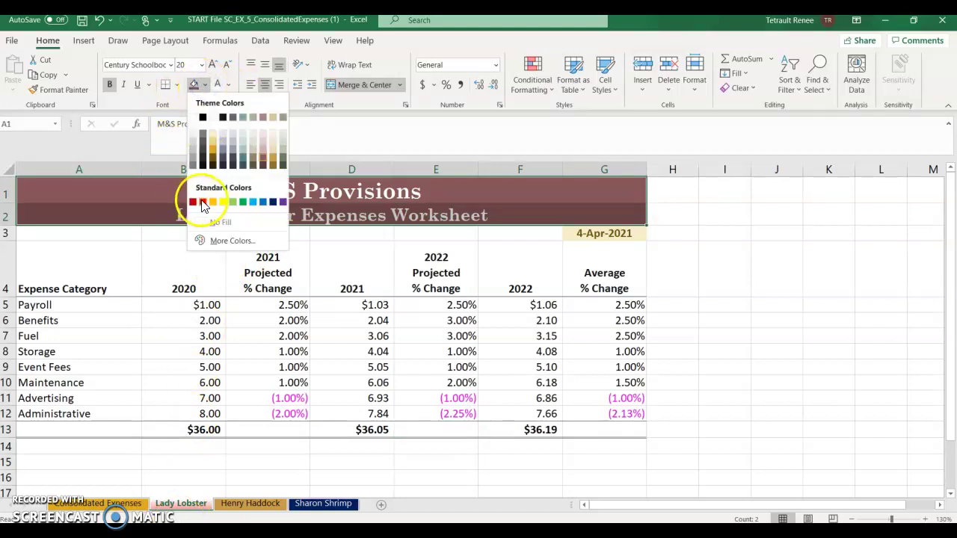
left_click(202, 200)
left_click(181, 247)
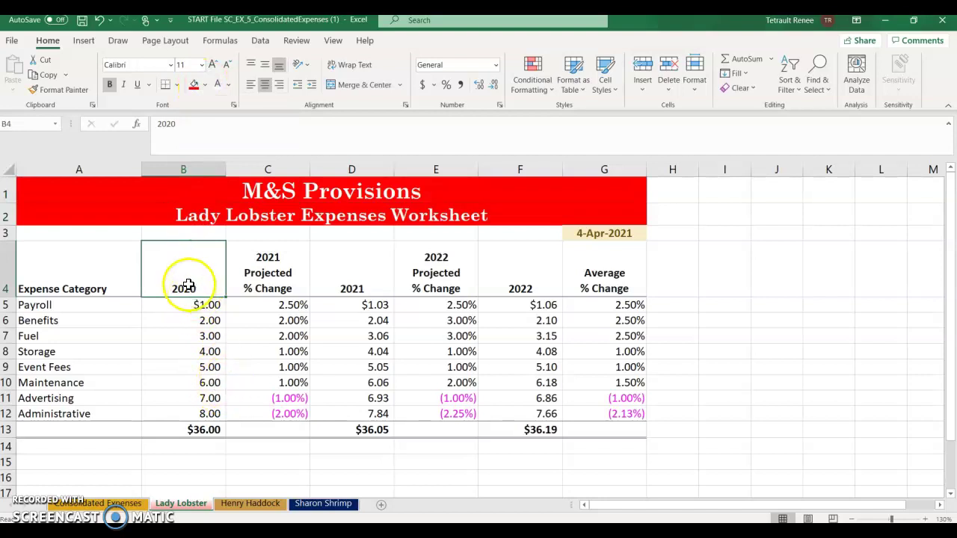
Enter Lady Lobster's 2020 expenses from B5 down, totalling $145,449.43.
left_click(198, 306)
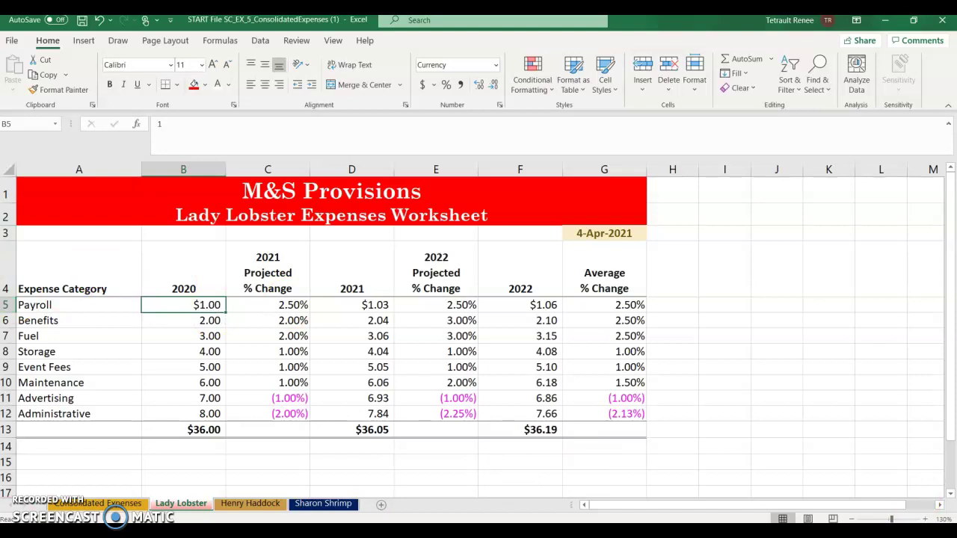
type("79207")
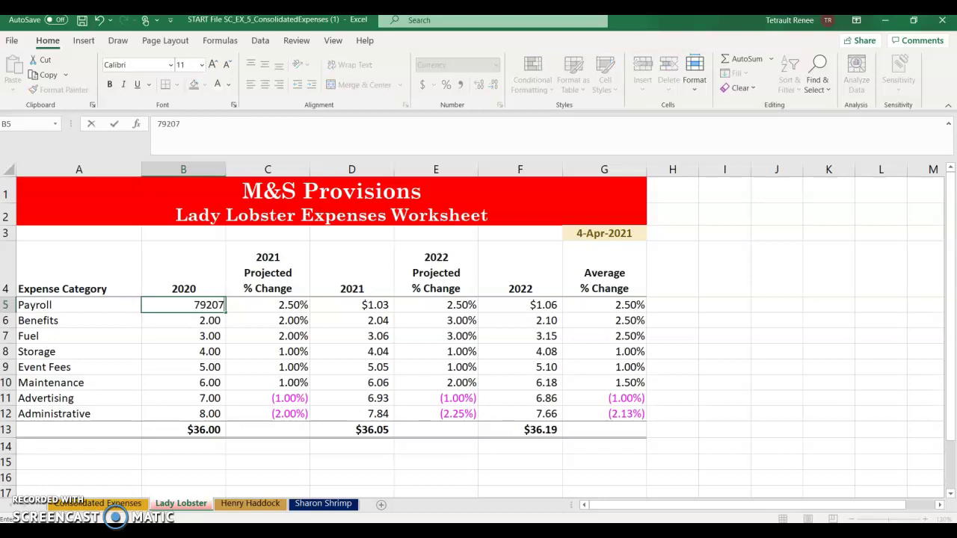
key("Return")
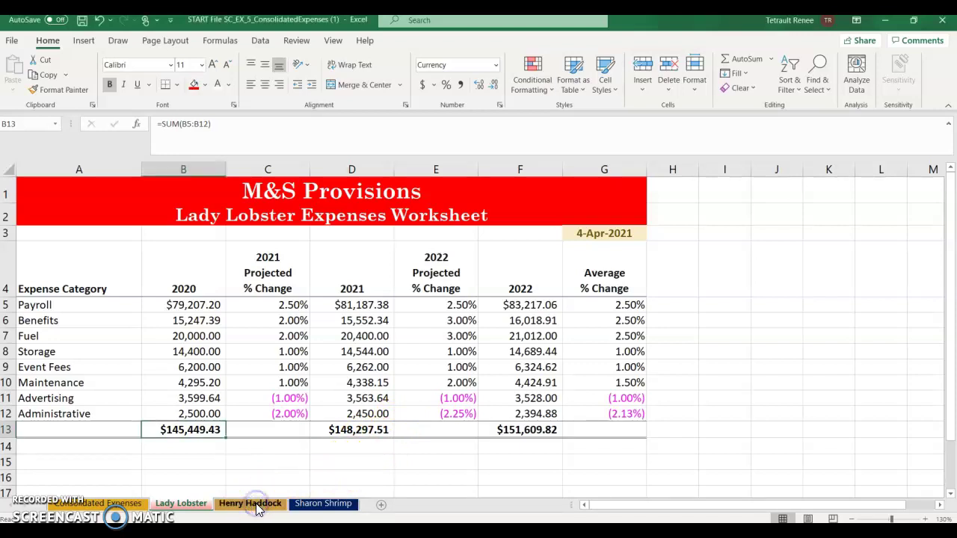
Fill Henry Haddock's A1:G2 title band with gold and select B5 for the 2020 values.
left_click(254, 504)
left_click_drag(252, 184, 248, 204)
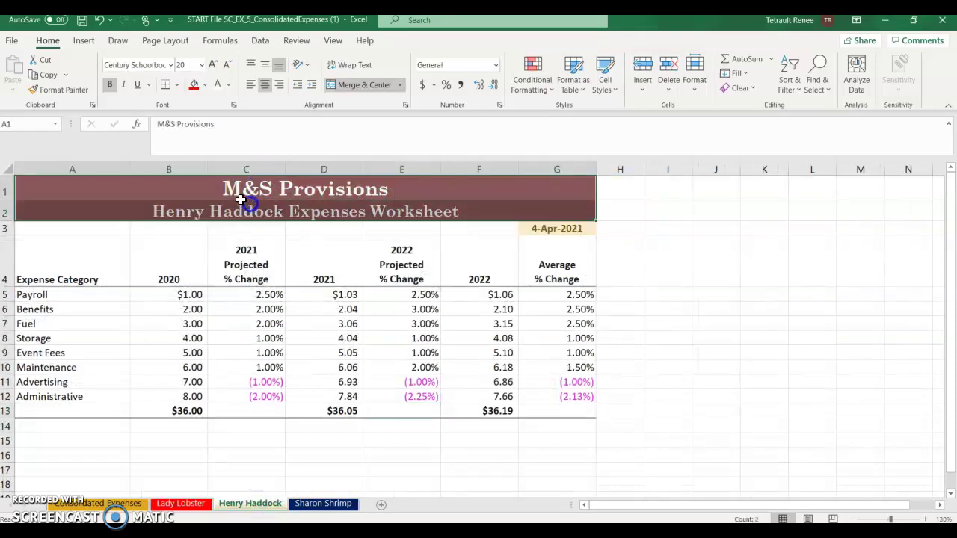
left_click(205, 85)
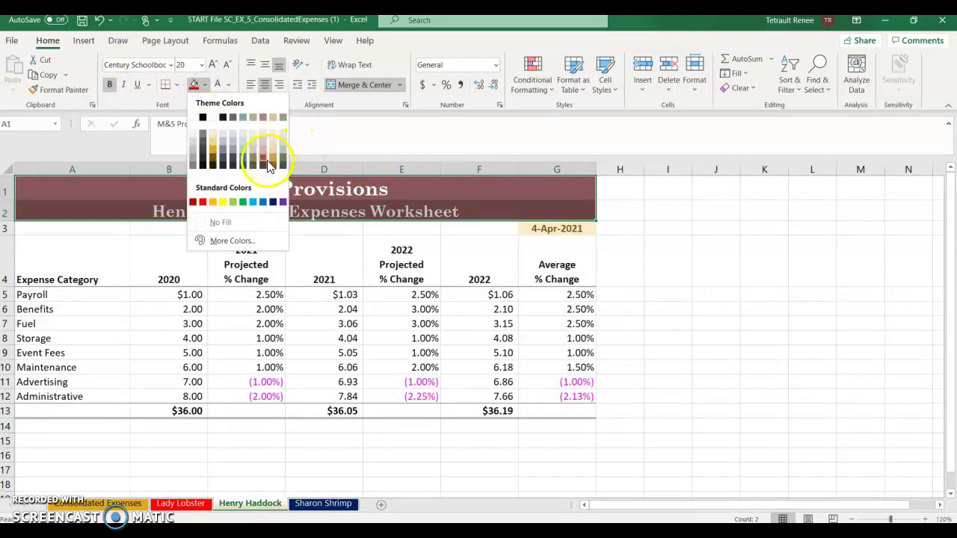
left_click(262, 157)
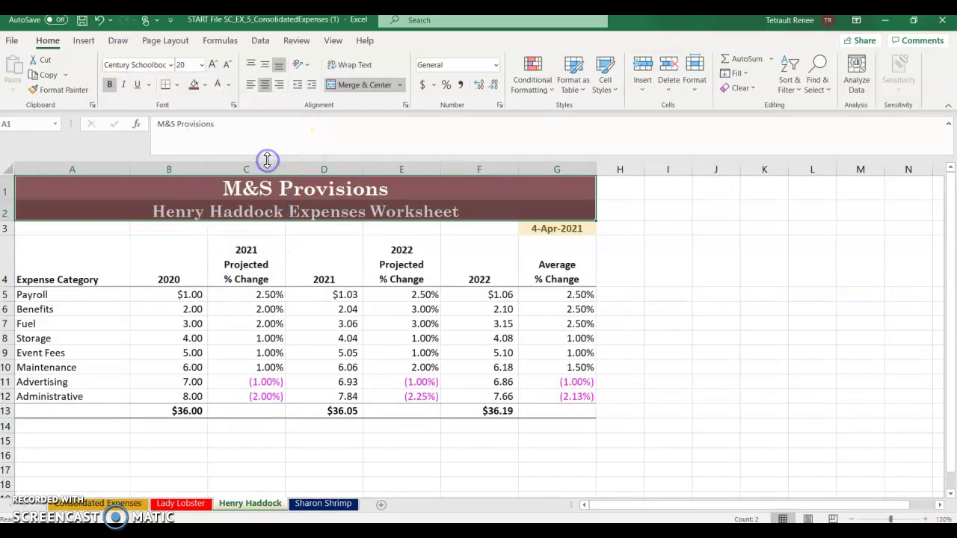
left_click(206, 85)
left_click(272, 159)
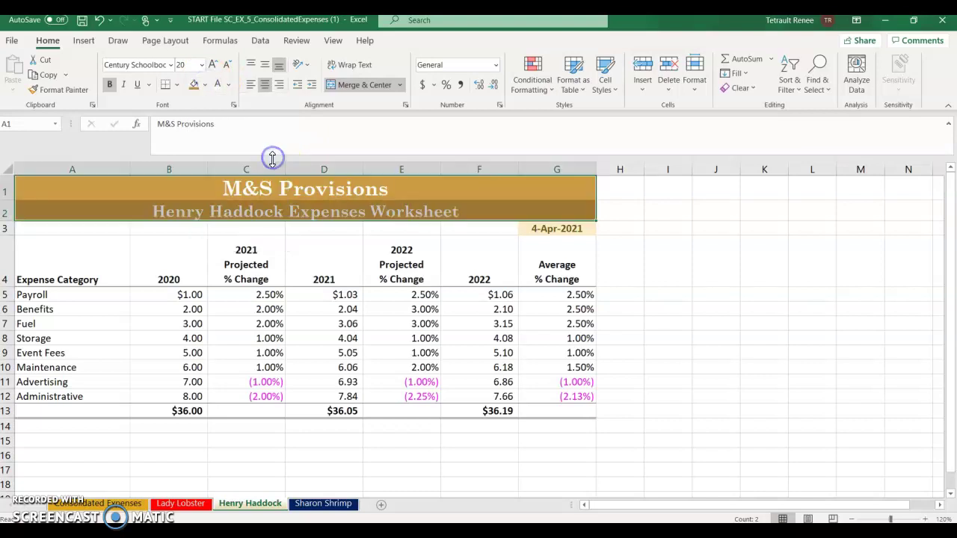
left_click(187, 296)
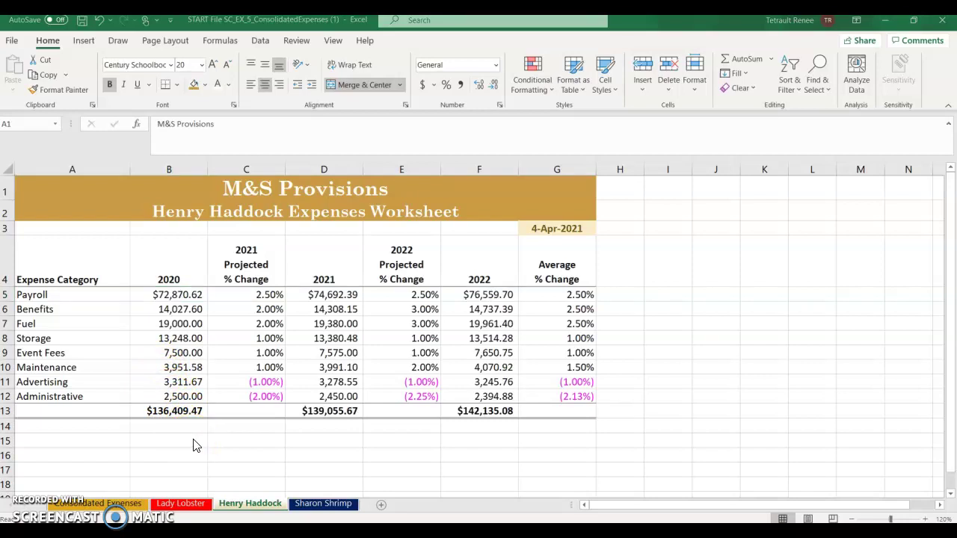
Fill Sharon Shrimp's A1:G2 title band dark blue and enter its 2020 expenses from B5.
left_click(325, 504)
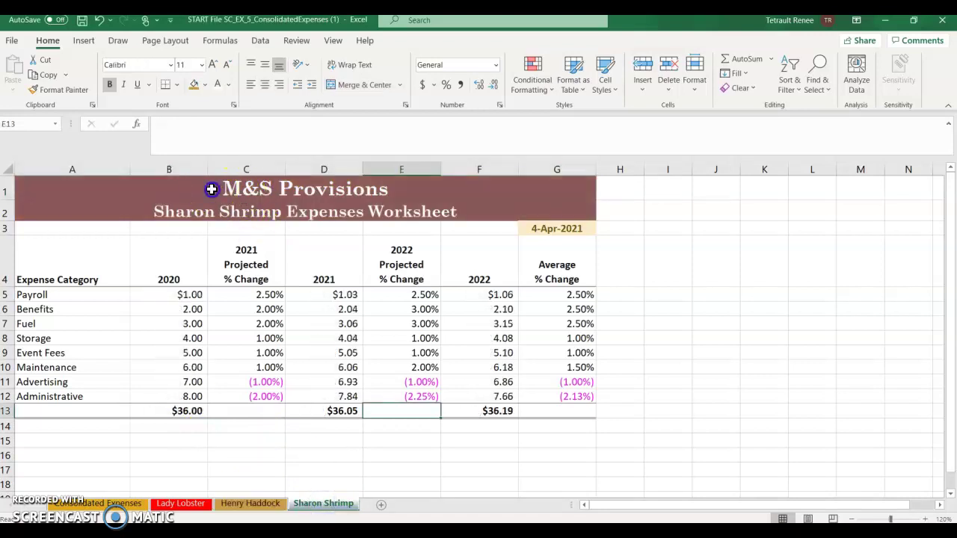
left_click_drag(203, 186, 202, 212)
left_click(204, 87)
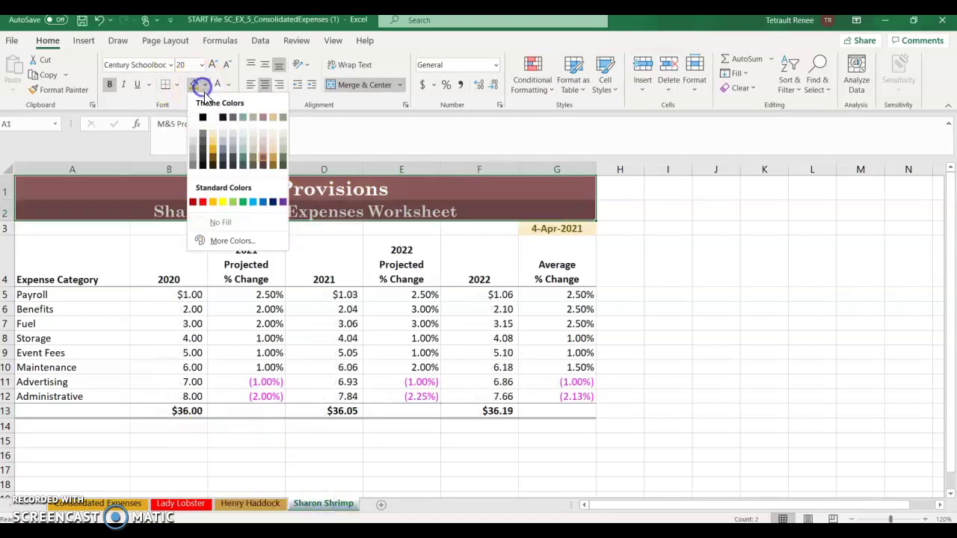
left_click(269, 199)
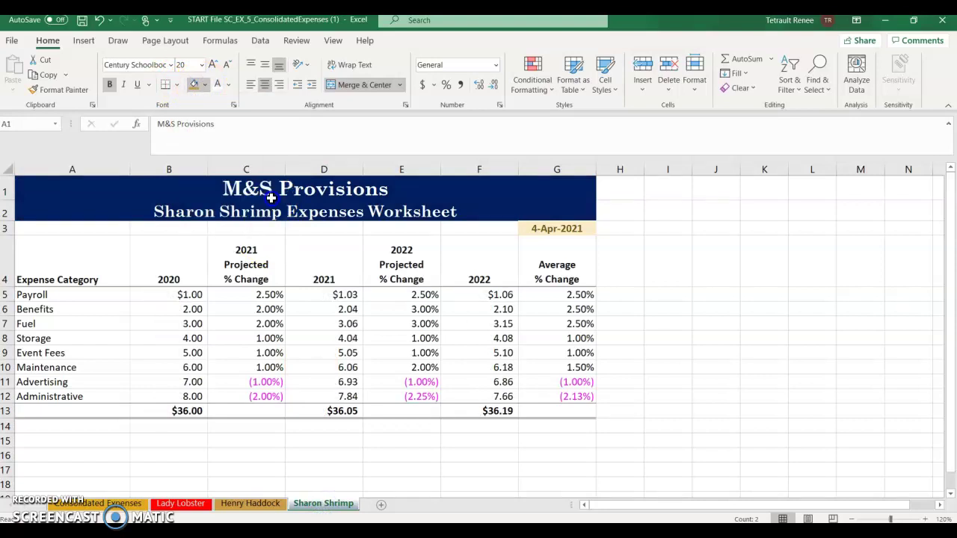
left_click(169, 296)
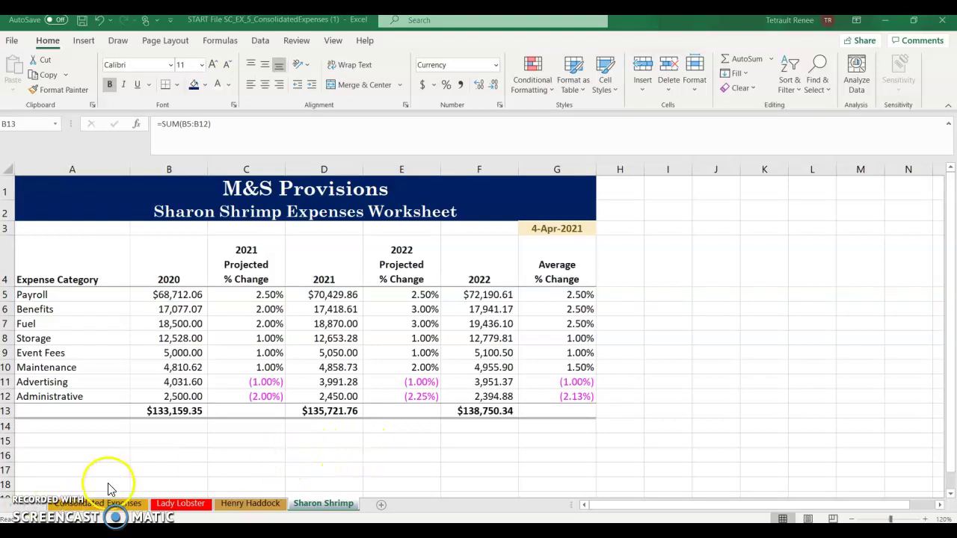
left_click(113, 510)
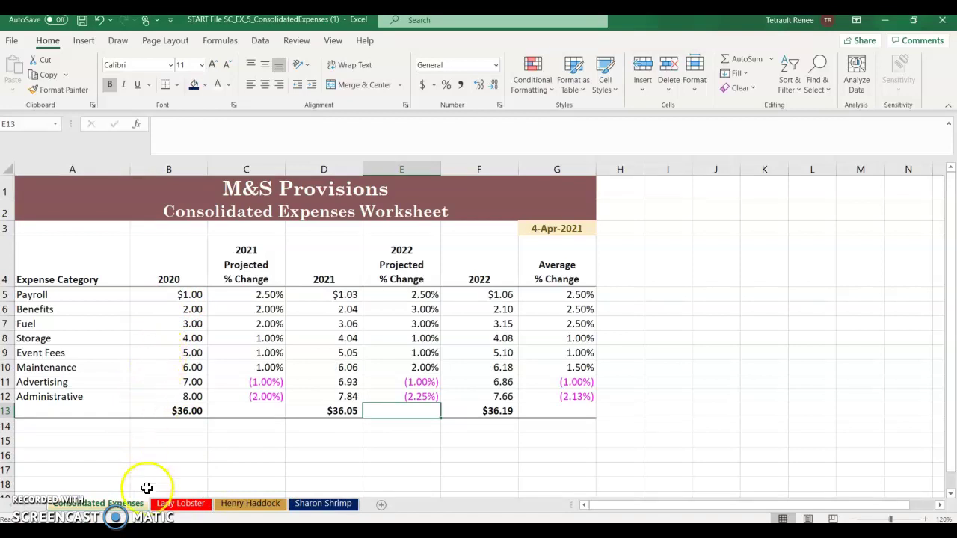
left_click(183, 508)
left_click(246, 505)
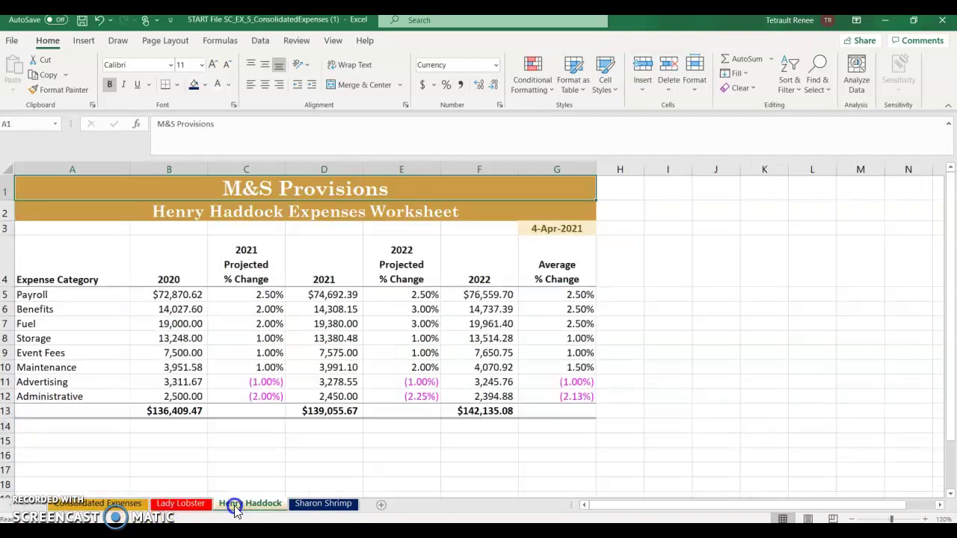
left_click(312, 505)
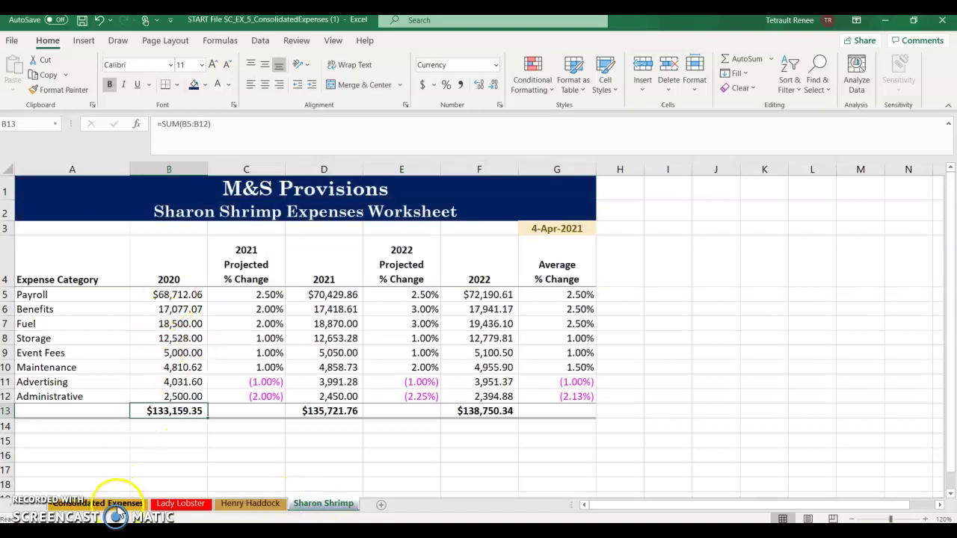
left_click(94, 504)
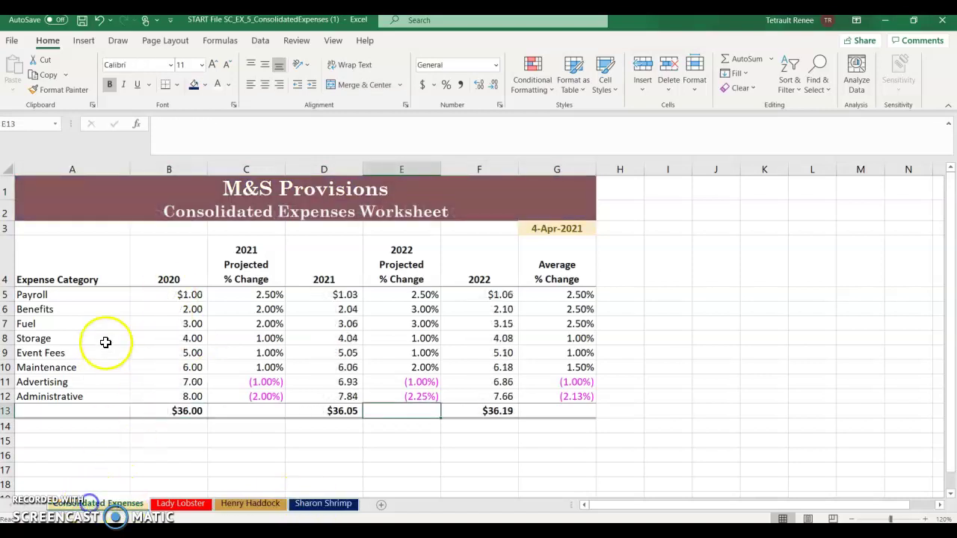
left_click(162, 296)
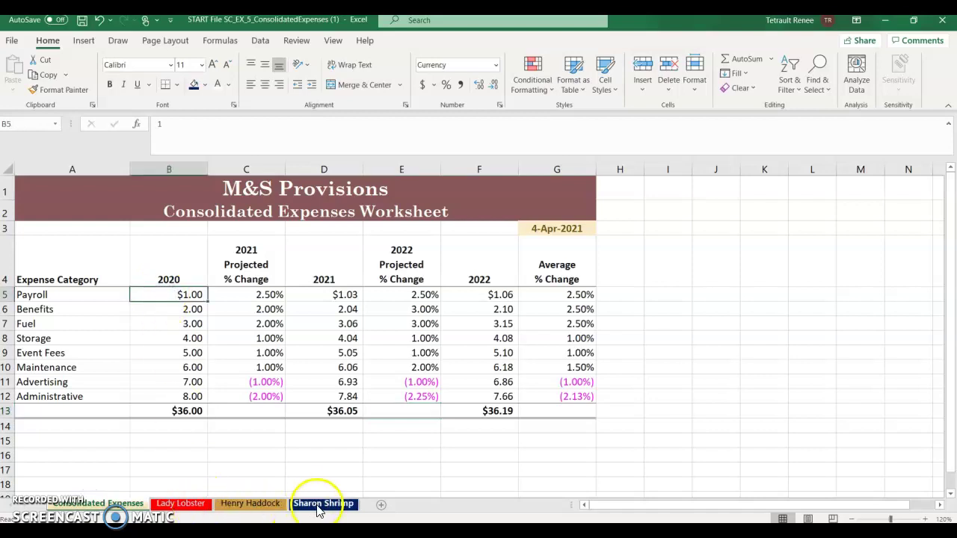
left_click(166, 295)
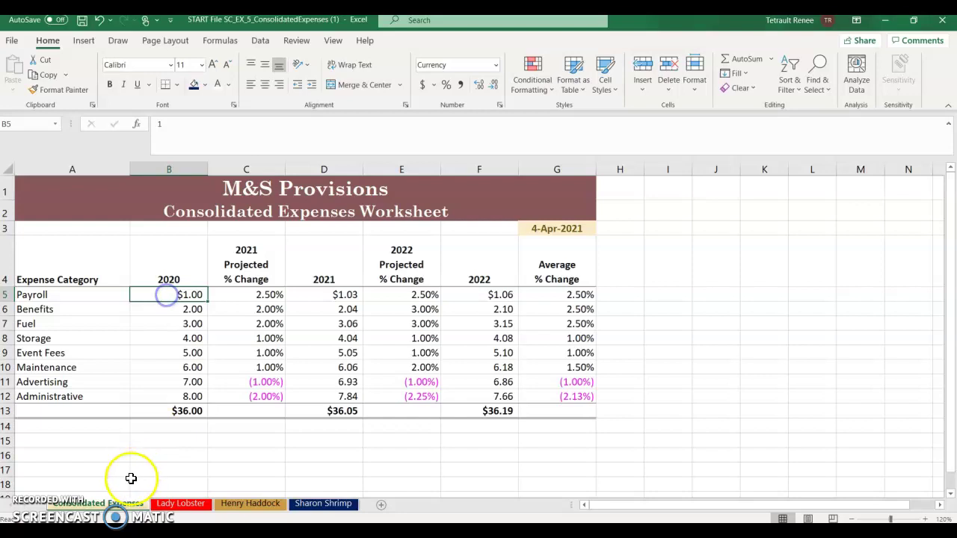
Enter =SUM('Lady Lobster:Sharon Shrimp'!B5) in the Consolidated Expenses B5 cell.
left_click(742, 60)
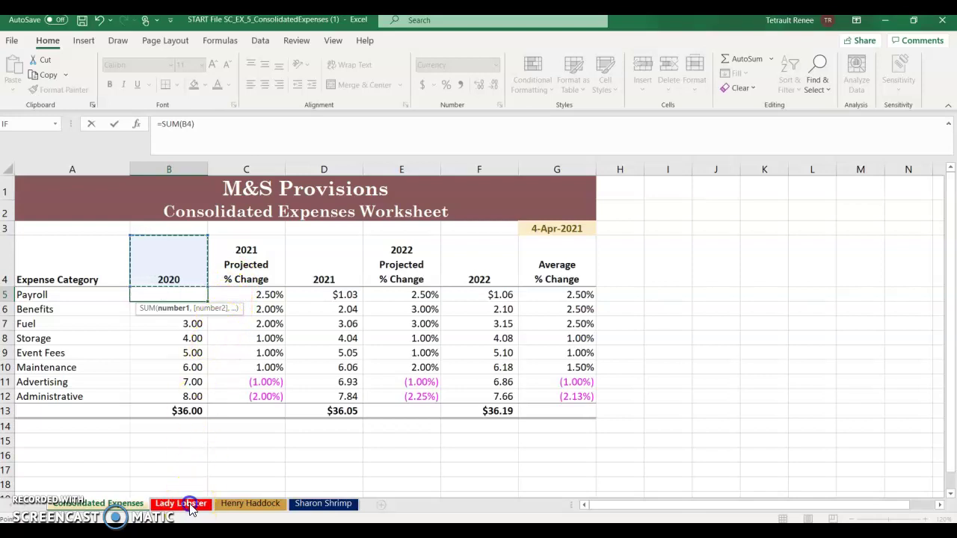
left_click(187, 505)
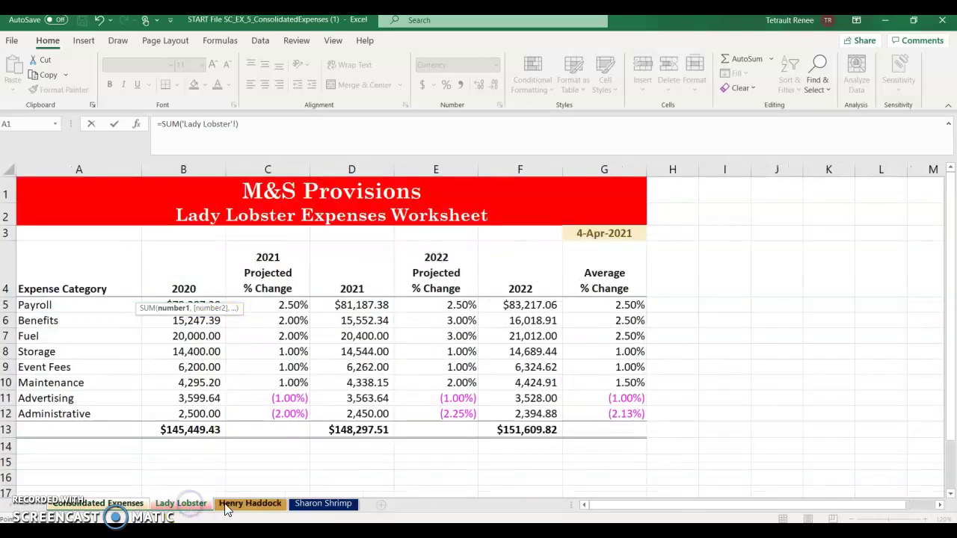
left_click(334, 506, "shift")
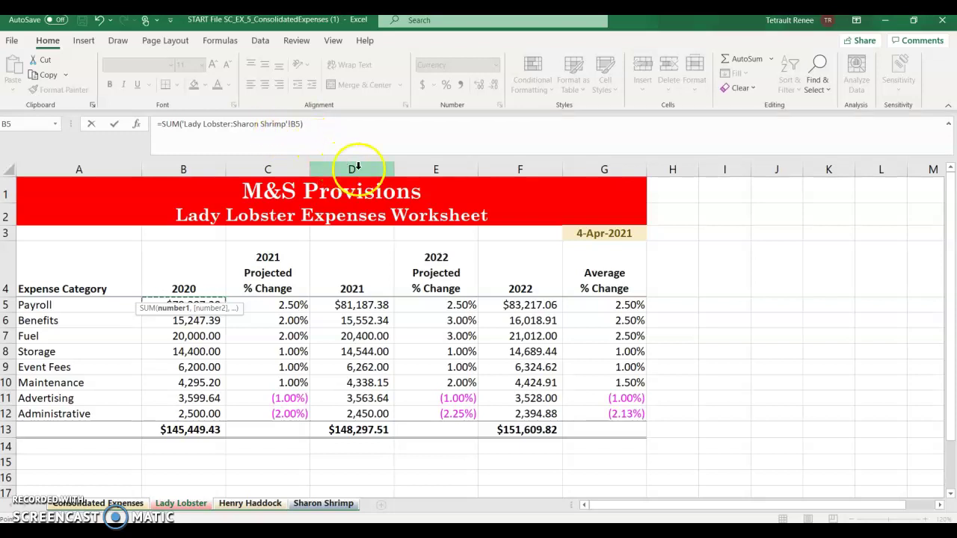
key("Return")
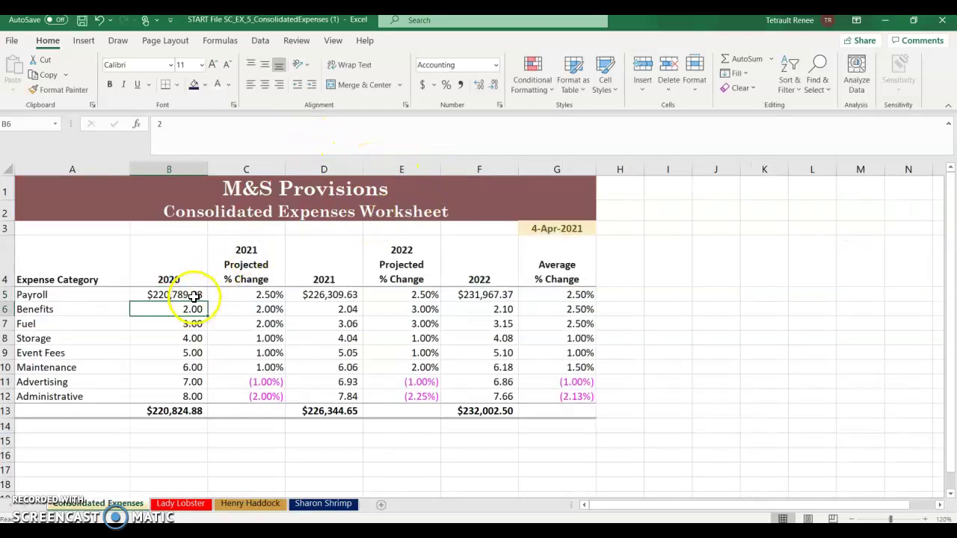
Fill the cross-sheet sum down through B12, giving a $415,018.25 total.
left_click(194, 295)
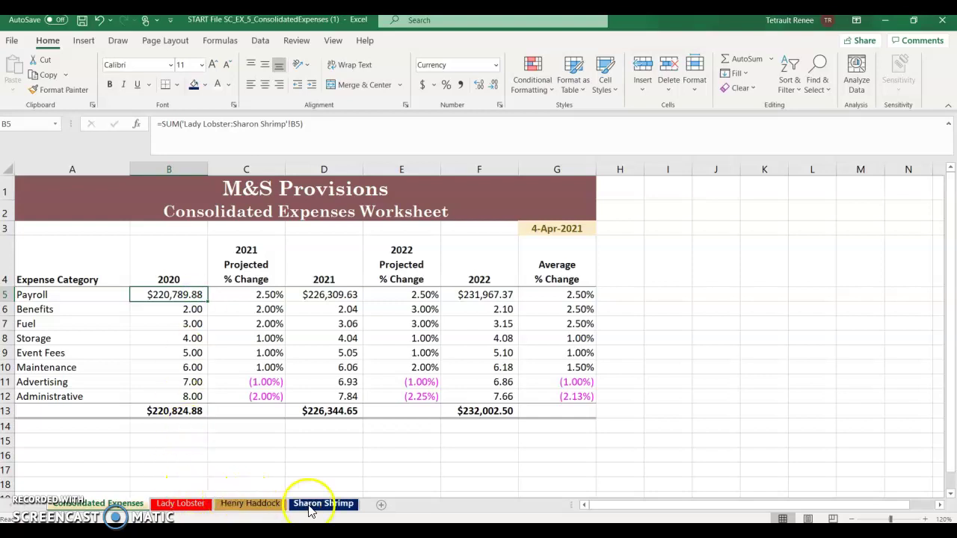
left_click_drag(206, 300, 202, 402)
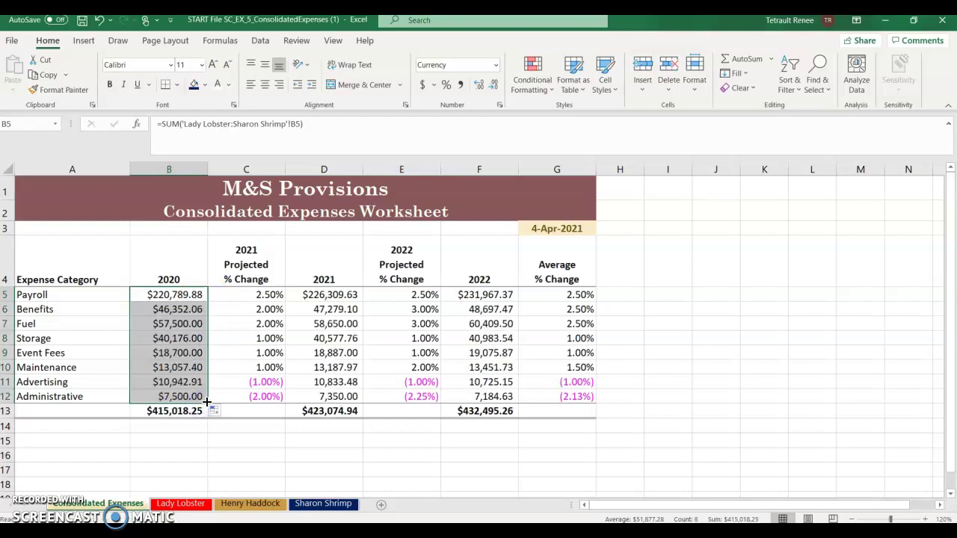
left_click(90, 450)
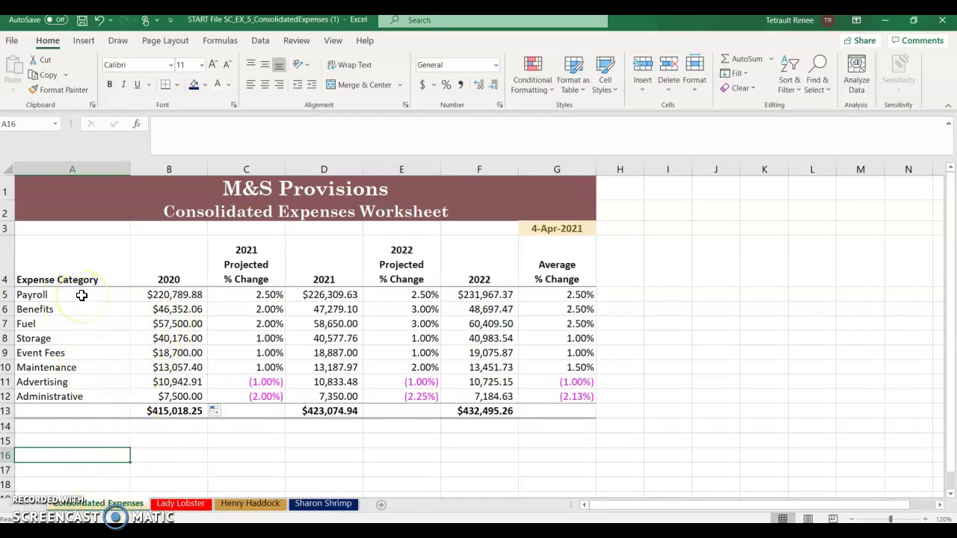
Insert a 3-D pie chart of the categories and 2020 amounts in A5:B12.
left_click_drag(81, 295, 150, 397)
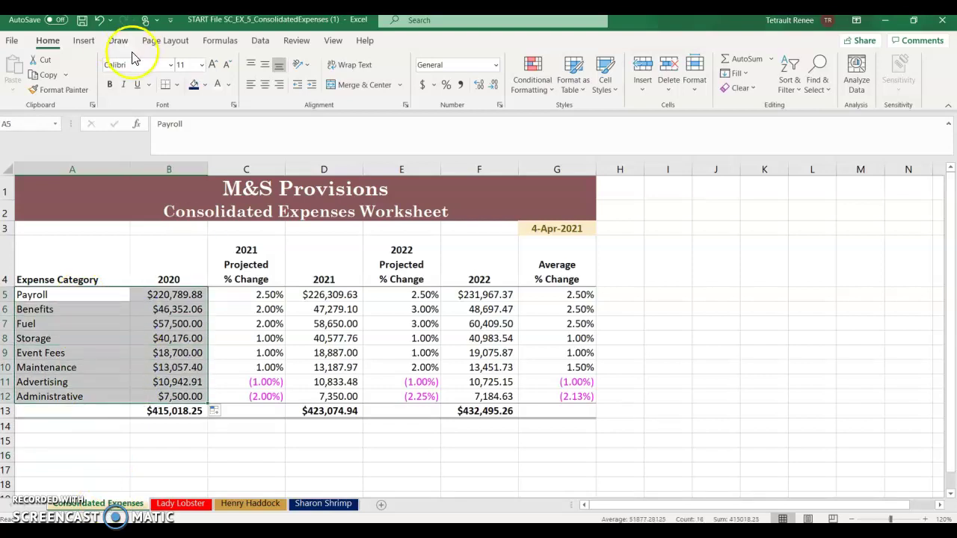
left_click(85, 40)
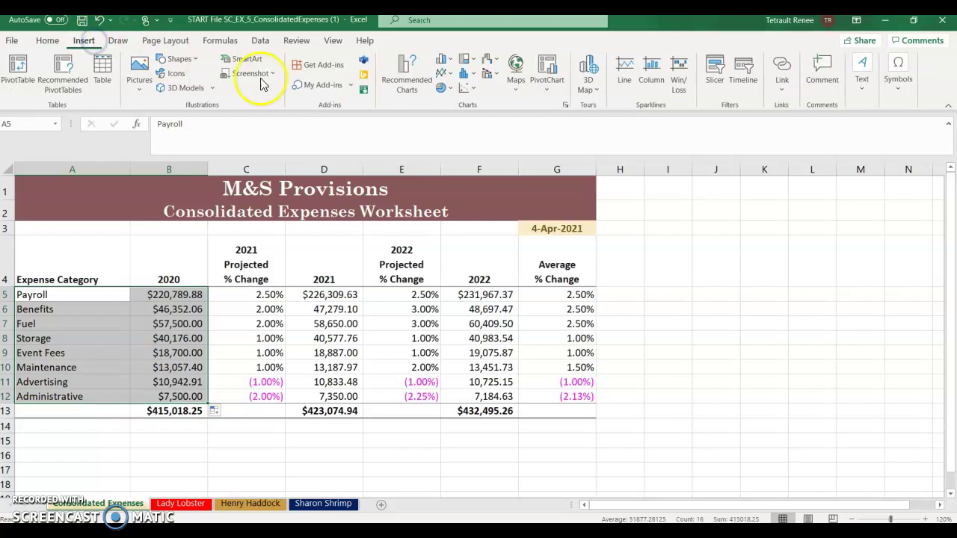
left_click(451, 93)
left_click(451, 191)
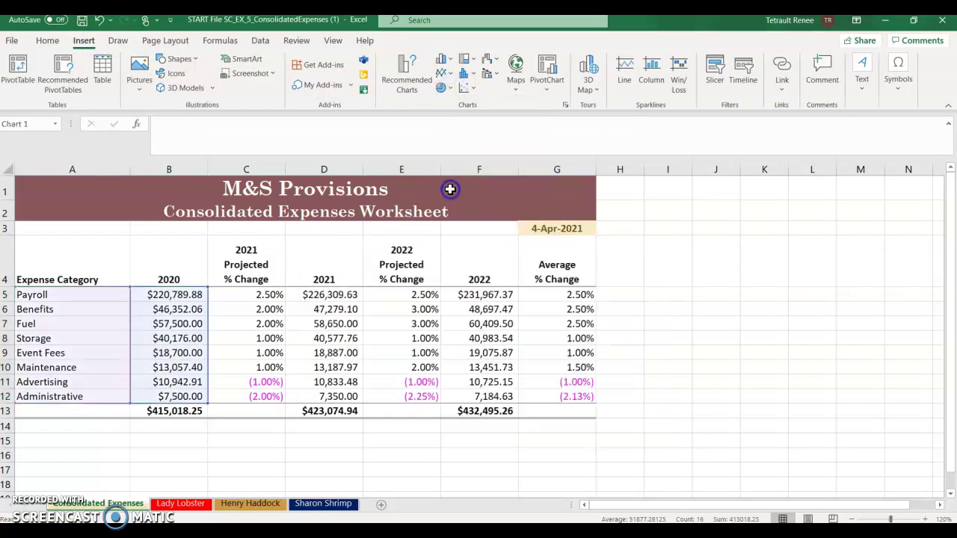
Move the pie chart below the table at row 14 and enlarge it.
scroll(744, 329, "down", 2)
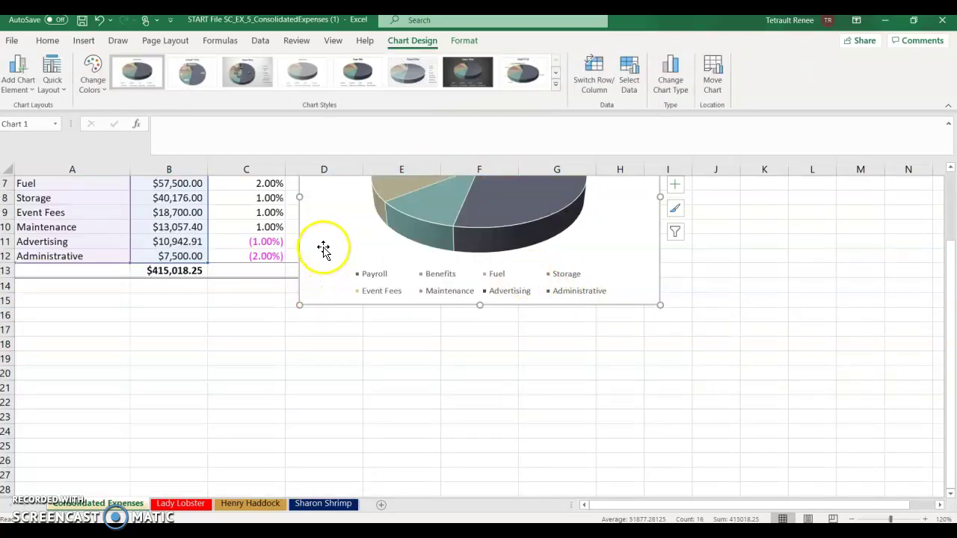
left_click_drag(322, 248, 60, 371)
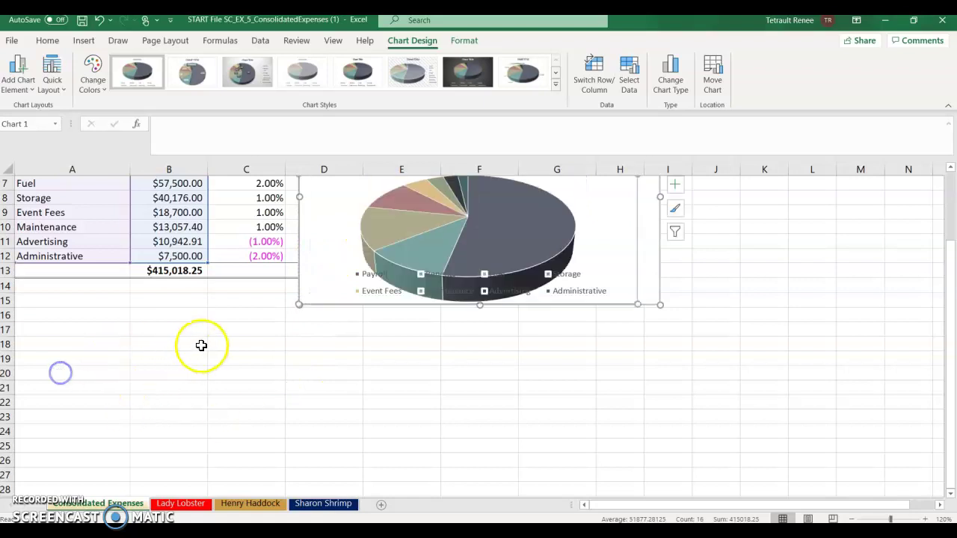
left_click(99, 21)
scroll(250, 252, "up", 2)
left_click_drag(320, 242, 38, 439)
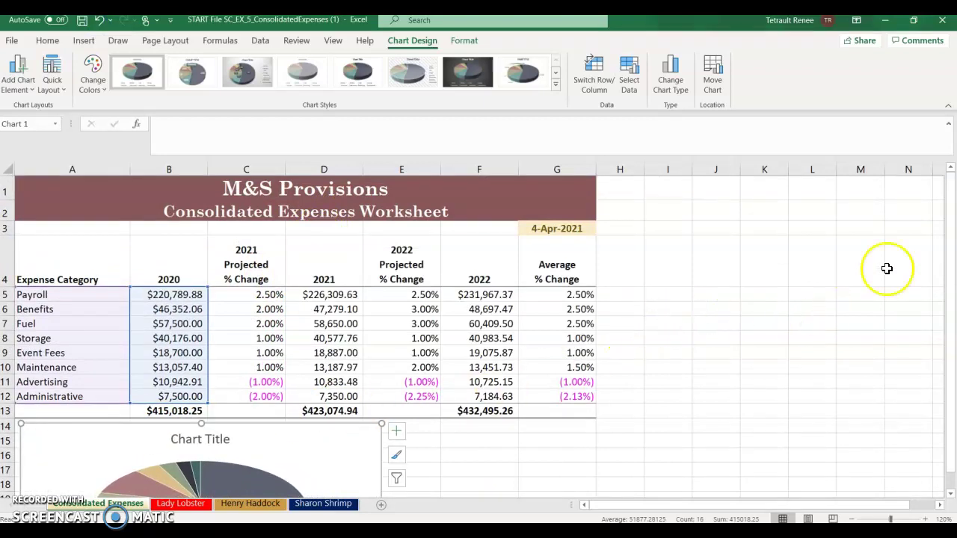
scroll(630, 418, "down", 1)
scroll(629, 419, "down", 5)
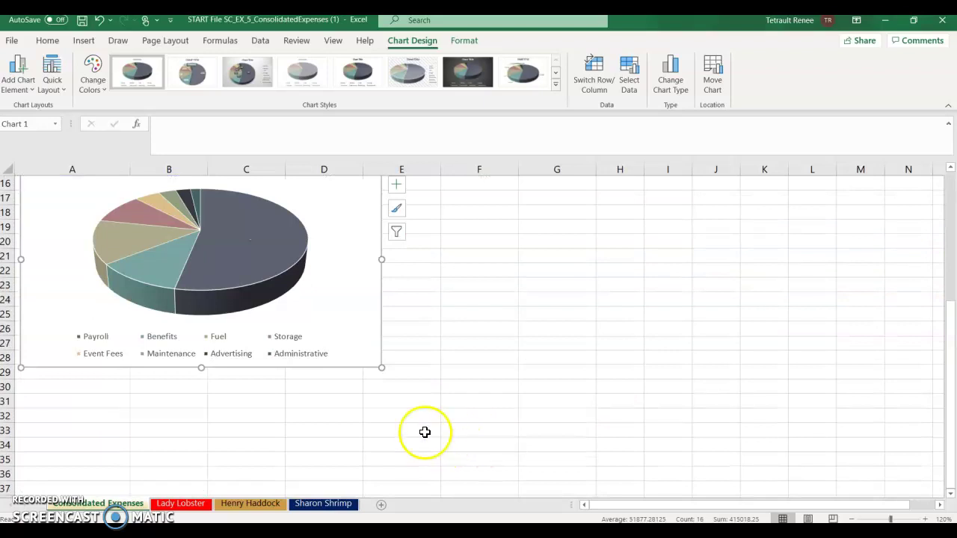
left_click_drag(380, 368, 513, 421)
scroll(592, 410, "up", 2)
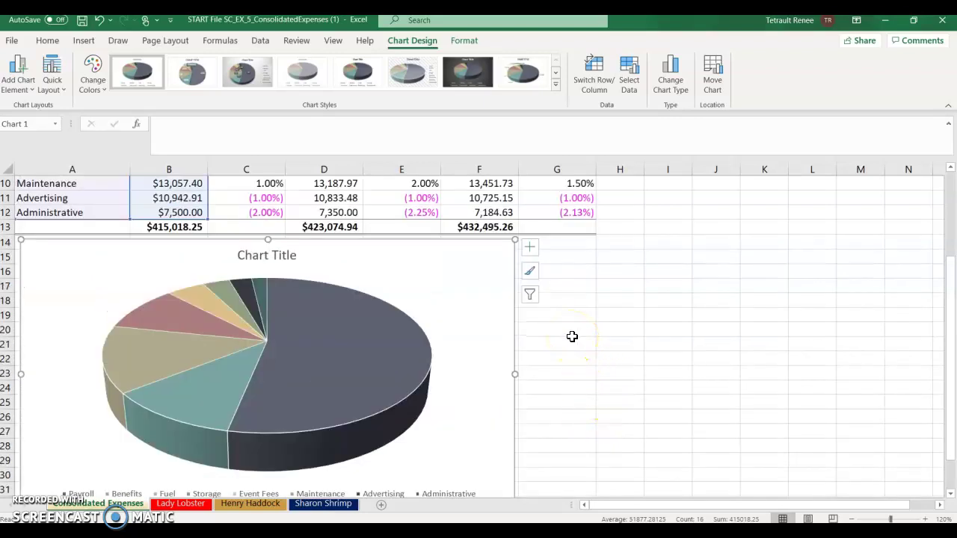
Apply chart Style 9 with percentage labels on each slice and select the pie series.
left_click(555, 88)
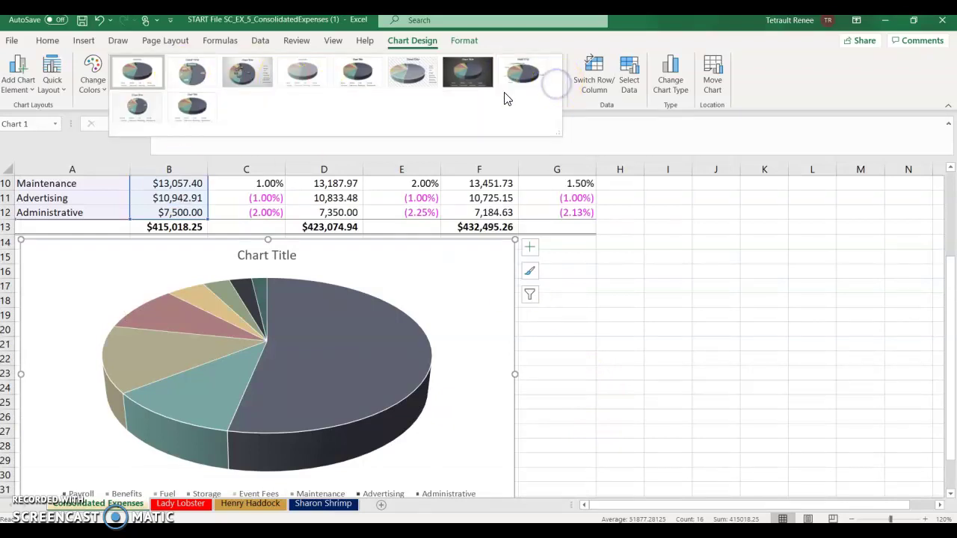
left_click(147, 116)
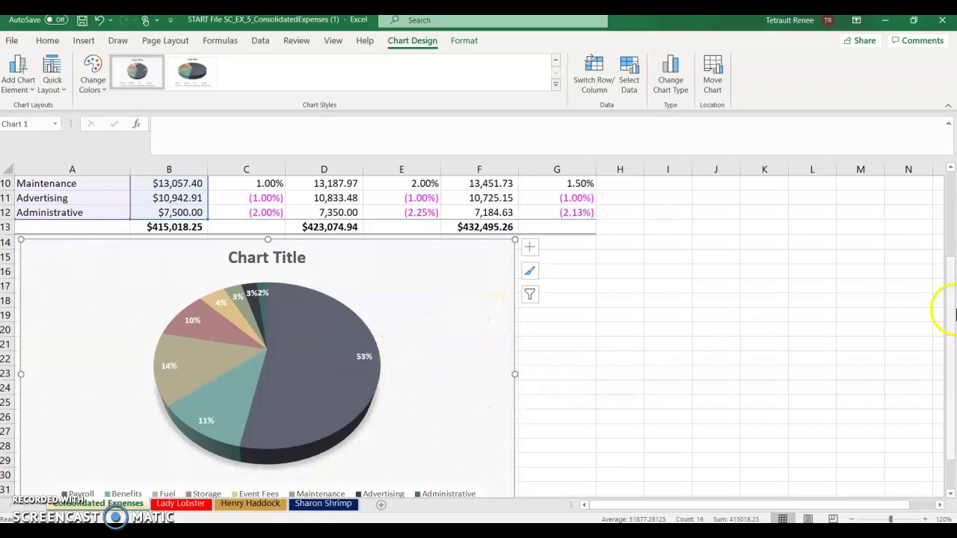
left_click_drag(952, 340, 948, 356)
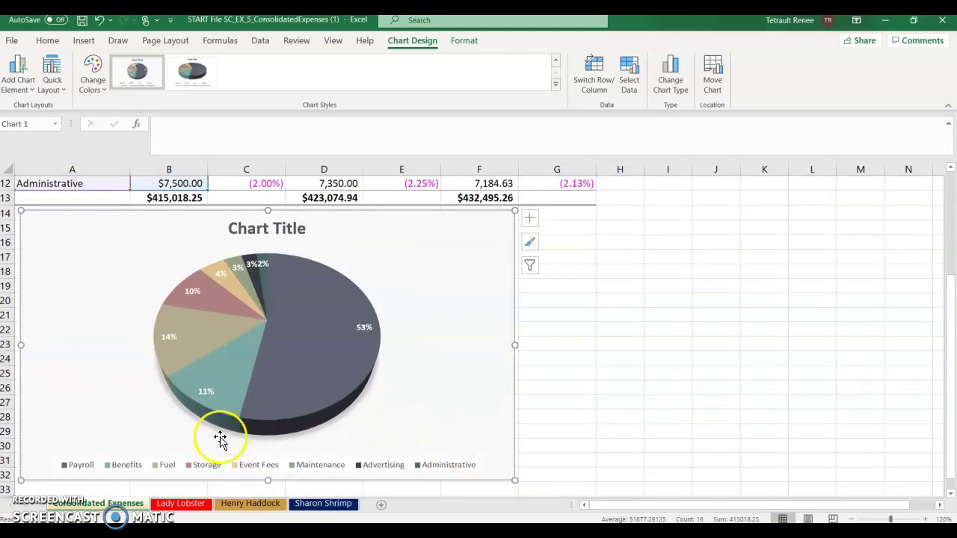
mouse_move(204, 338)
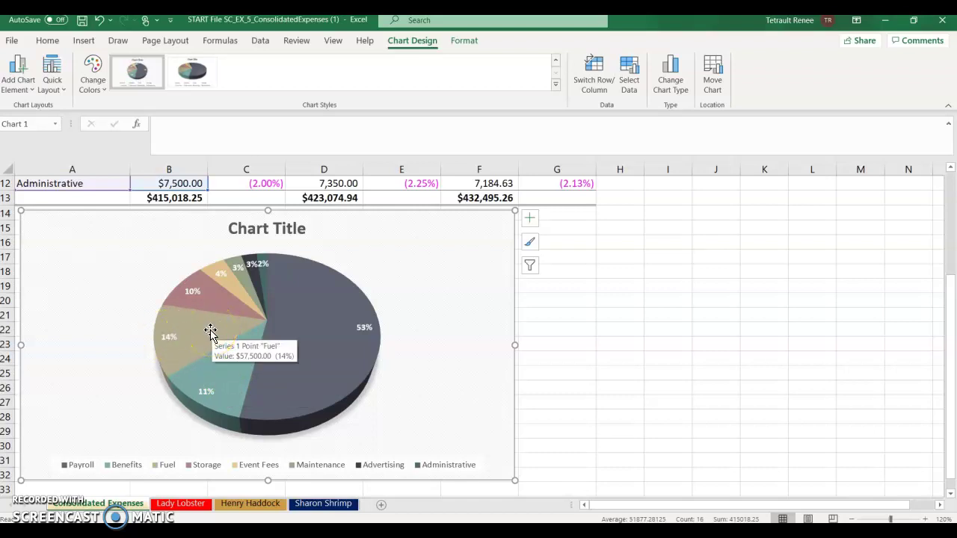
left_click(211, 331)
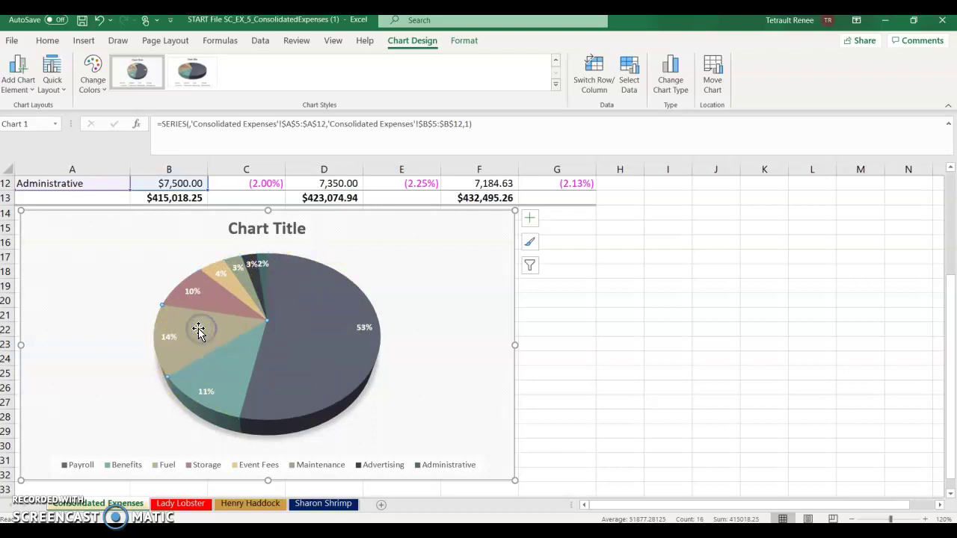
Pull the 14% Fuel slice out of the pie with a 15% point explosion.
right_click(202, 330)
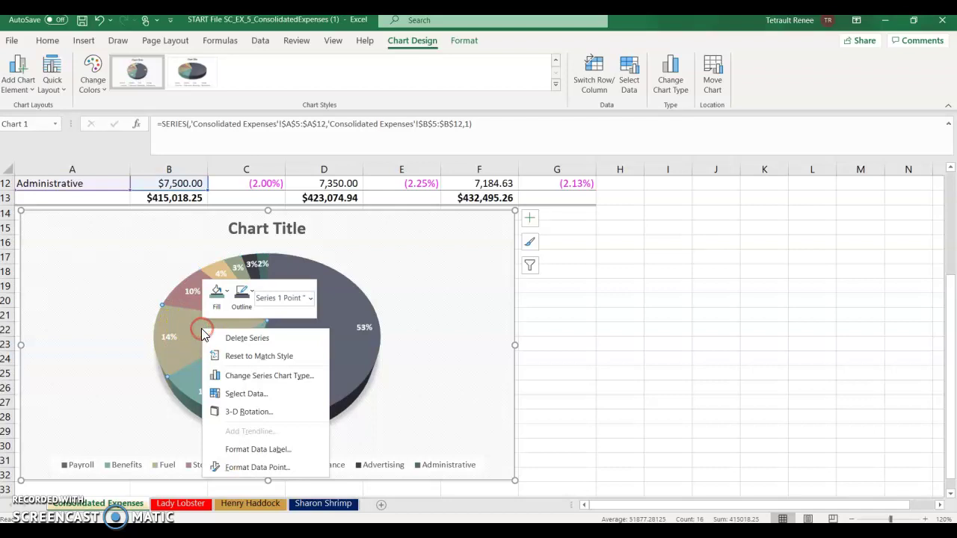
left_click(256, 470)
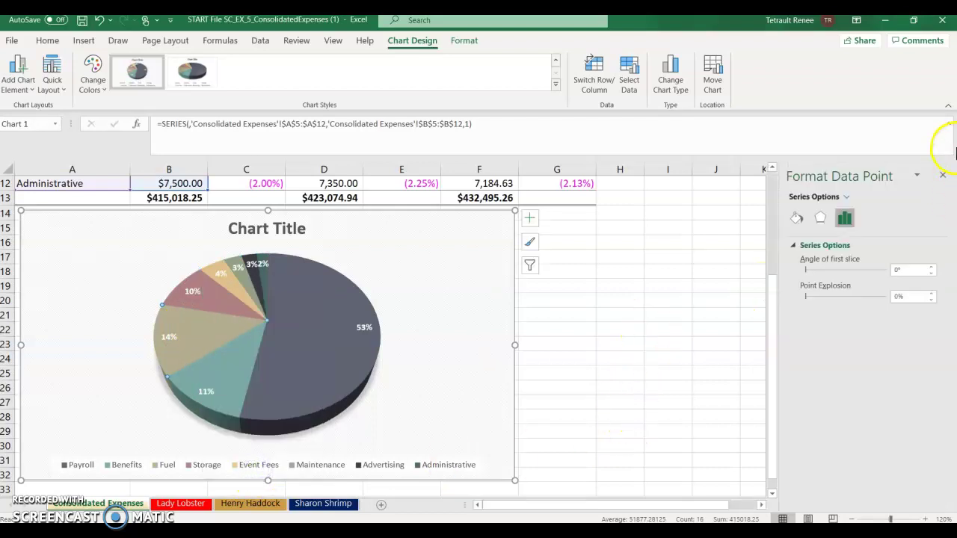
left_click(933, 293)
left_click(933, 293)
left_click(931, 300)
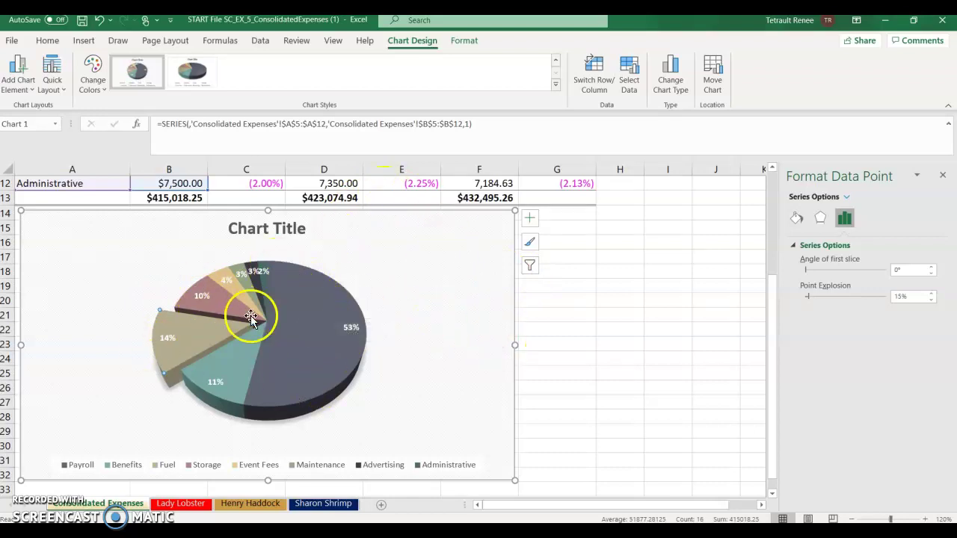
mouse_move(296, 324)
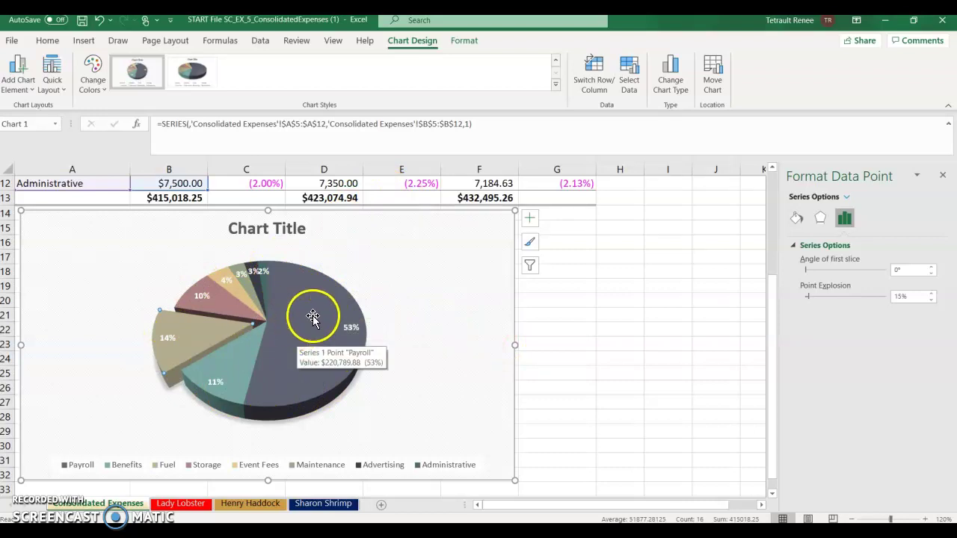
left_click(310, 314)
Set the pie chart's 3-D X Rotation to 250°.
right_click(309, 315)
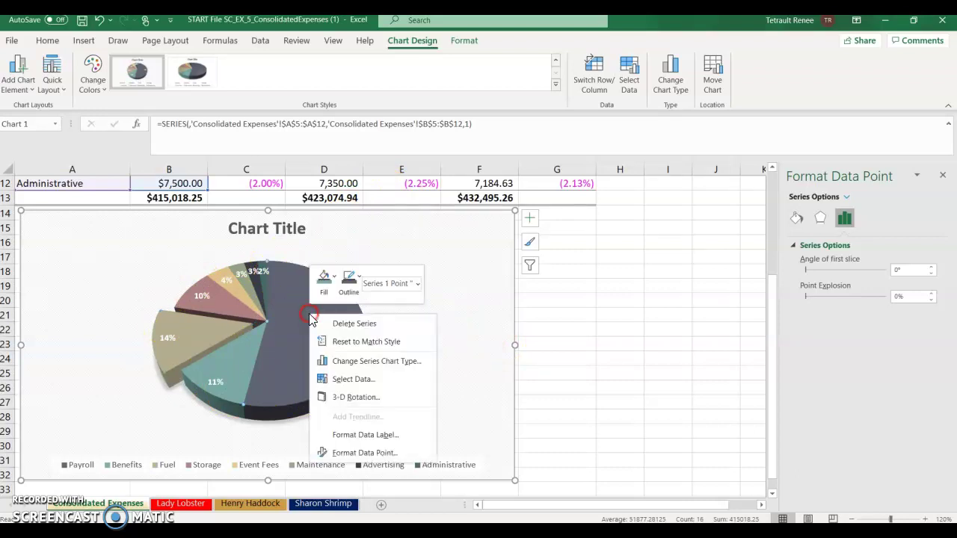
left_click(356, 398)
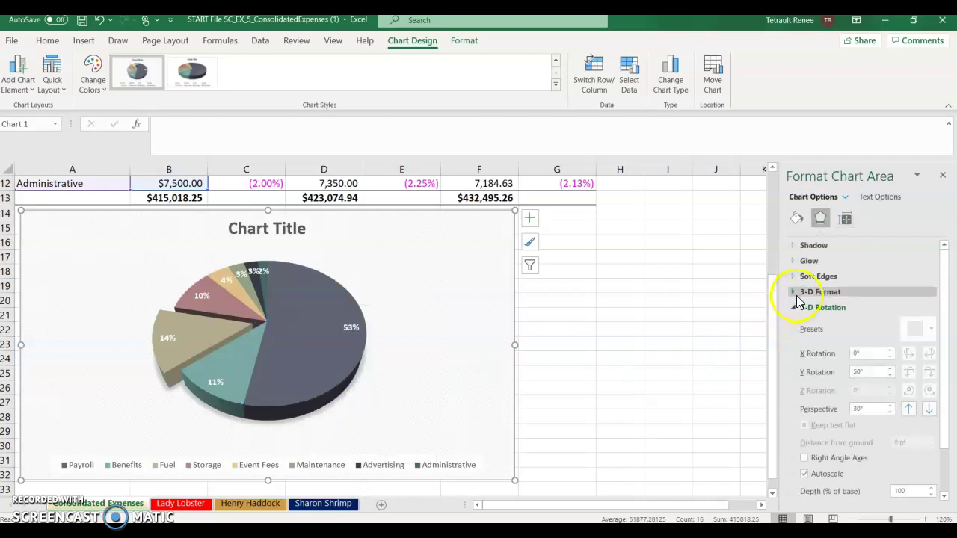
left_click(831, 353)
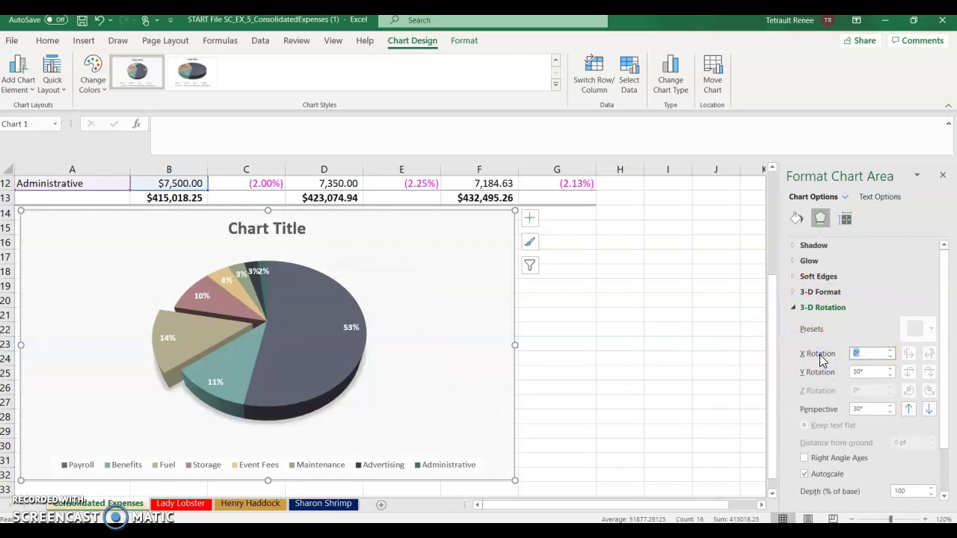
type("250")
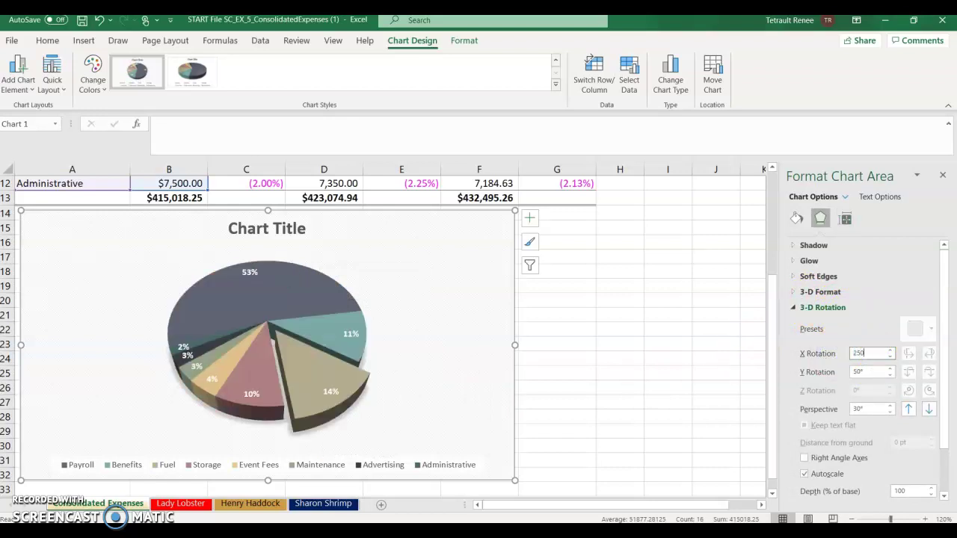
left_click(450, 369)
left_click(421, 233)
Position the pie chart's legend at the Bottom, with the pie re-centred above it.
left_click(530, 219)
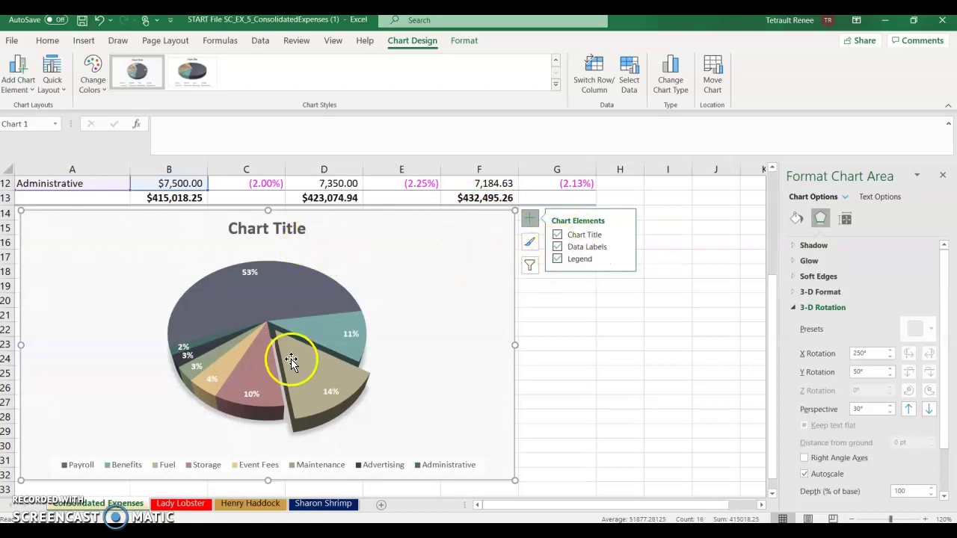
left_click(558, 261)
left_click(558, 260)
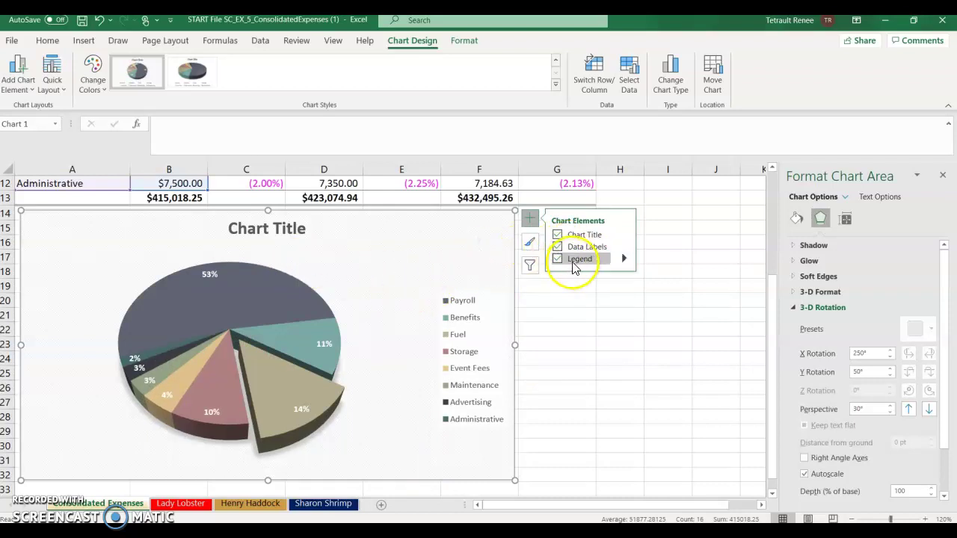
left_click(624, 258)
left_click(655, 323)
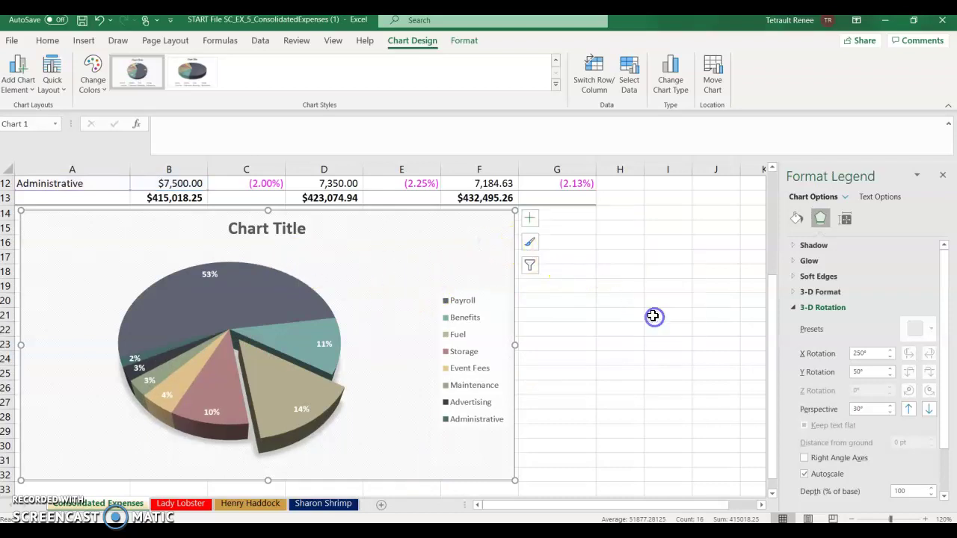
left_click(529, 218)
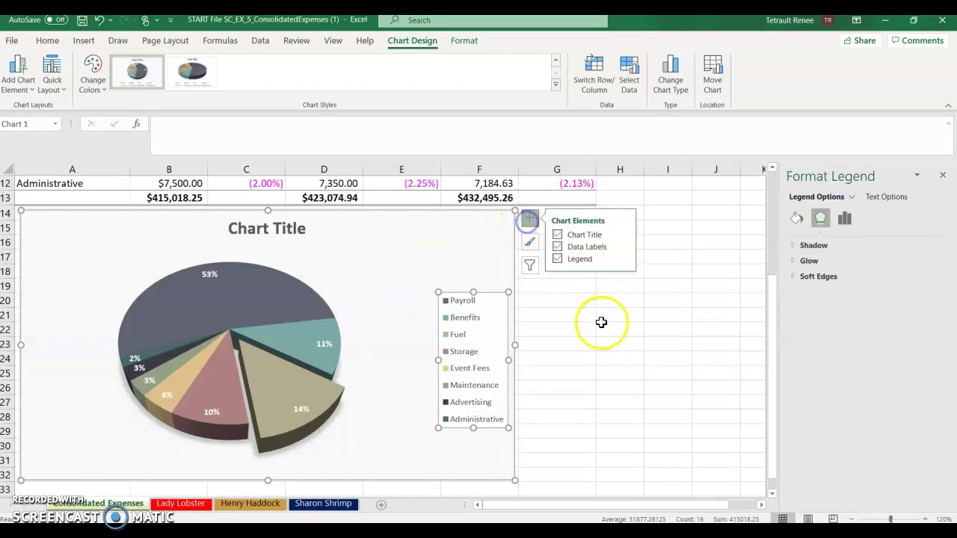
left_click(619, 260)
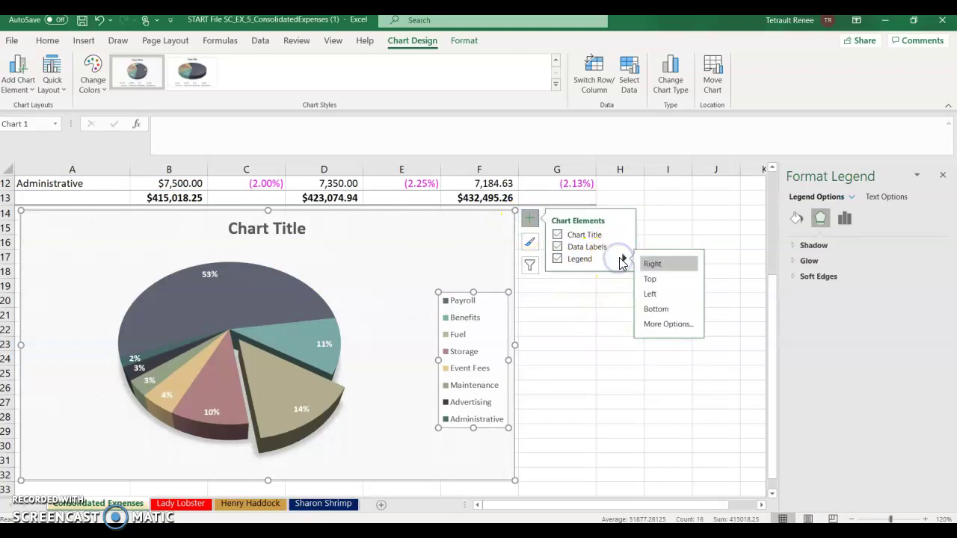
left_click(655, 309)
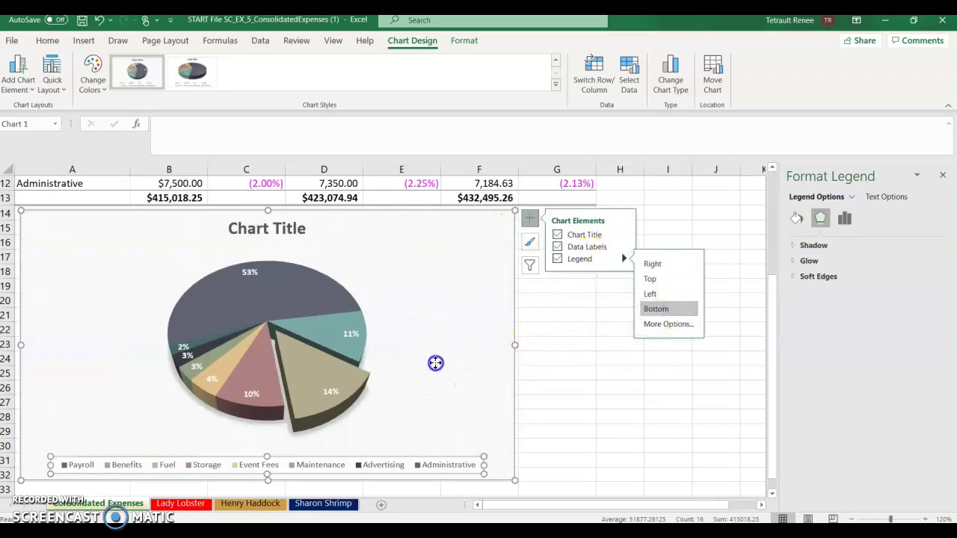
left_click(435, 363)
left_click(273, 232)
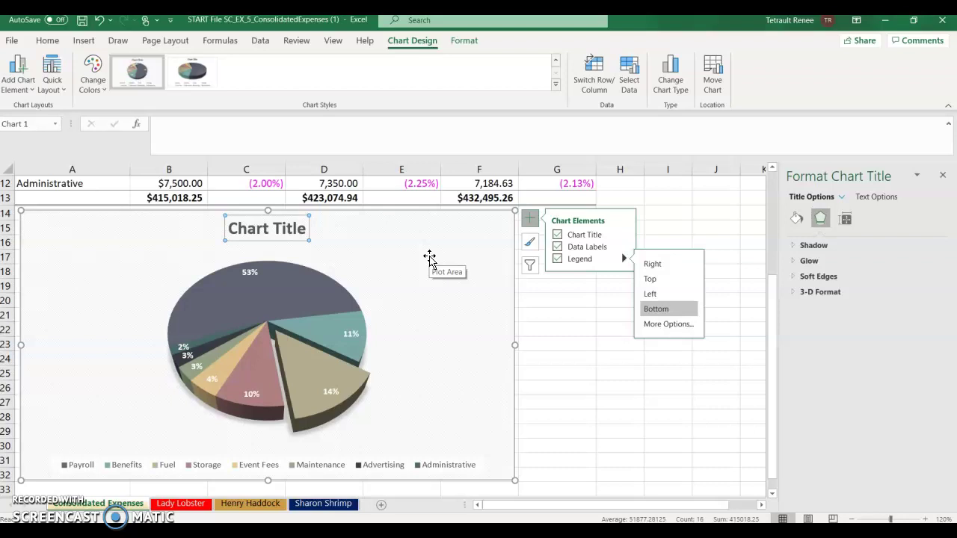
Replace the placeholder chart title with '2020 Consolidated Expenses'.
type("2020 Consolidated Expenses")
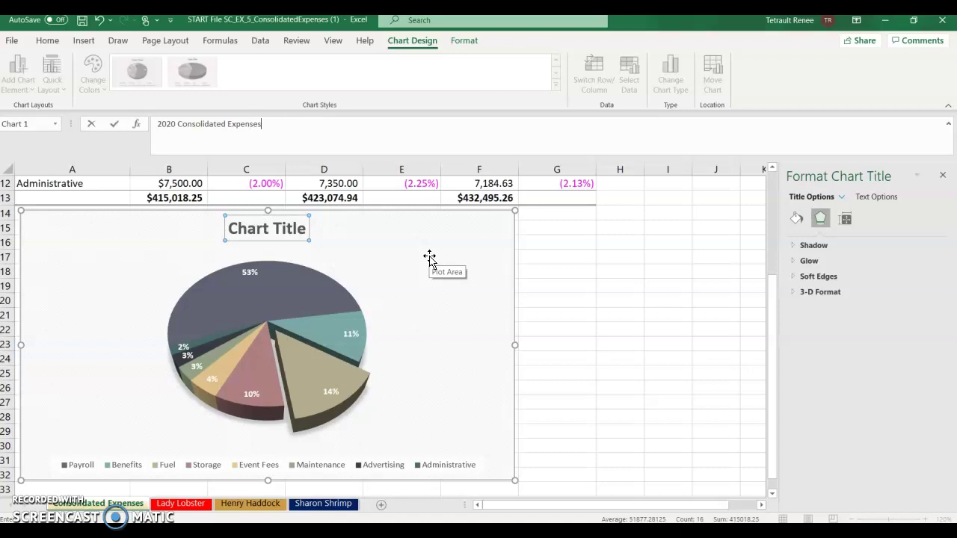
key("Return")
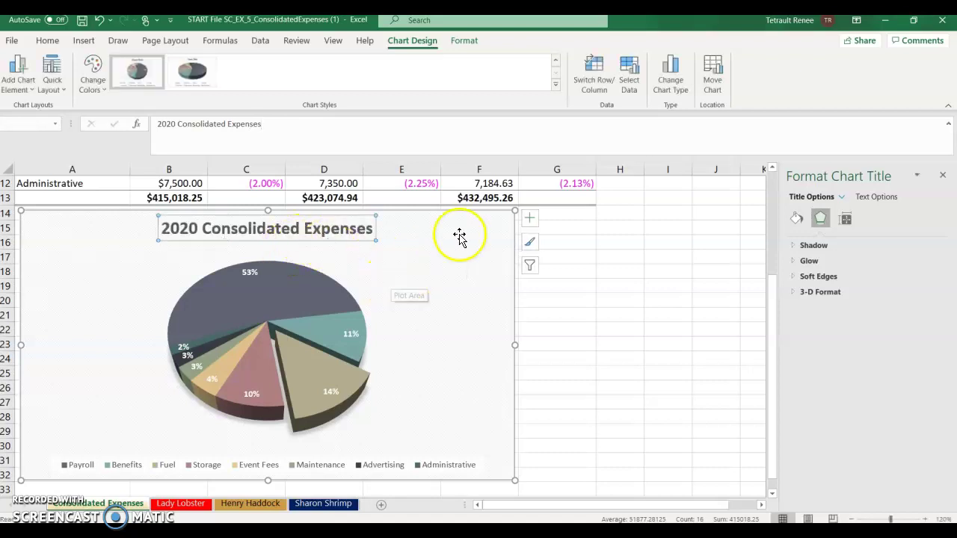
Add Category Name to the pie's data labels so they read like 'Payroll 53%'.
left_click(530, 219)
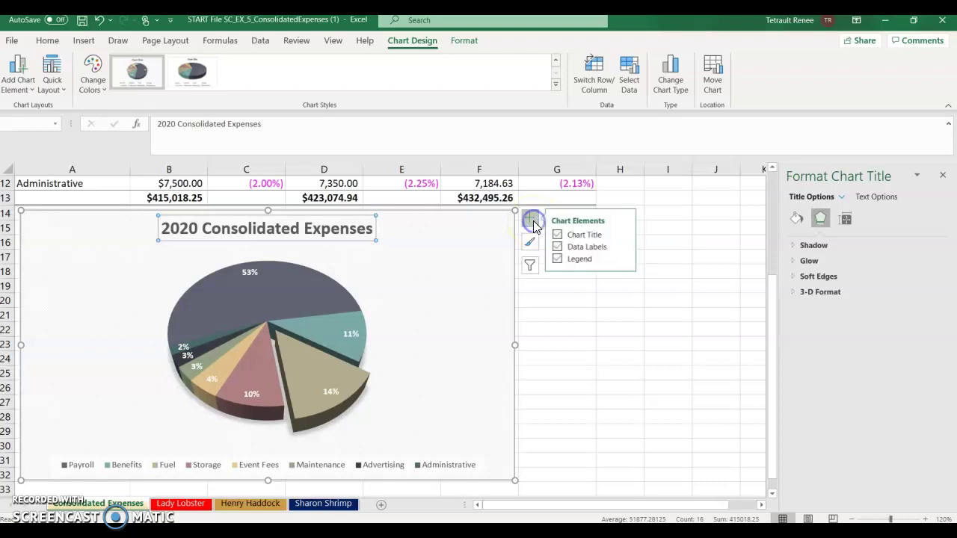
left_click(624, 248)
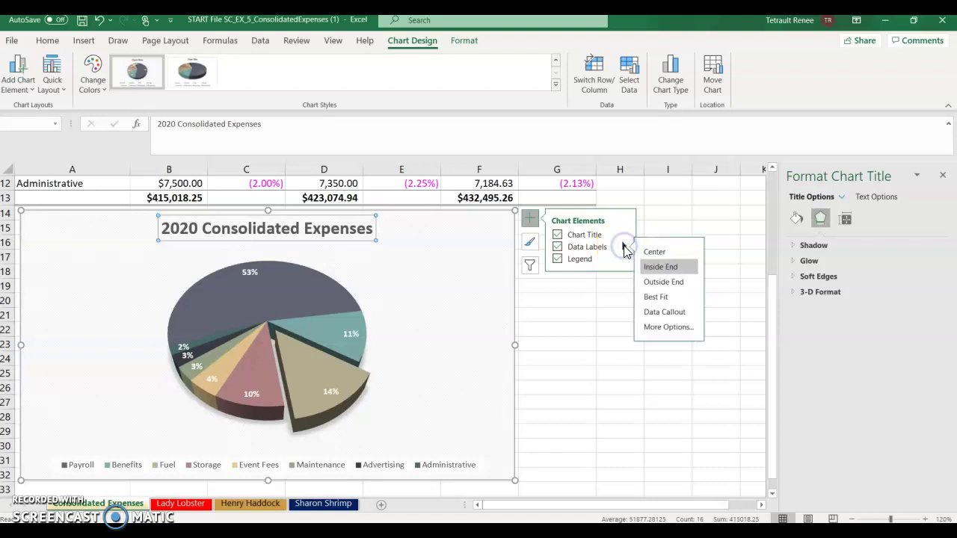
left_click(648, 325)
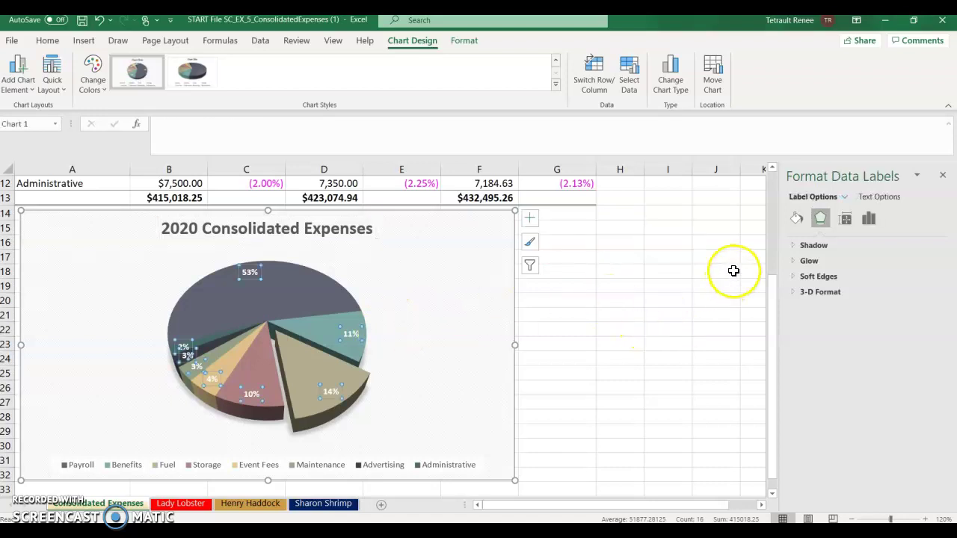
left_click(870, 221)
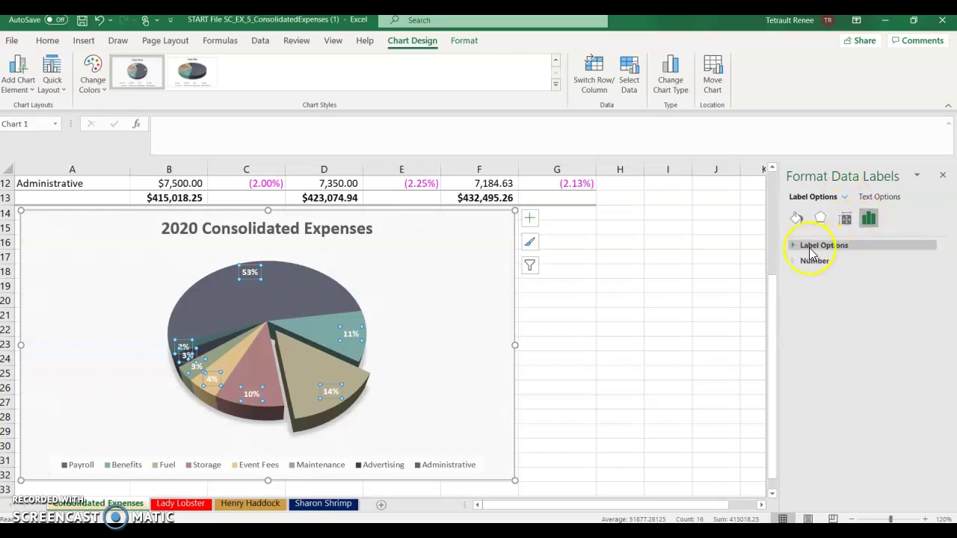
left_click(795, 246)
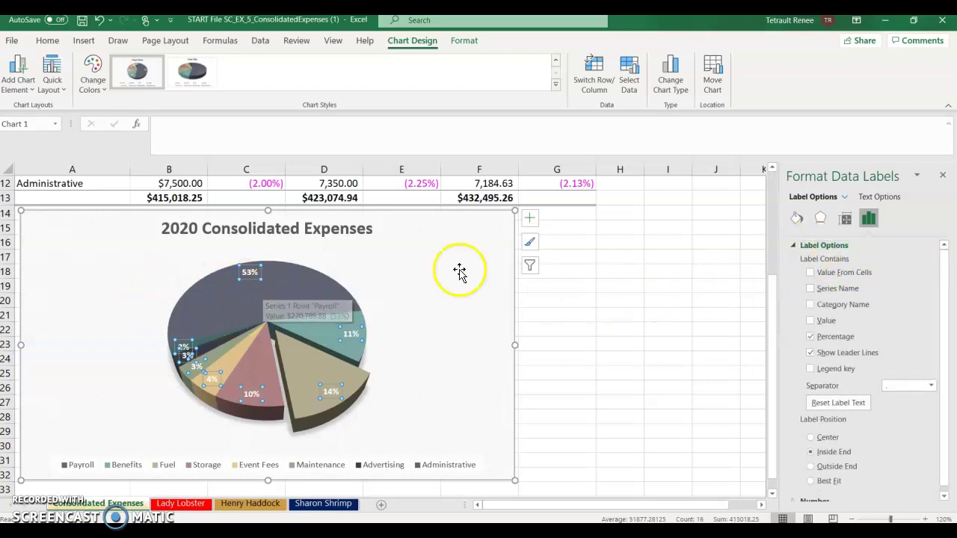
left_click(810, 305)
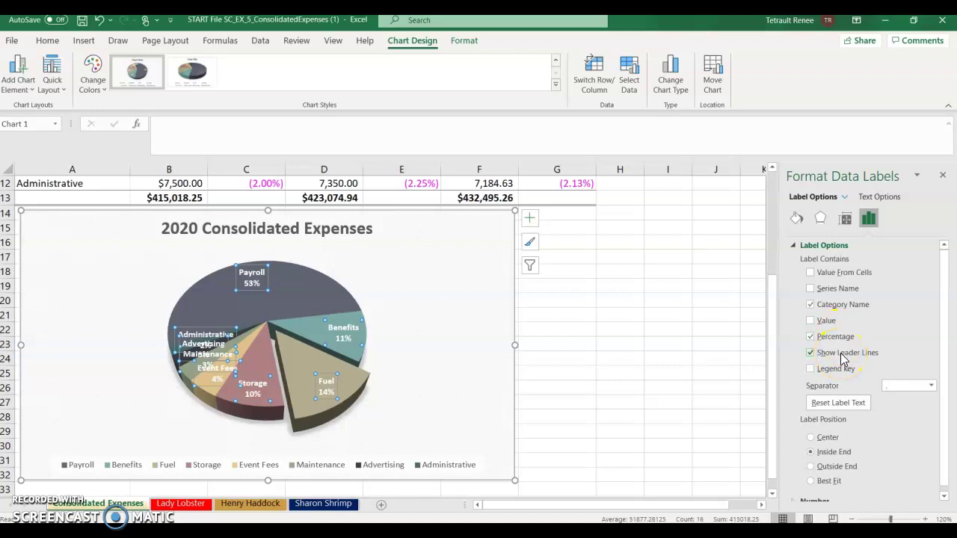
left_click(796, 250)
left_click(794, 262)
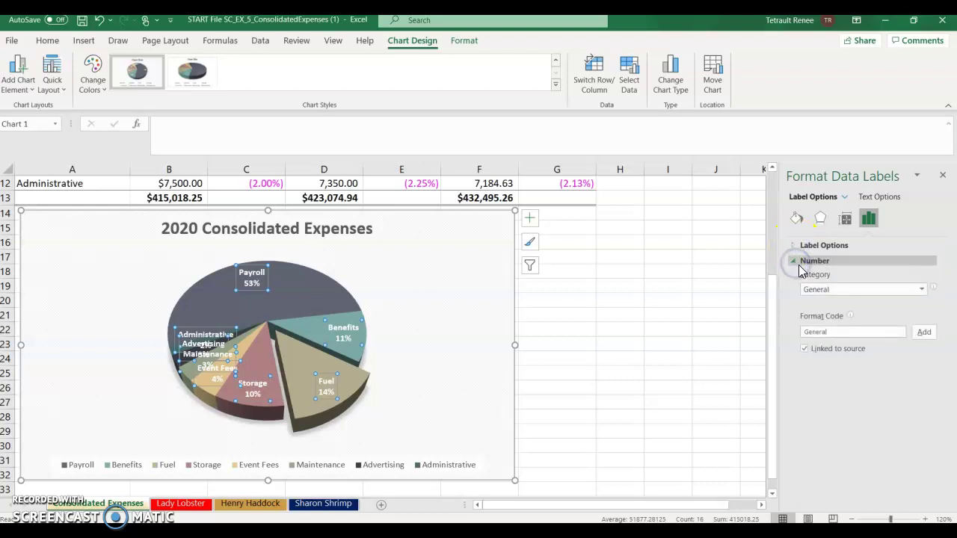
Format the data label numbers as Percentage with 1 decimal place, e.g. Payroll 53.2%.
left_click(921, 290)
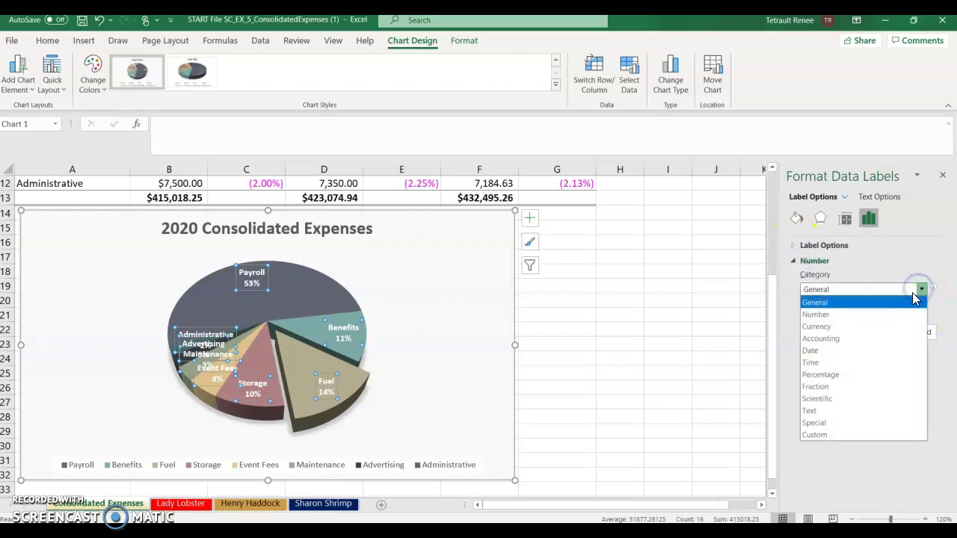
left_click(843, 374)
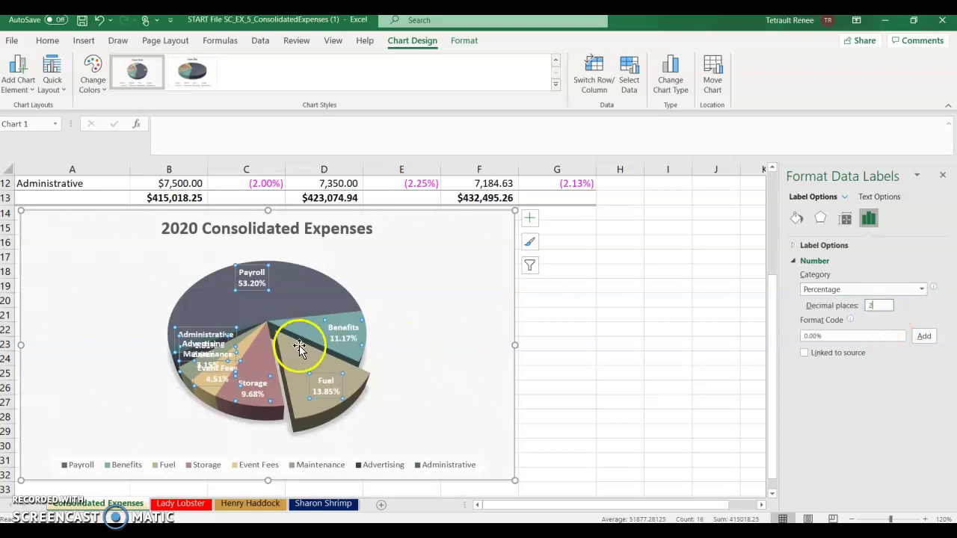
key("BackSpace")
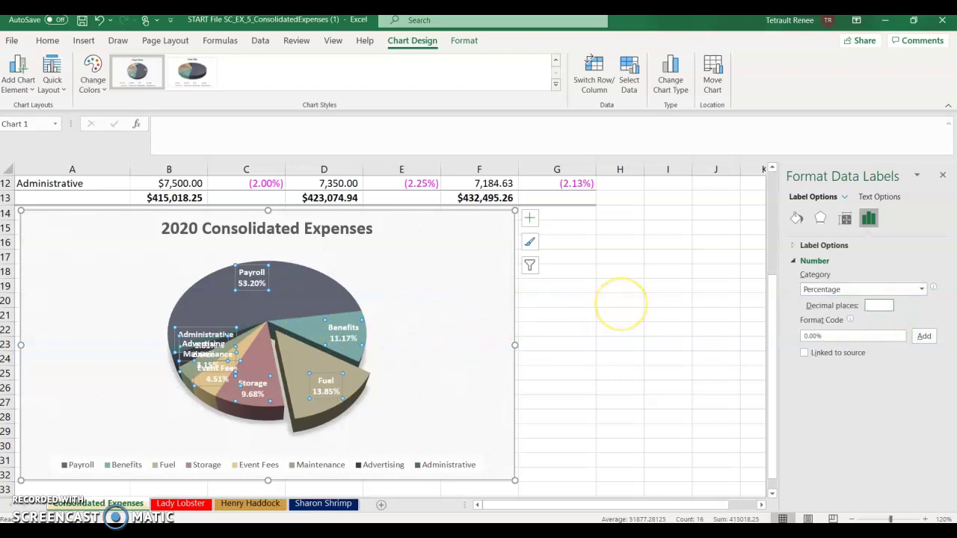
type("1")
key("Return")
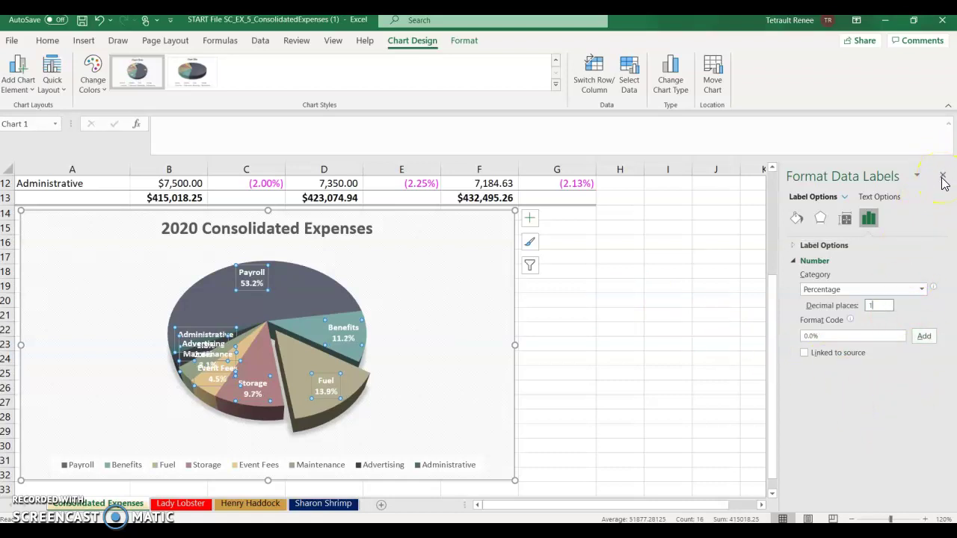
left_click(942, 177)
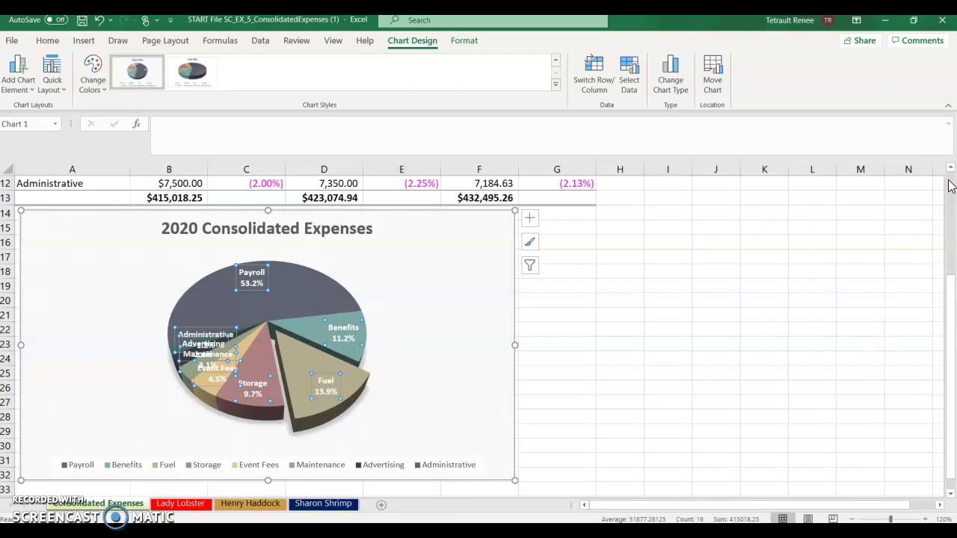
Move the pie's data labels to the Outside End position.
left_click(532, 219)
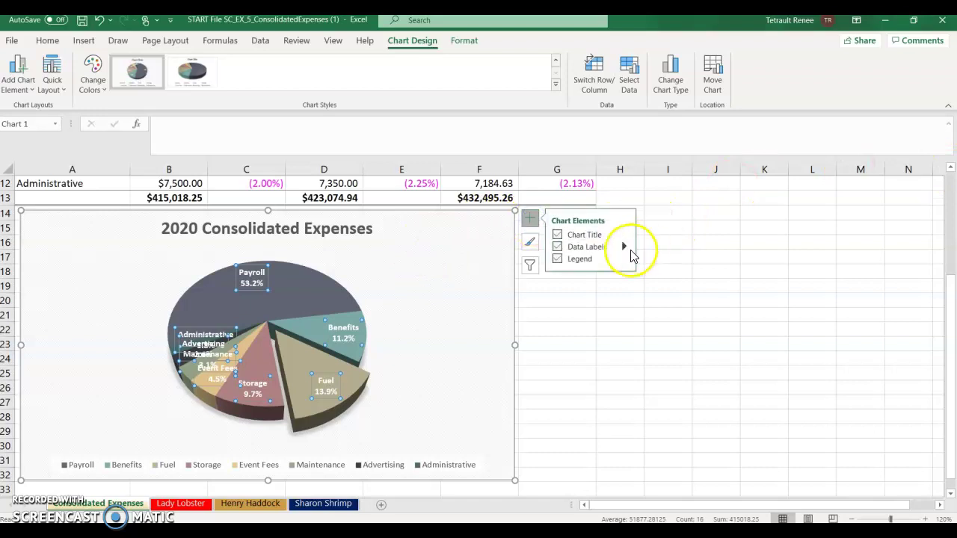
left_click(624, 246)
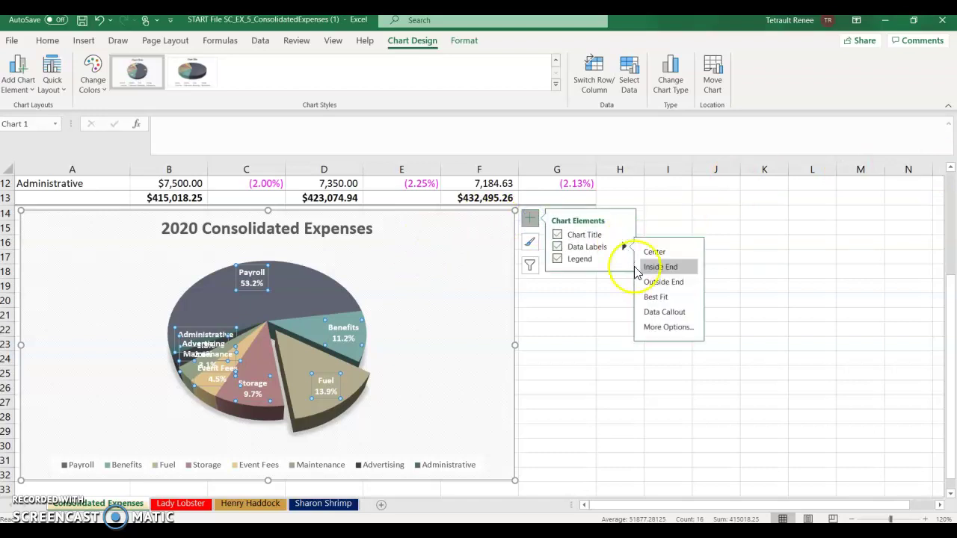
left_click(653, 284)
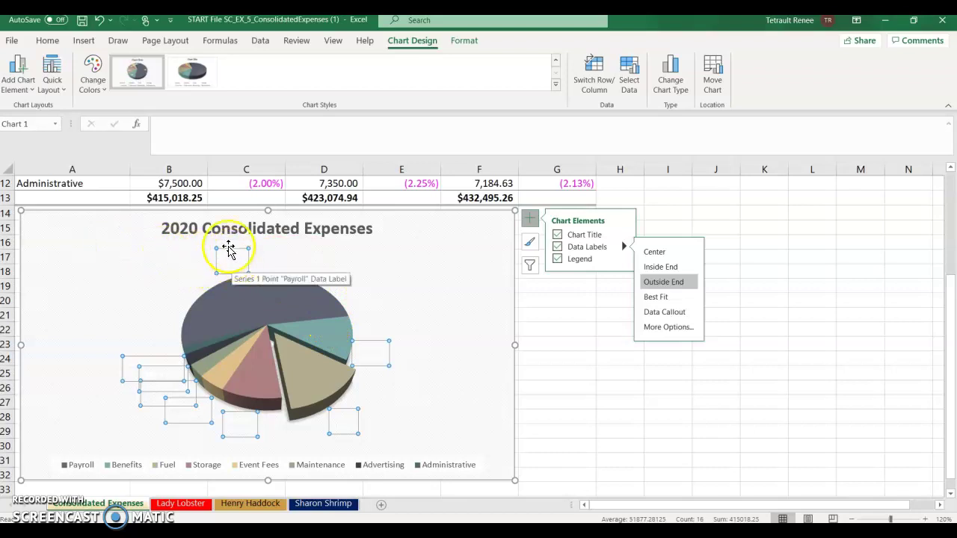
Give the outside-end data labels a dark theme font colour so they are readable.
left_click(47, 40)
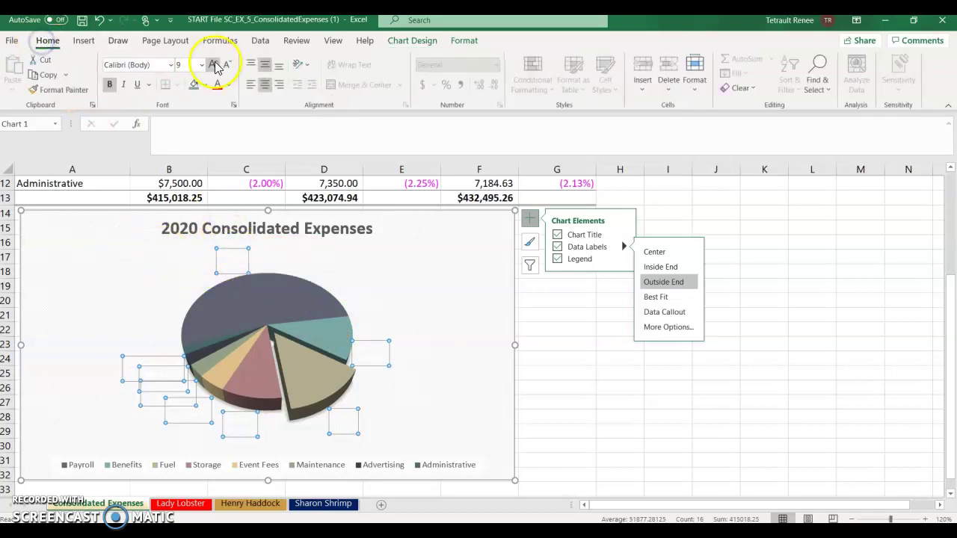
left_click(216, 86)
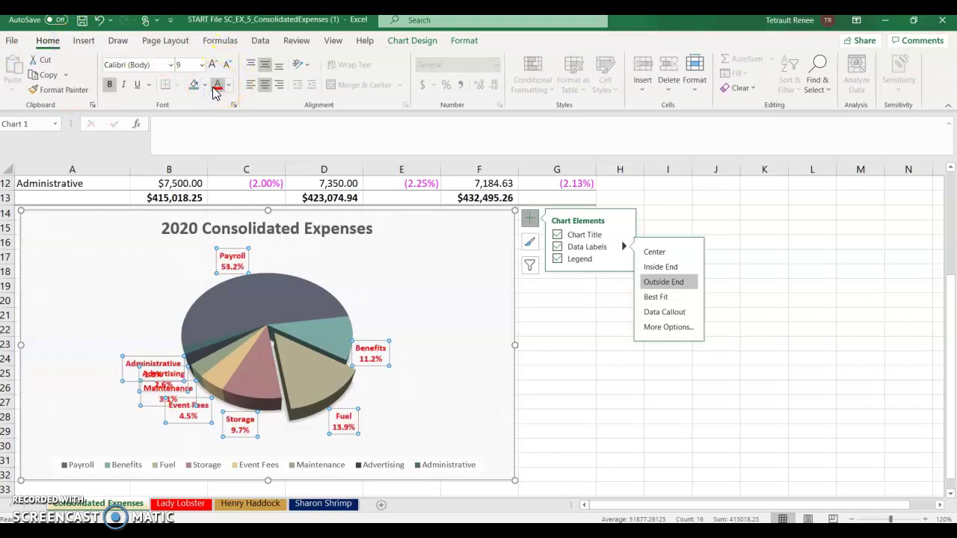
left_click(228, 85)
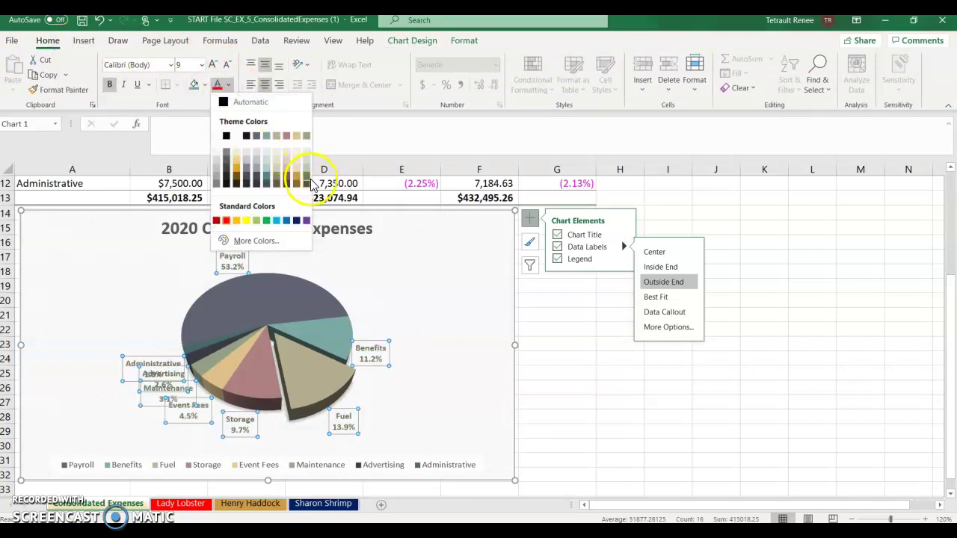
left_click(312, 184)
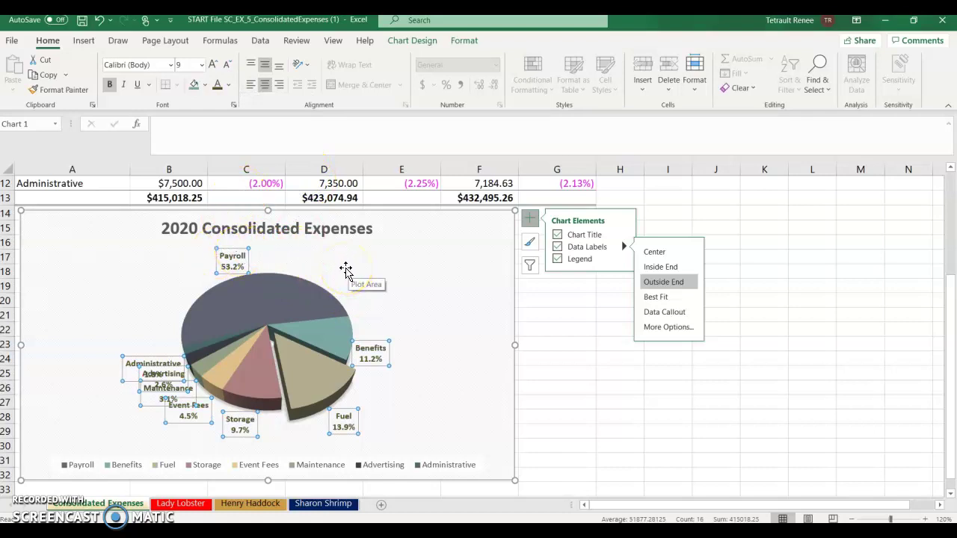
left_click(231, 259)
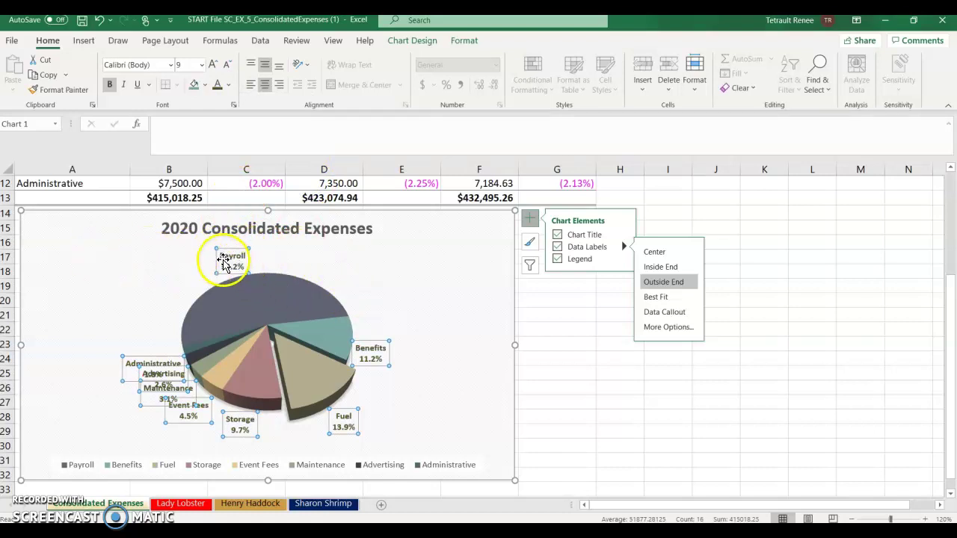
left_click(231, 247)
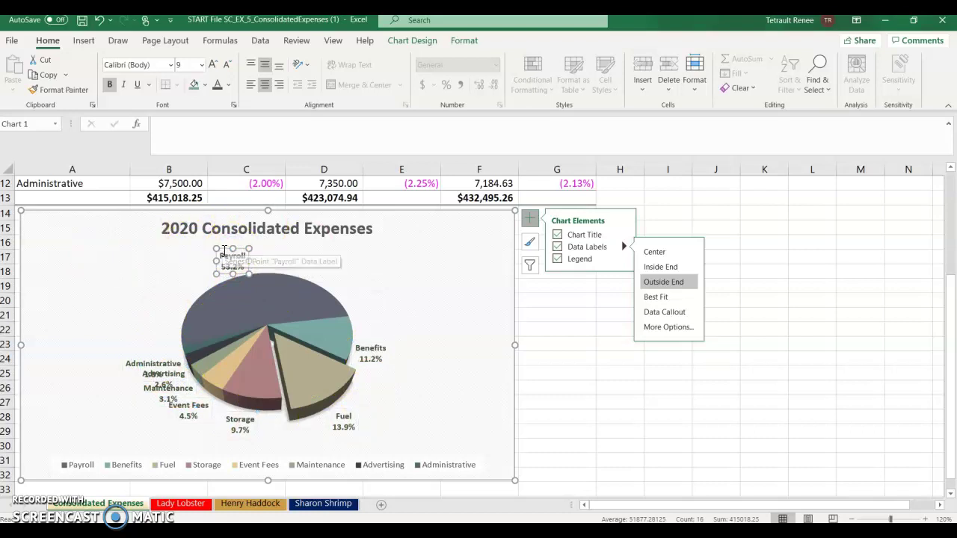
Drag the Payroll, Administrative, Advertising and Maintenance labels out to the left of the pie.
left_click_drag(222, 247, 171, 240)
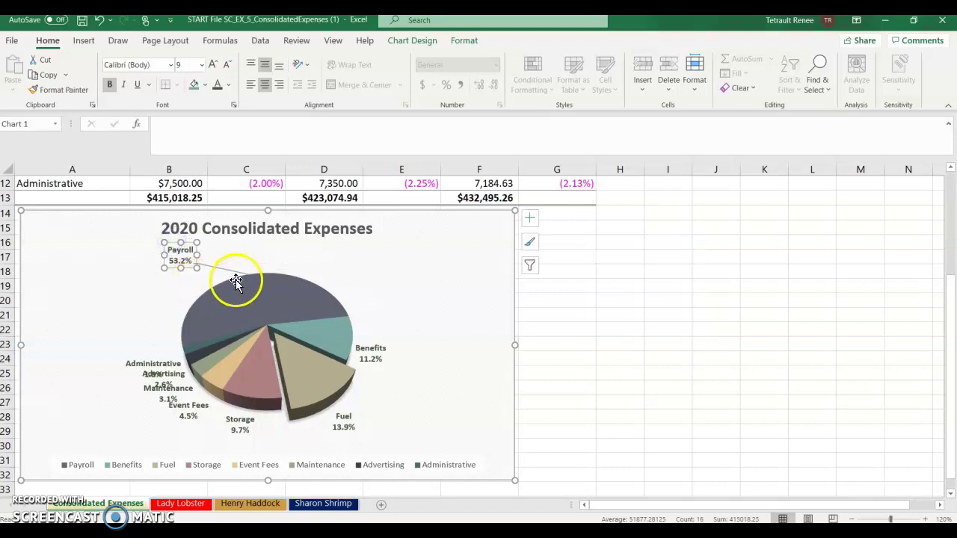
left_click(142, 360)
left_click_drag(135, 354, 104, 327)
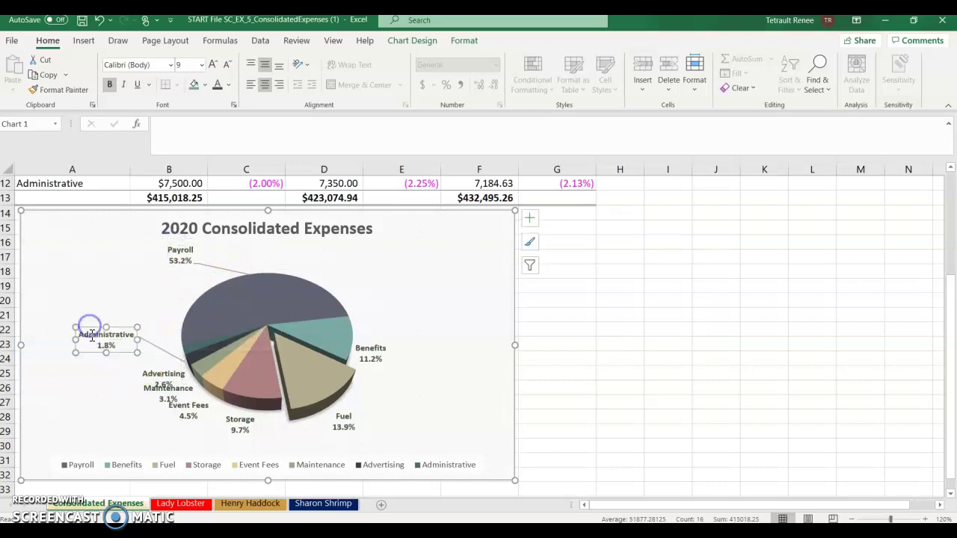
left_click(144, 369)
left_click_drag(144, 365, 78, 369)
left_click(154, 396)
left_click_drag(162, 382, 122, 414)
Drag the Event Fees, Fuel and Benefits labels away from the pie so leader lines appear.
left_click(188, 408)
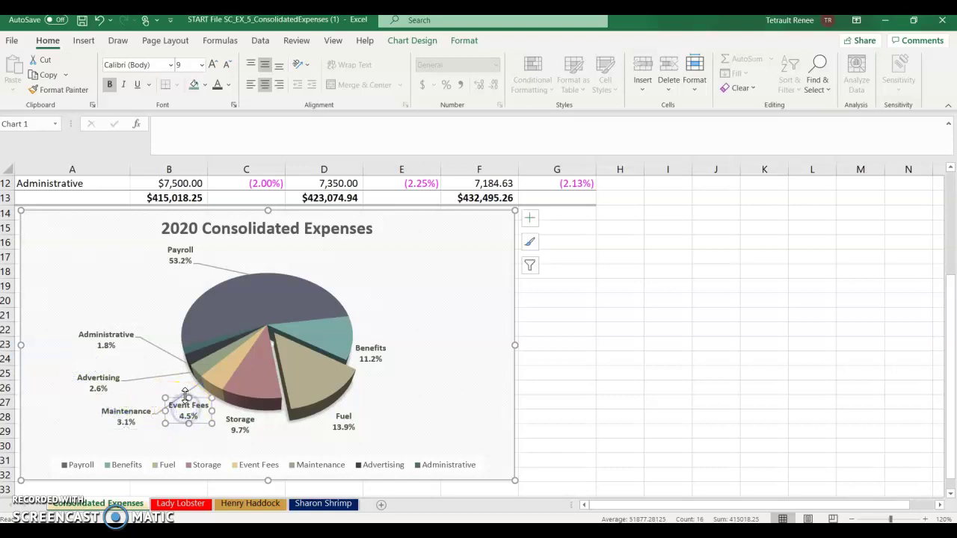
left_click_drag(180, 396, 242, 427)
left_click(231, 415)
left_click(337, 410)
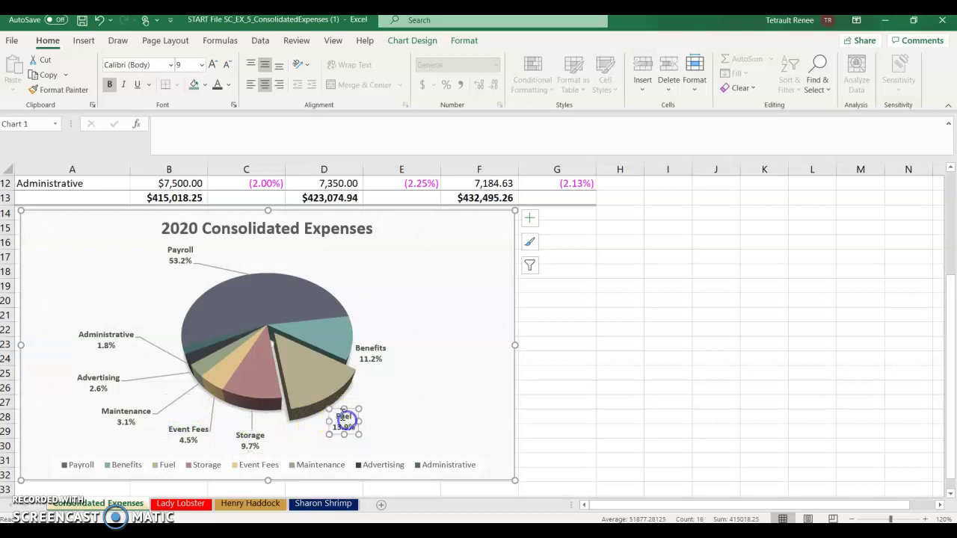
left_click_drag(339, 408, 372, 410)
left_click(366, 346)
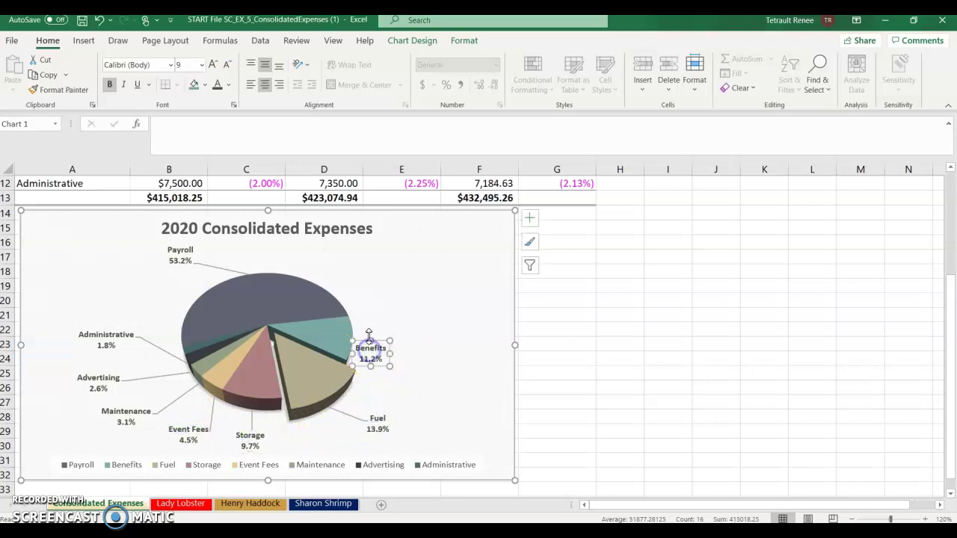
left_click_drag(362, 340, 423, 340)
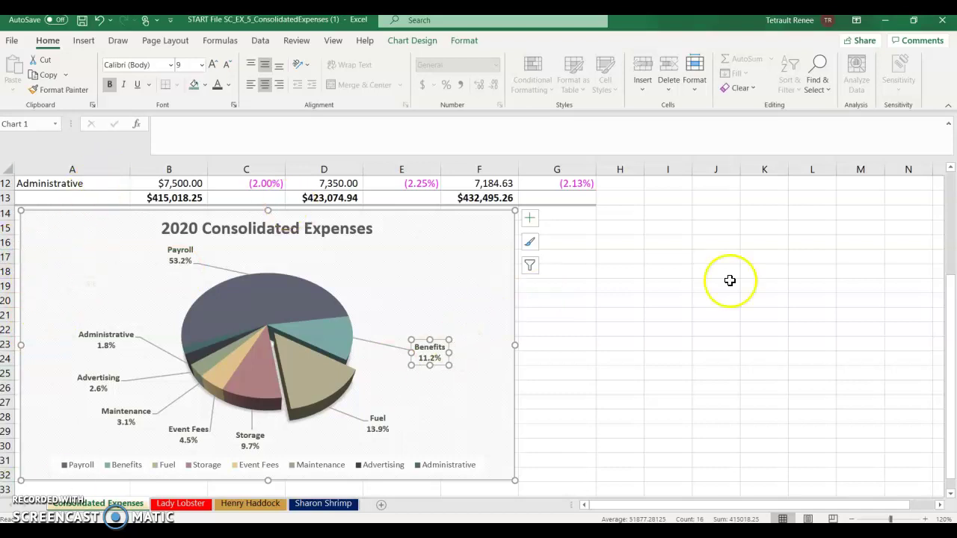
left_click(646, 344)
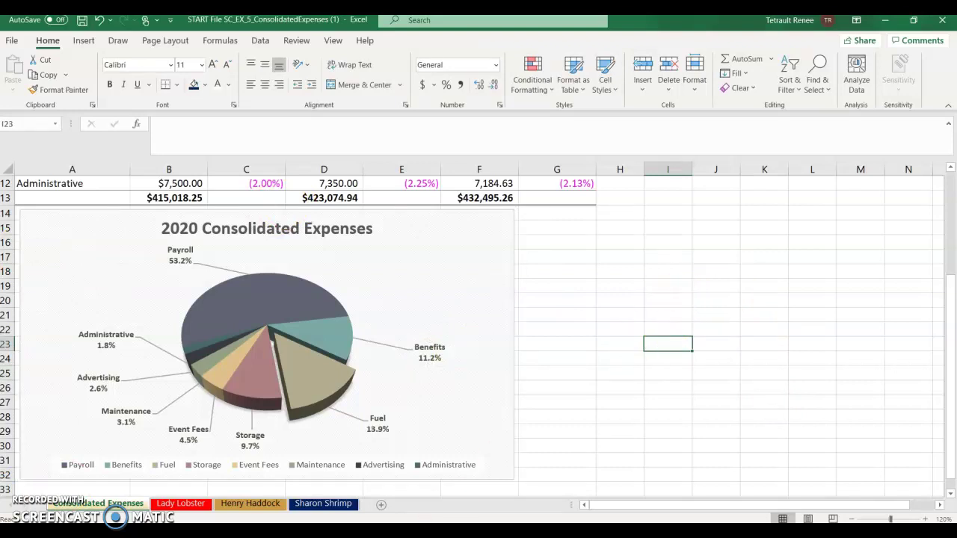
Shift-select the sheet tabs to group all four worksheets and show their 8-page print preview.
left_click(115, 505)
left_click(326, 505, "shift")
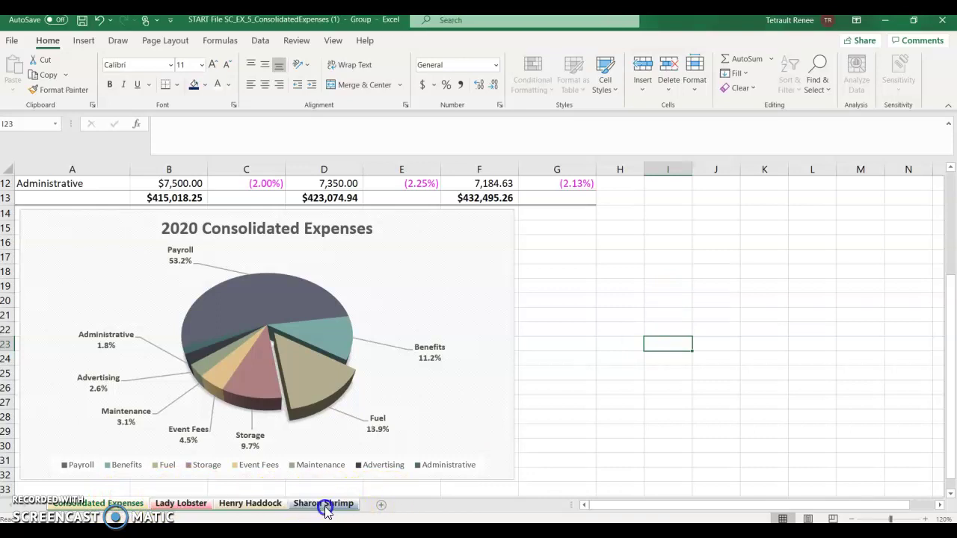
left_click(9, 42)
left_click(41, 237)
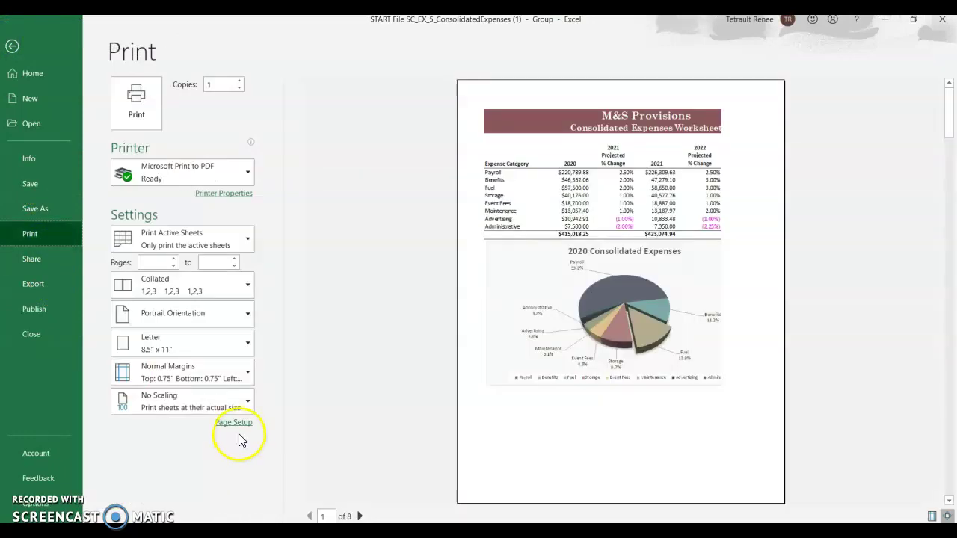
Set landscape orientation, 0.5 left and right margins, and centre the page horizontally and vertically.
left_click(236, 423)
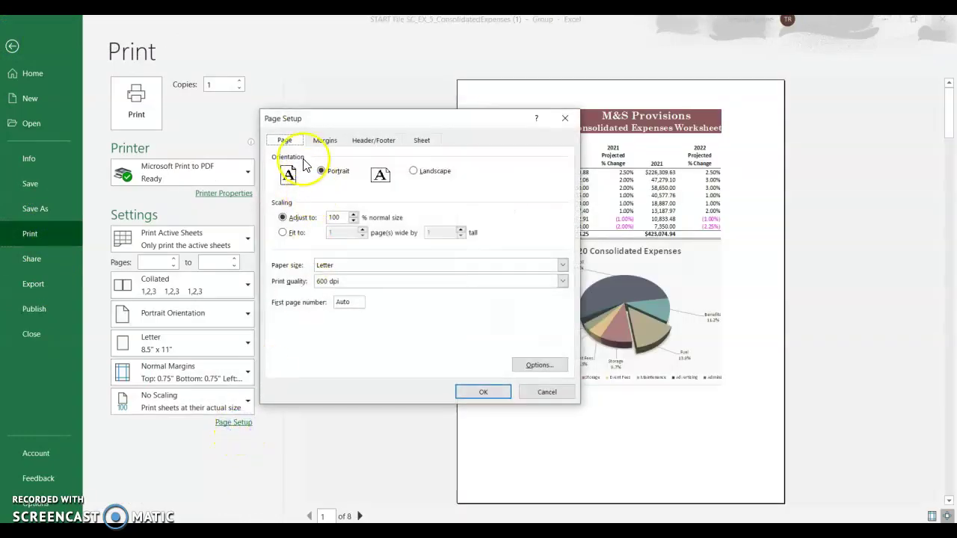
left_click(415, 171)
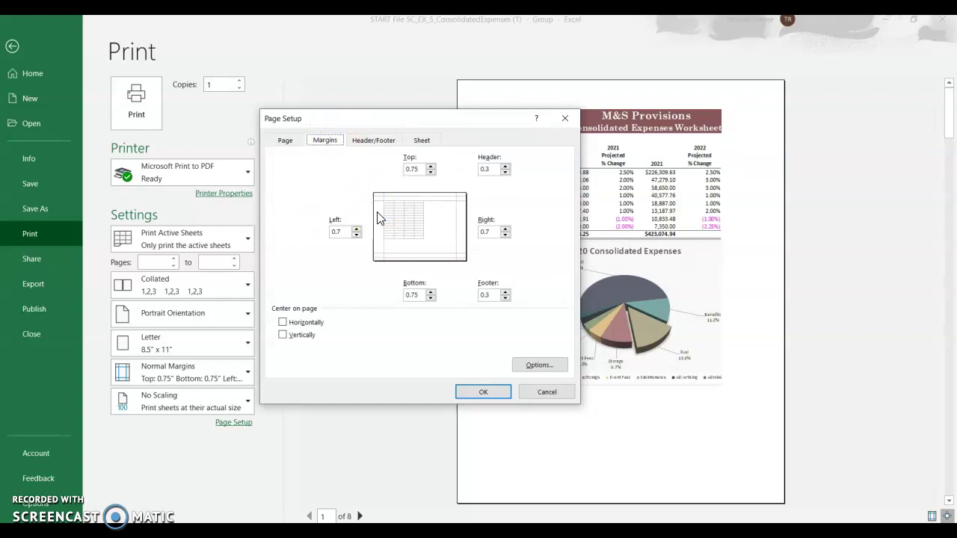
left_click(356, 235)
key("shift+Tab")
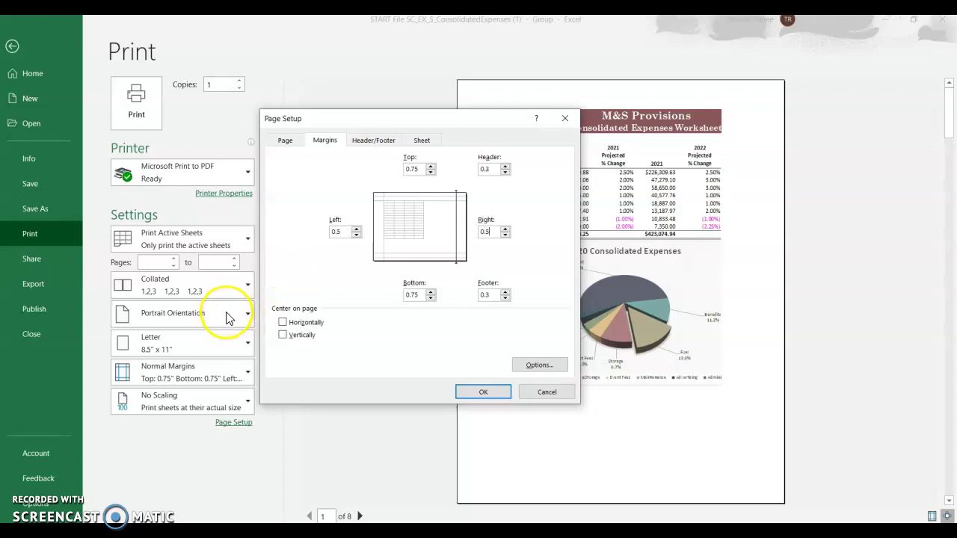
left_click(283, 322)
left_click(283, 335)
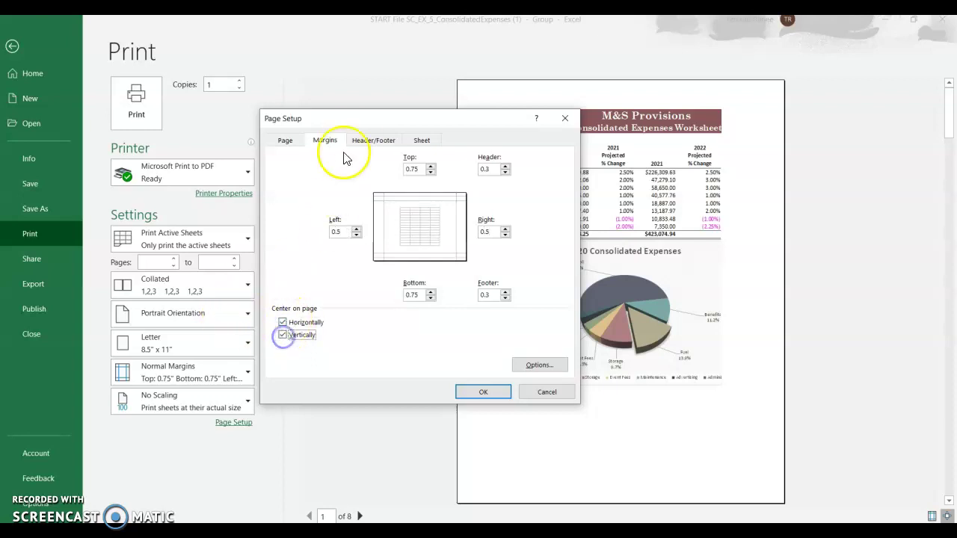
left_click(360, 140)
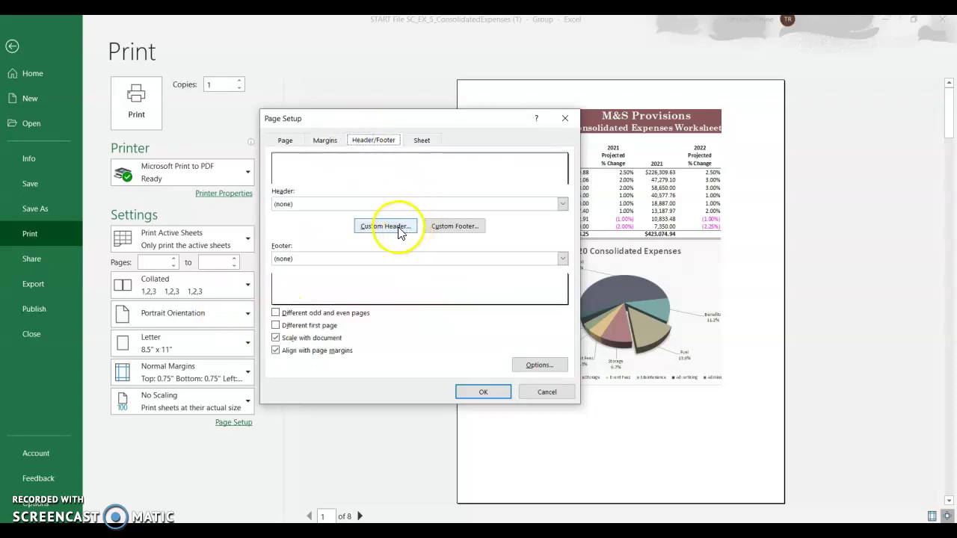
Create a custom header with the date left, sheet name centred and the author's name right.
left_click(412, 225)
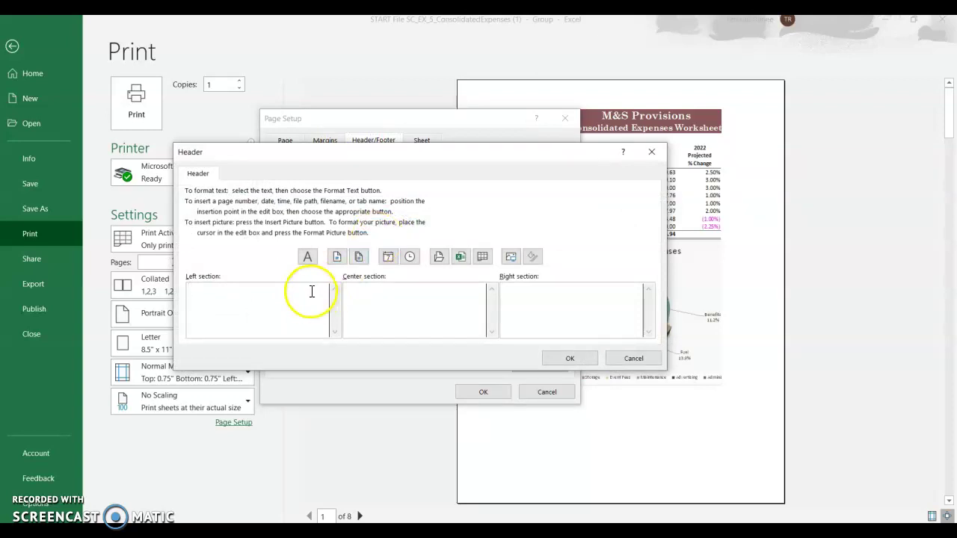
left_click(291, 296)
left_click(388, 258)
left_click(405, 302)
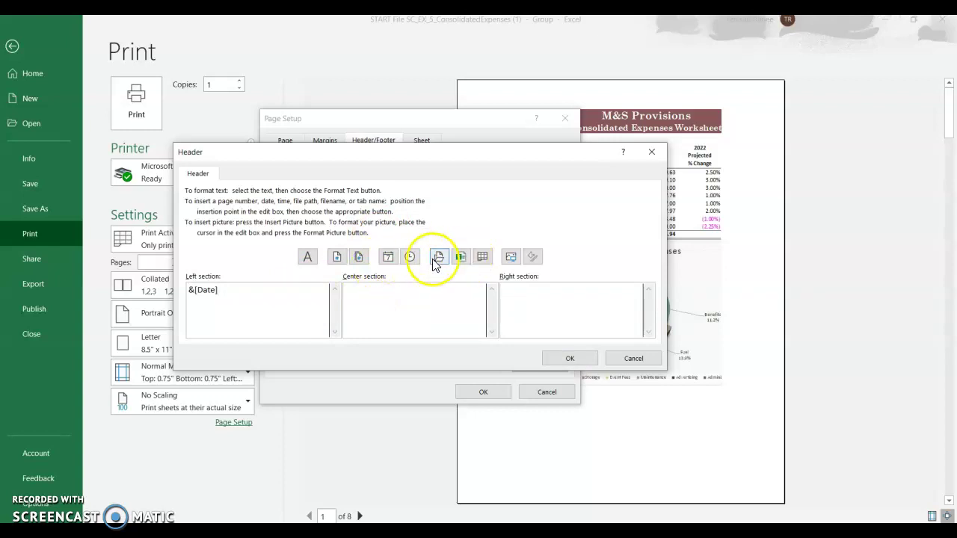
left_click(483, 258)
left_click(544, 296)
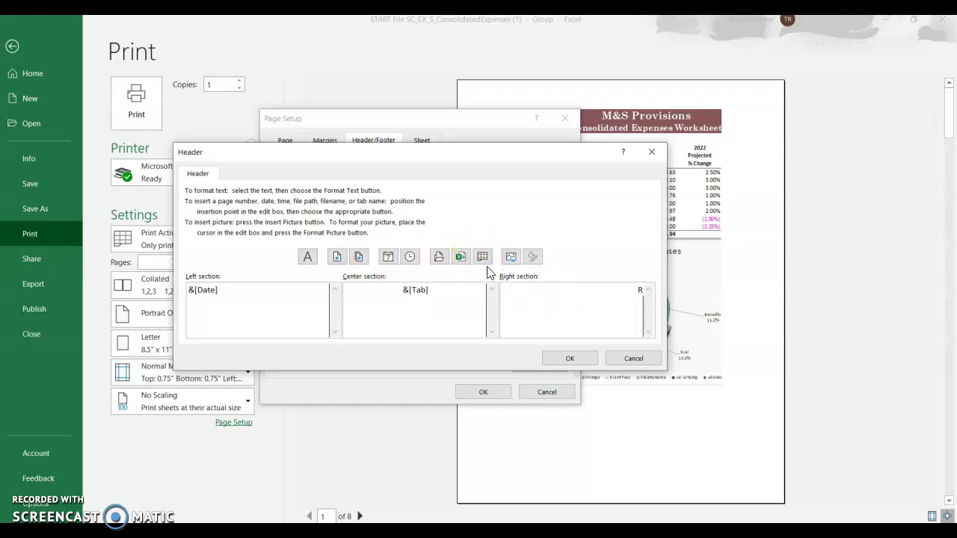
left_click(598, 357)
left_click(551, 359)
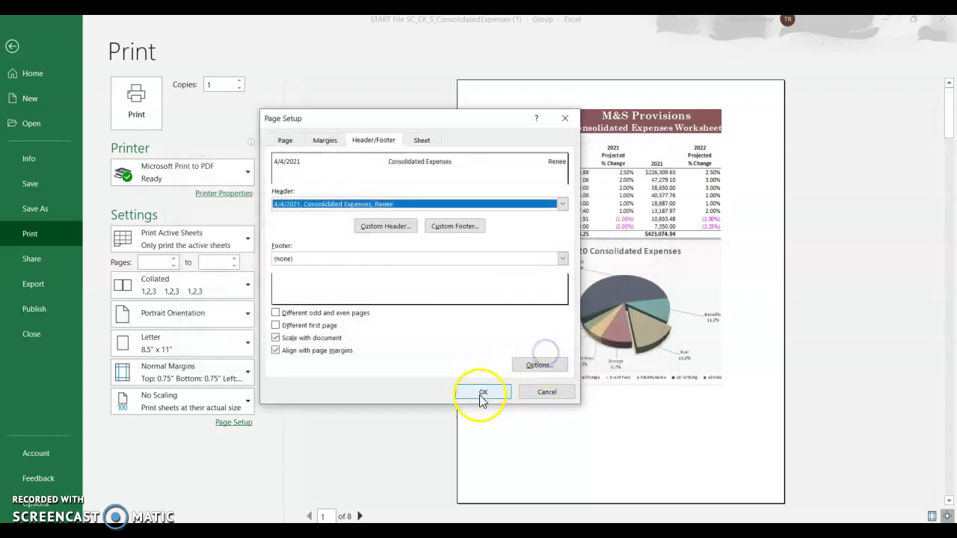
left_click(483, 392)
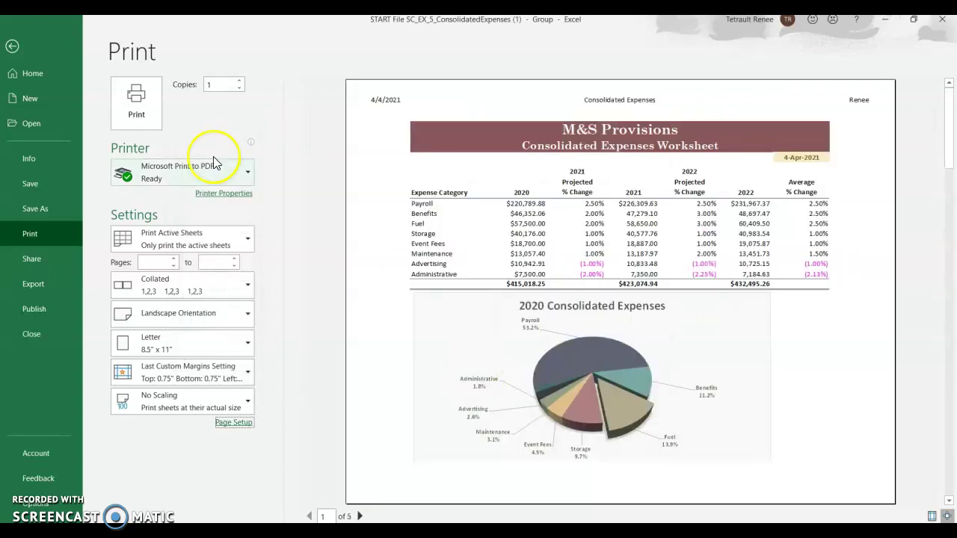
Leave the print preview and ungroup the four worksheets from the Sharon Shrimp tab.
left_click(13, 48)
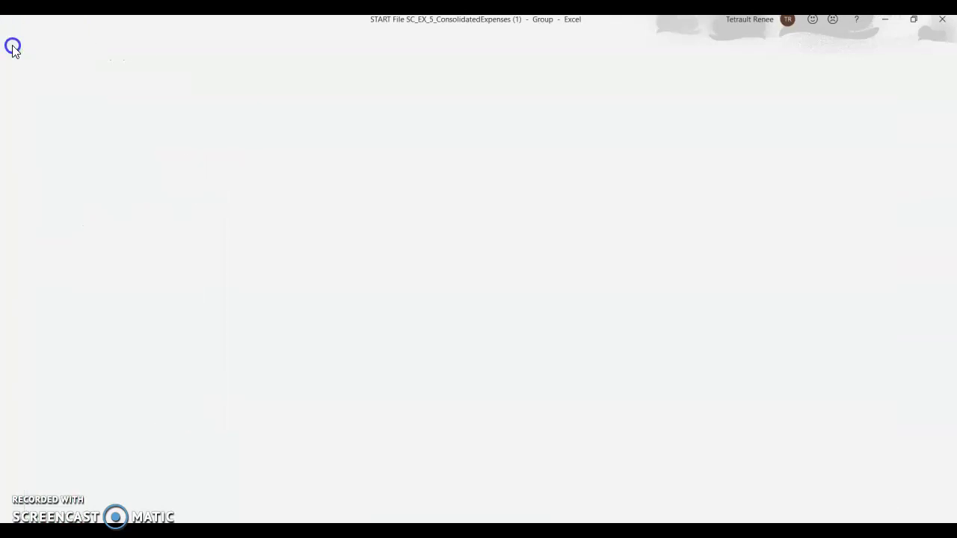
left_click(548, 390)
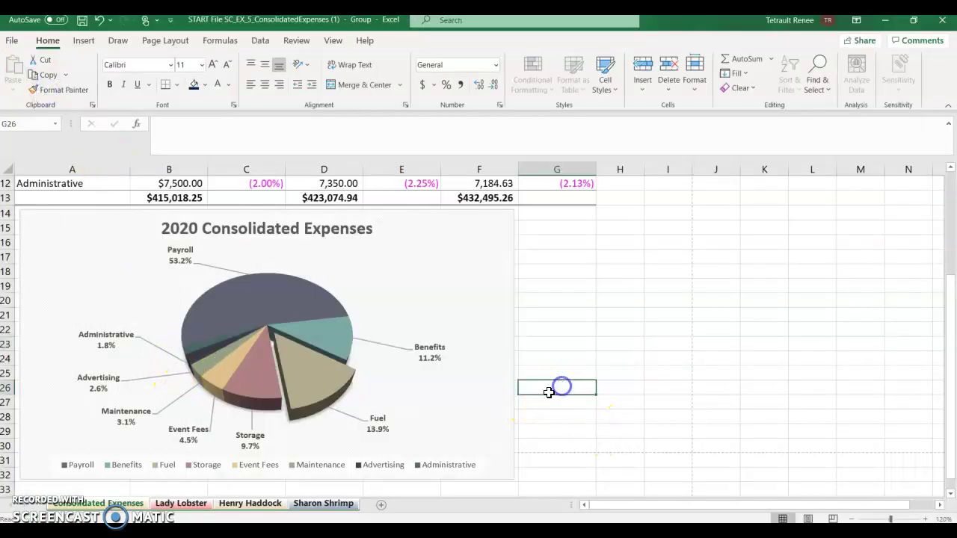
left_click(296, 507)
right_click(297, 507)
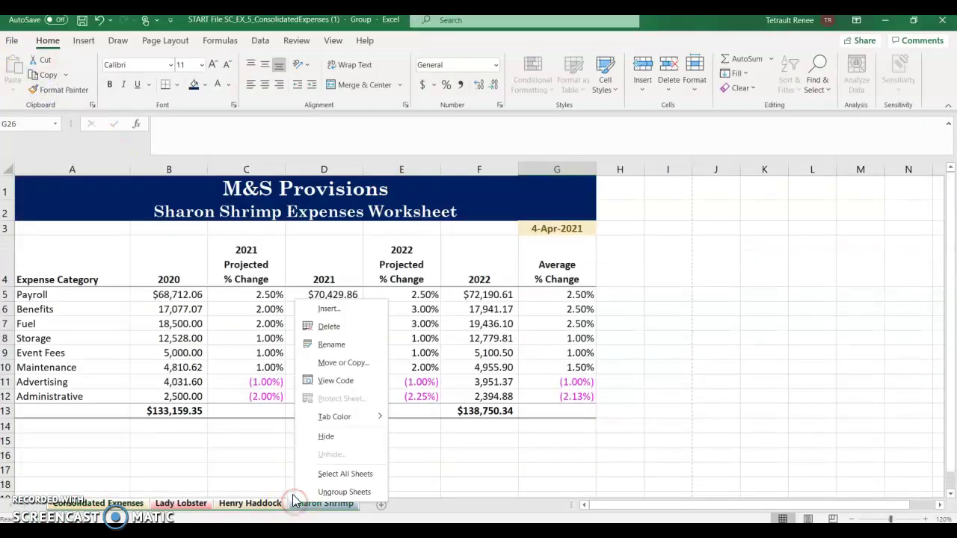
left_click(320, 492)
left_click(83, 454)
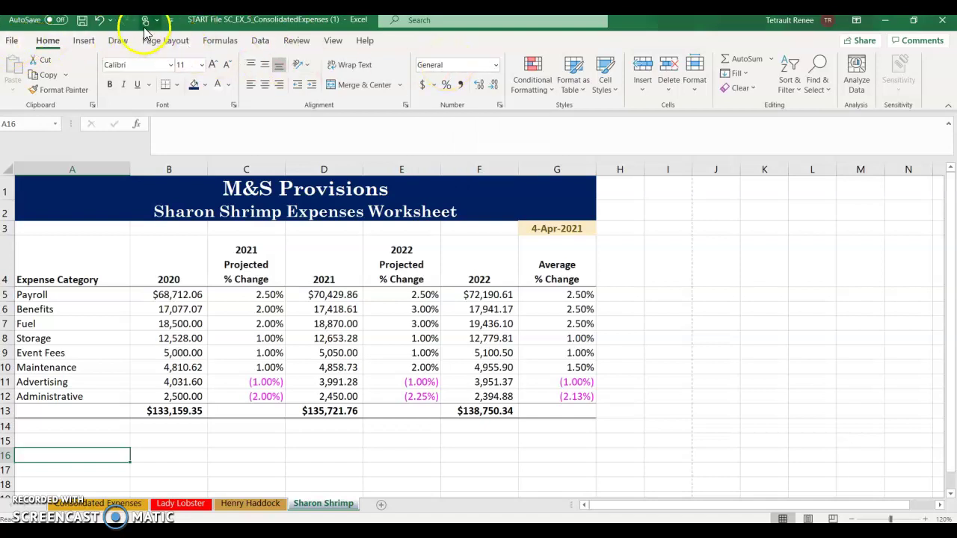
Show the Consolidated Expenses sheet scrolled to the top with its title rows visible.
left_click(139, 508)
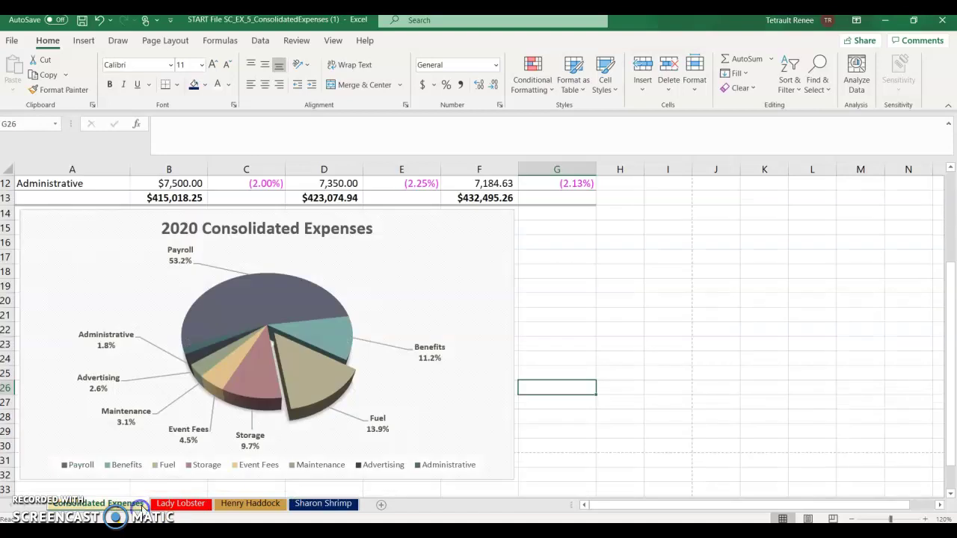
scroll(542, 477, "up", 3)
scroll(542, 476, "up", 1)
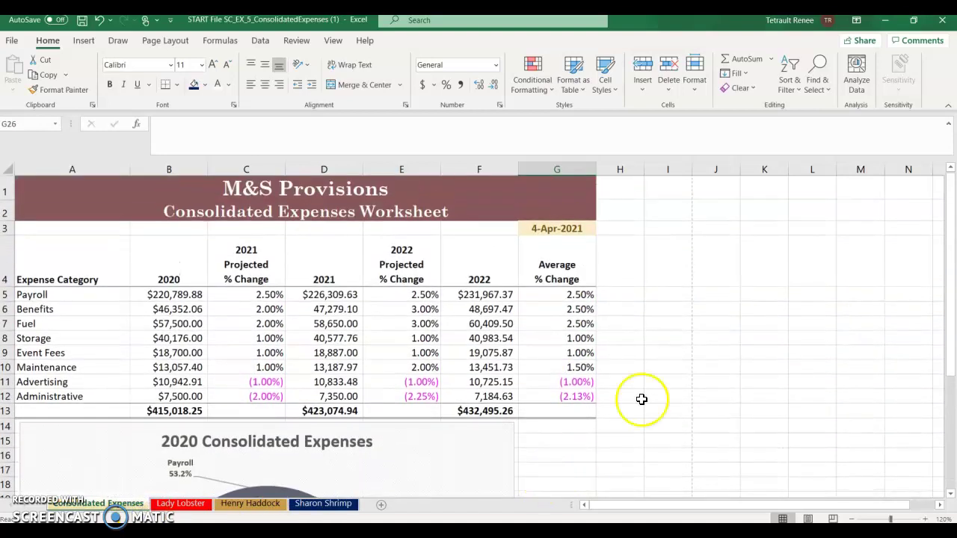
left_click(716, 258)
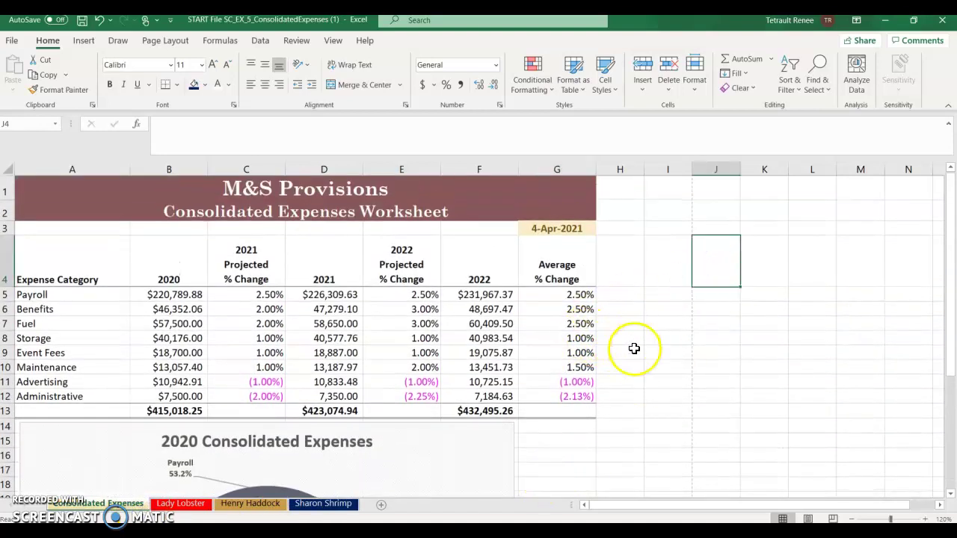